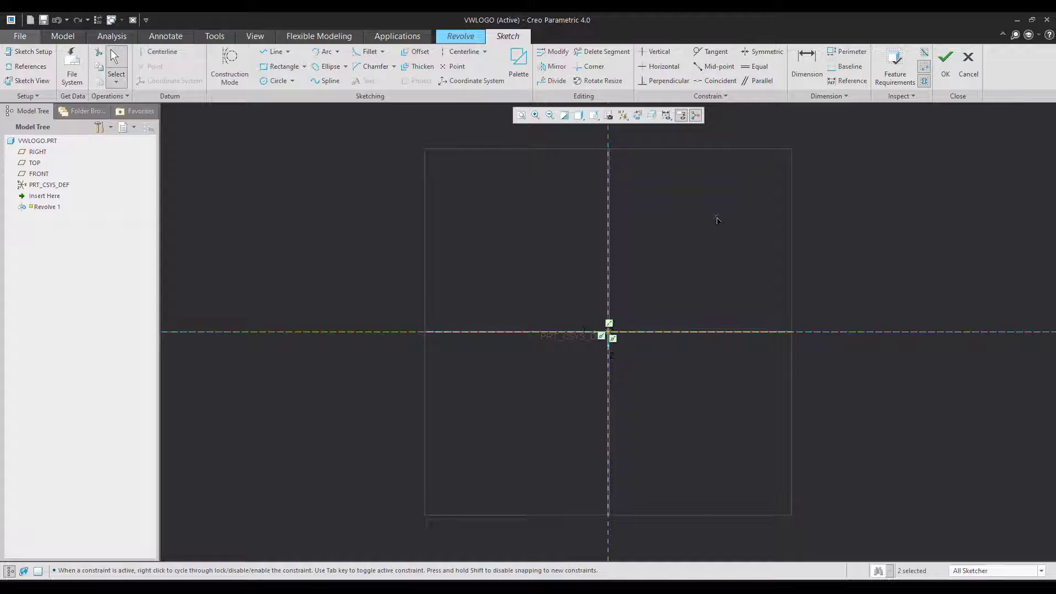
Step: Sketch a three-point arc of about 423 radius from the vertical centerline down to the horizontal reference, bulging away from the centerline
click(324, 51)
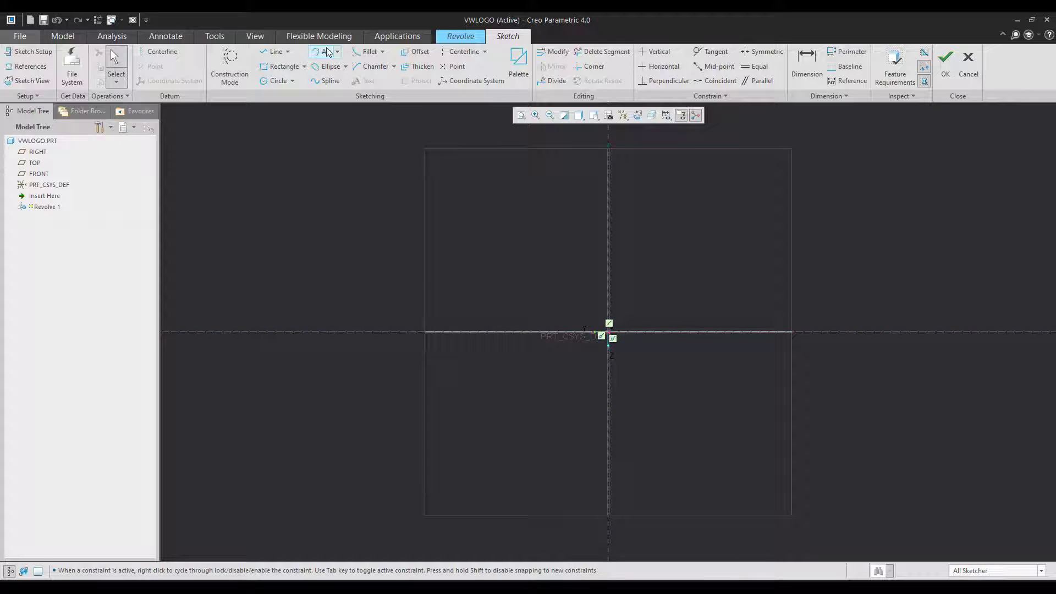
click(608, 172)
click(562, 330)
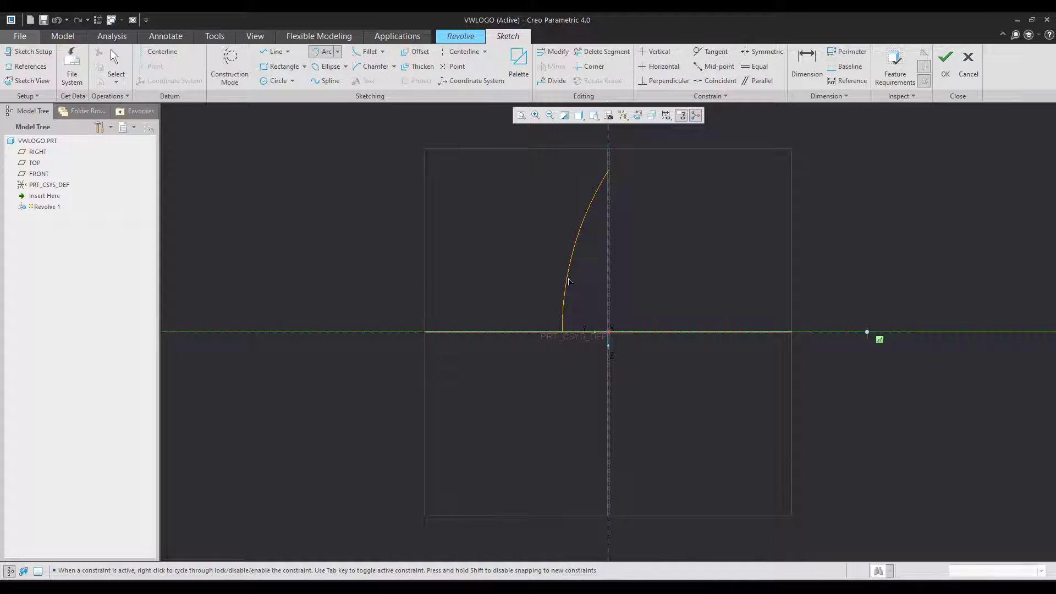
click(575, 282)
middle_click(716, 240)
Step: Set the diameter dimension of the arc's upper endpoint across the centerline to 100
drag(624, 331, 663, 297)
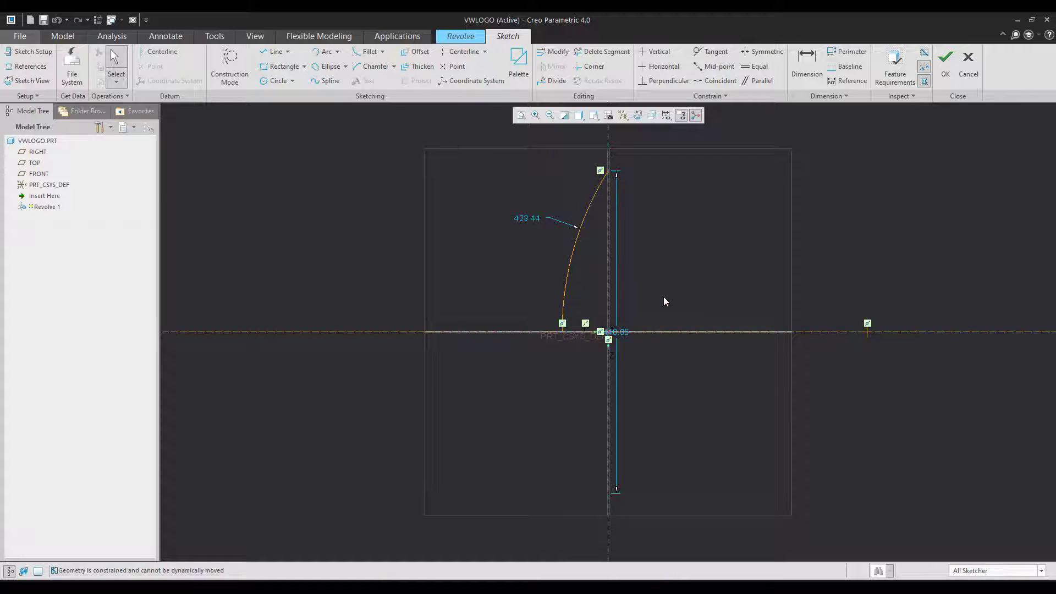
text(100)
key(Return)
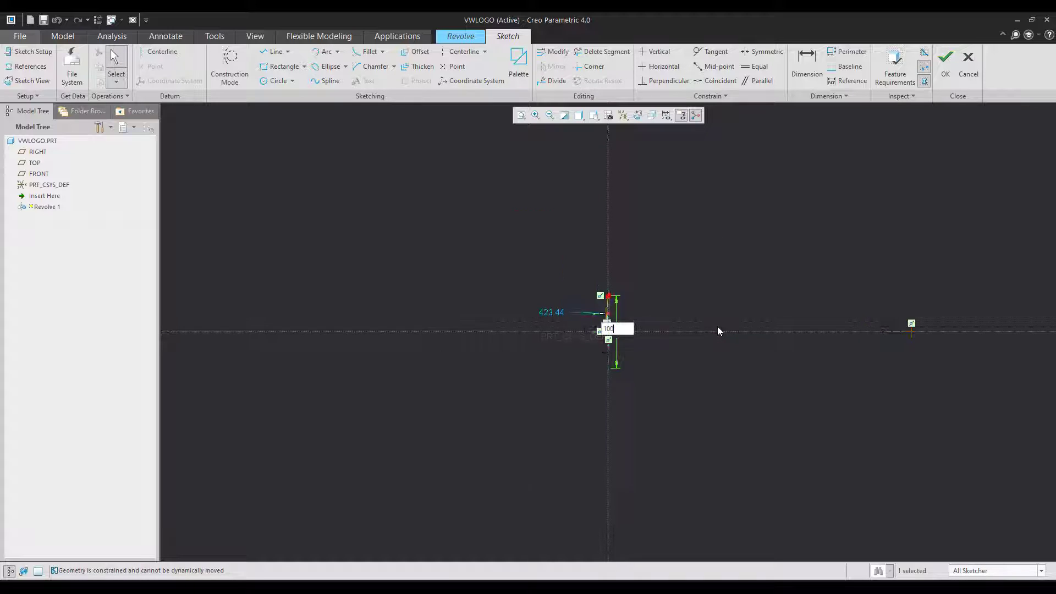
Step: Dimension the horizontal offset between the arc's lower endpoint and the vertical centerline as 8
click(800, 84)
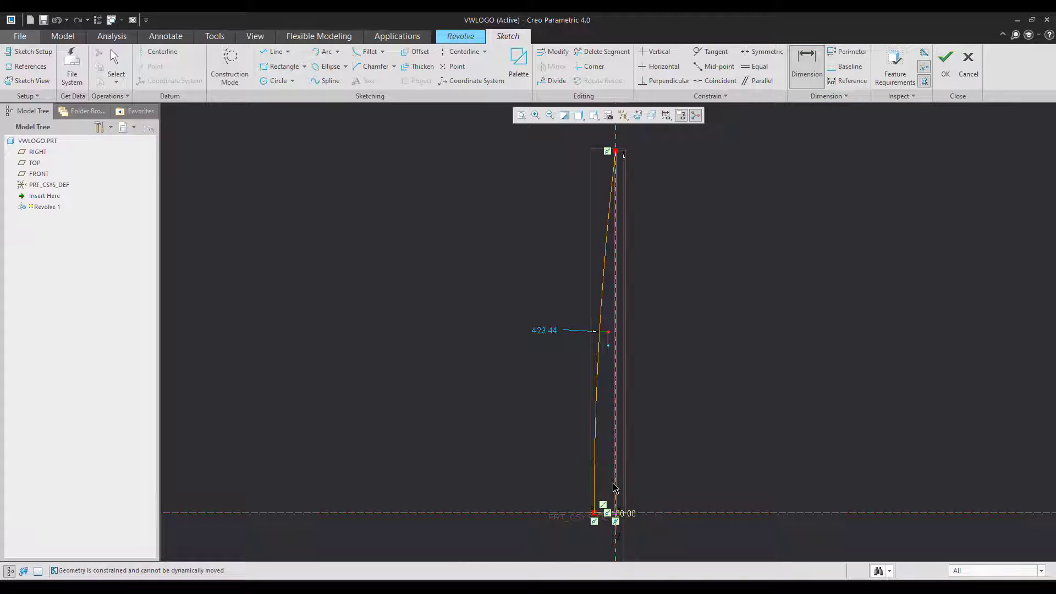
middle_click(552, 494)
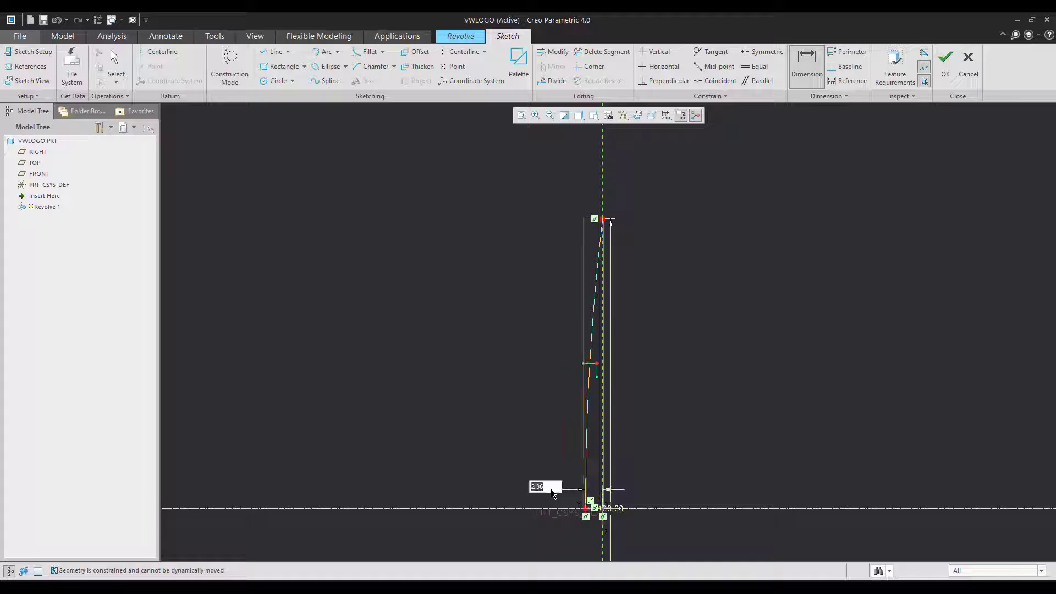
text(8)
key(Return)
middle_click(607, 352)
middle_drag(607, 351, 601, 241)
scroll(601, 241, up, 3)
scroll(617, 429, down, 1)
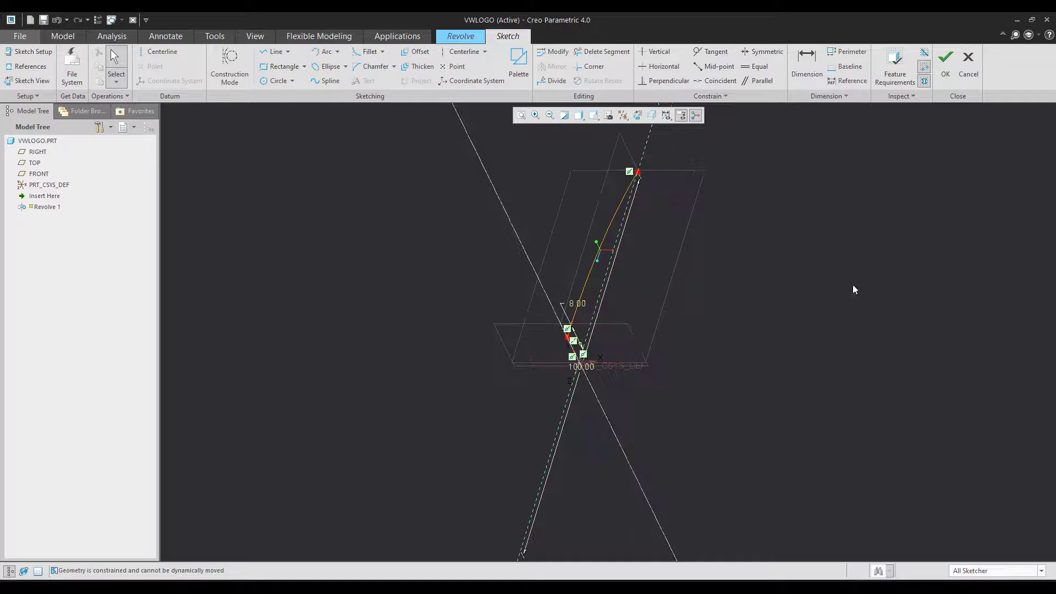
Step: Finish the arc sketch, accept the change to a surface feature, and complete the 360° revolve
click(950, 84)
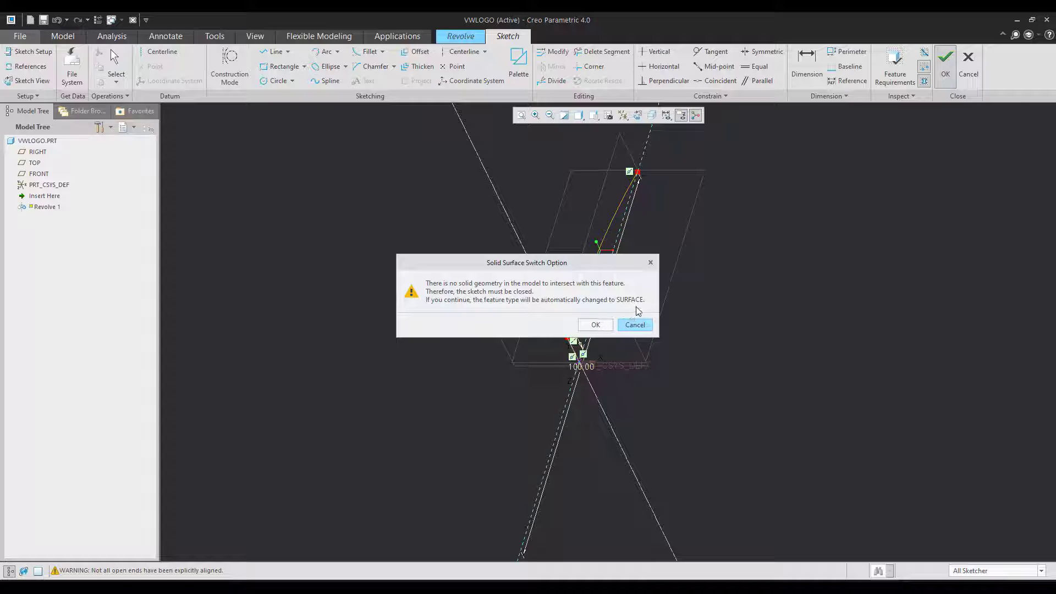
click(599, 323)
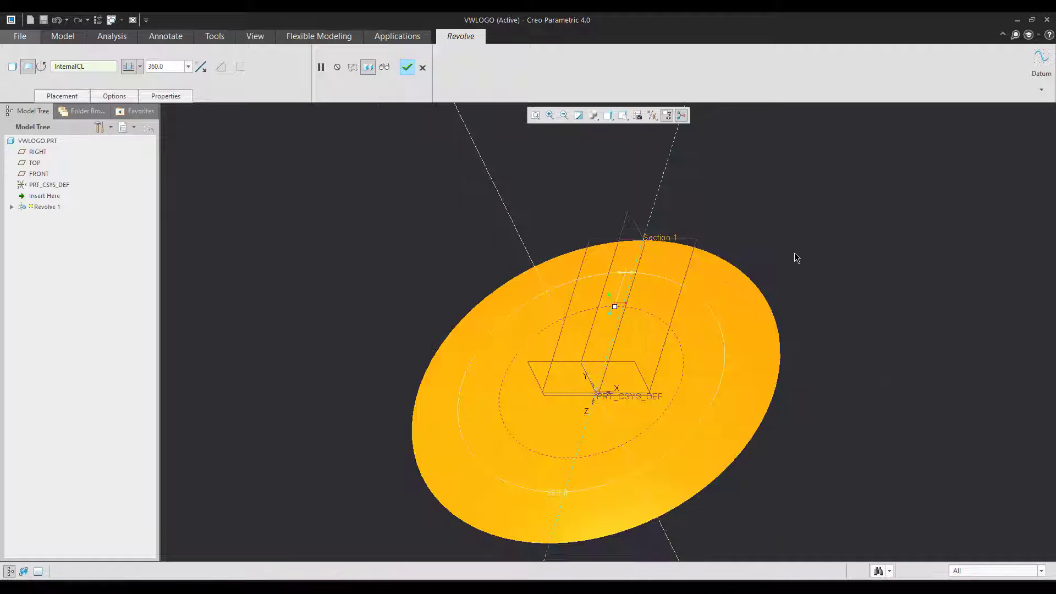
middle_click(794, 253)
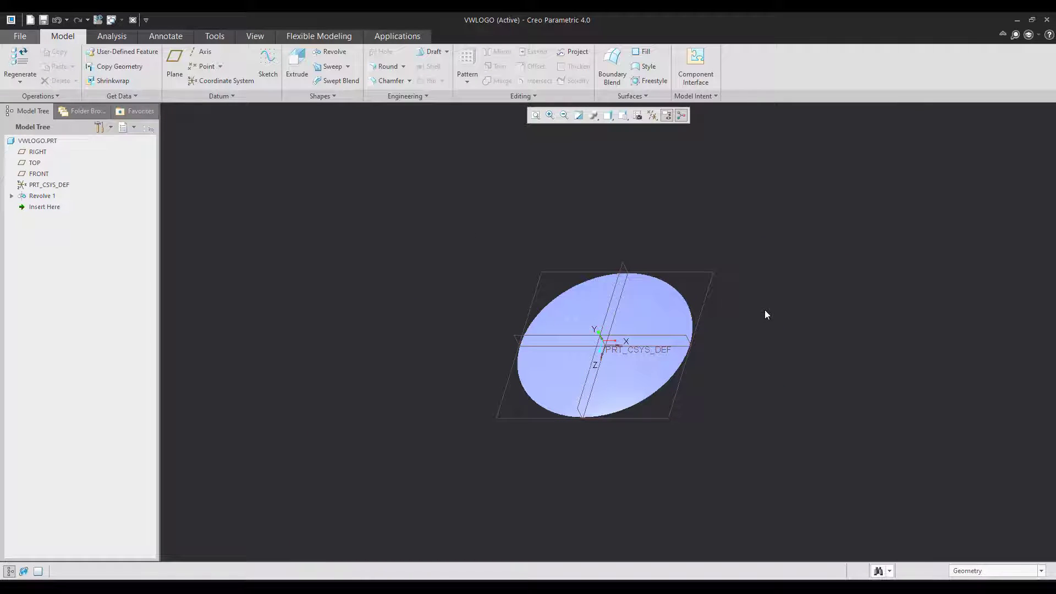
Step: Start a sketch on the TOP plane and add a vertical centerline through the origin
scroll(640, 442, up, 2)
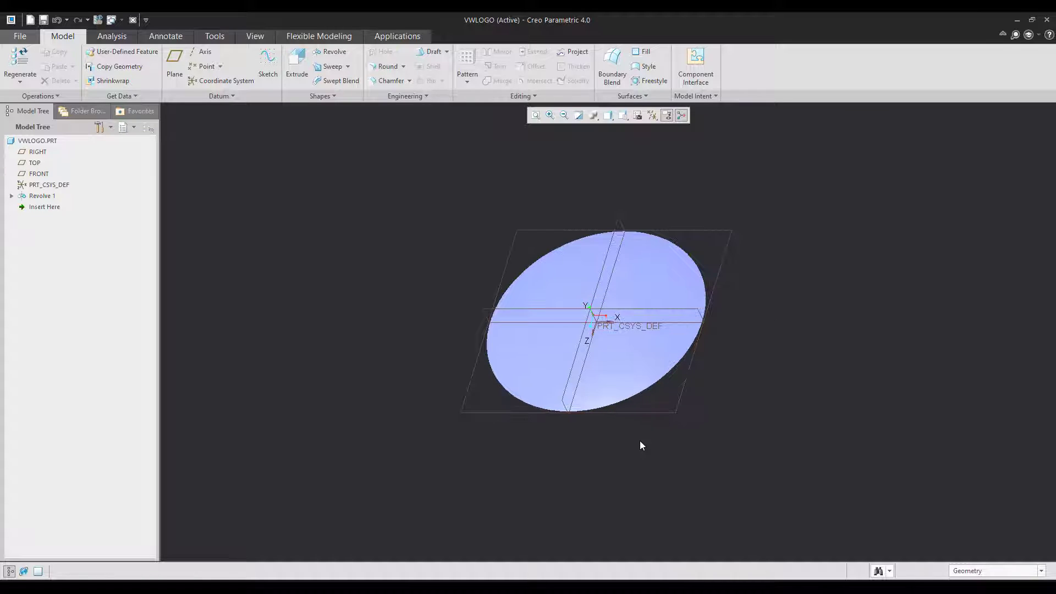
click(661, 414)
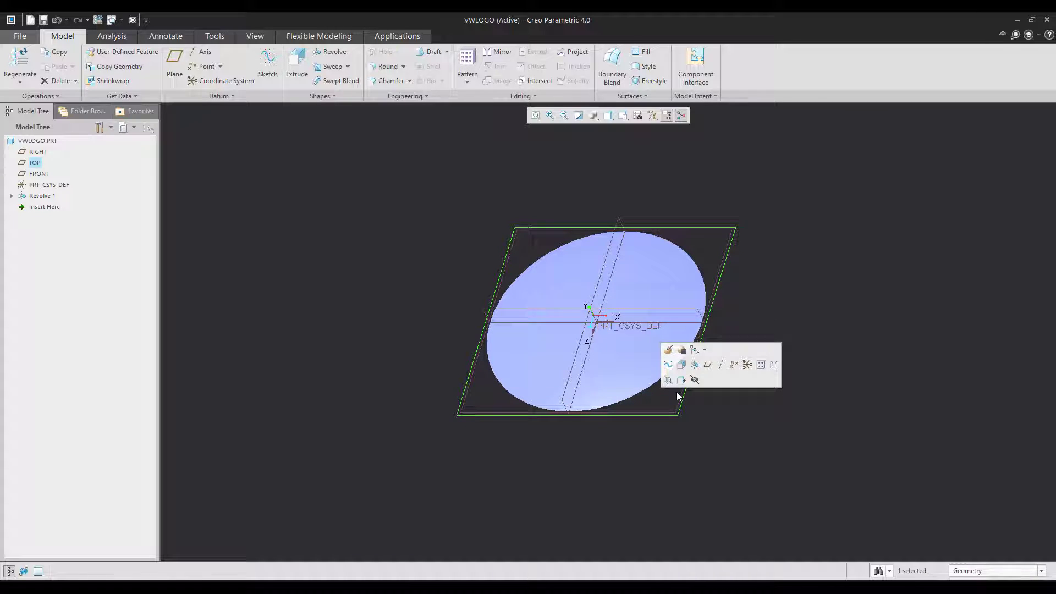
click(668, 365)
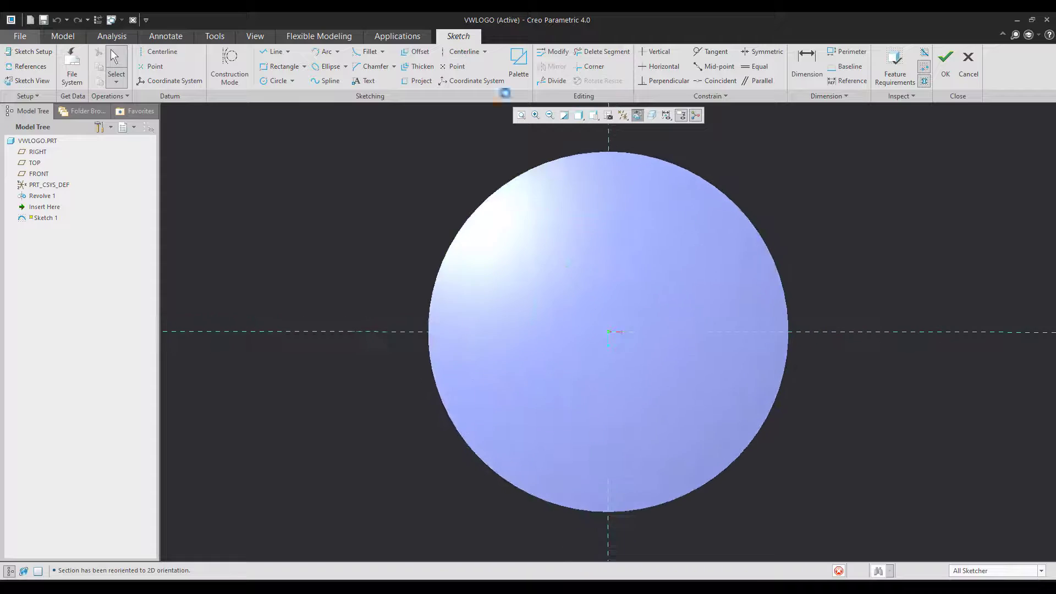
click(460, 52)
middle_click(680, 275)
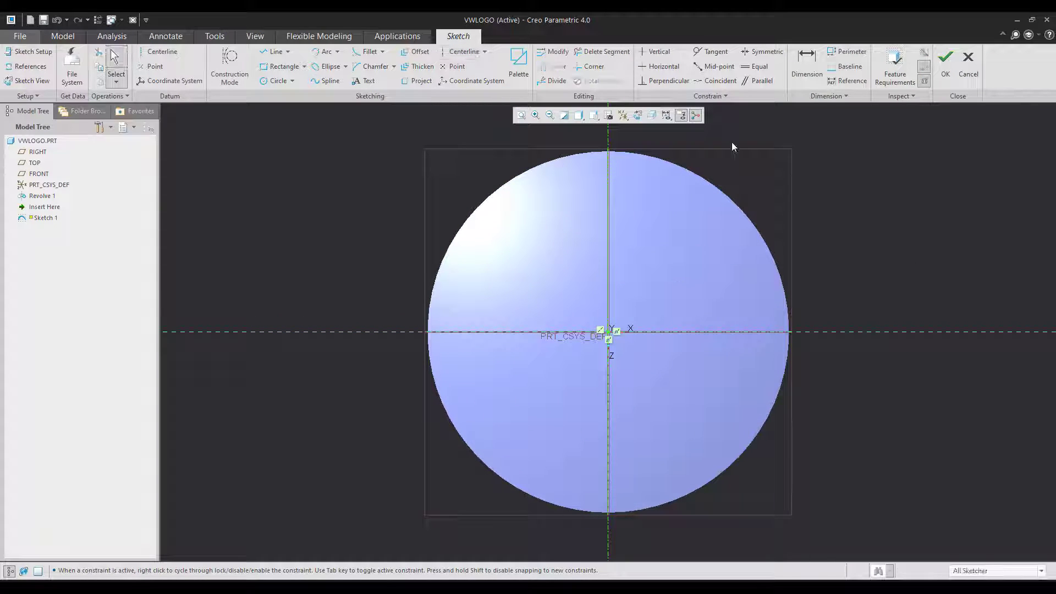
Step: Draw a slanted line upward from the vertical centerline above the origin and mirror it about the centerline to form a V
scroll(732, 138, up, 2)
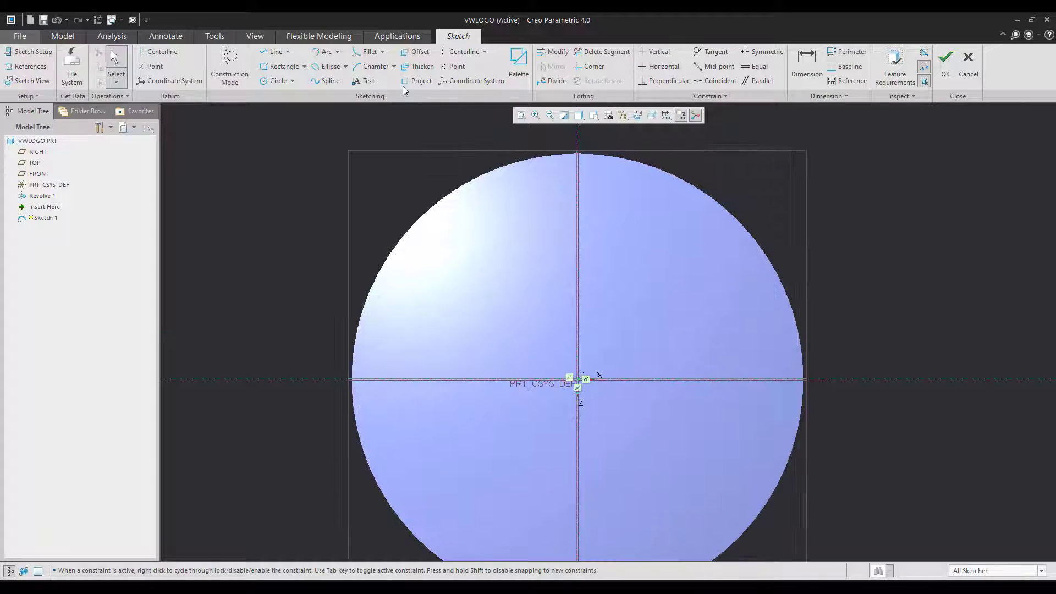
click(273, 51)
click(576, 309)
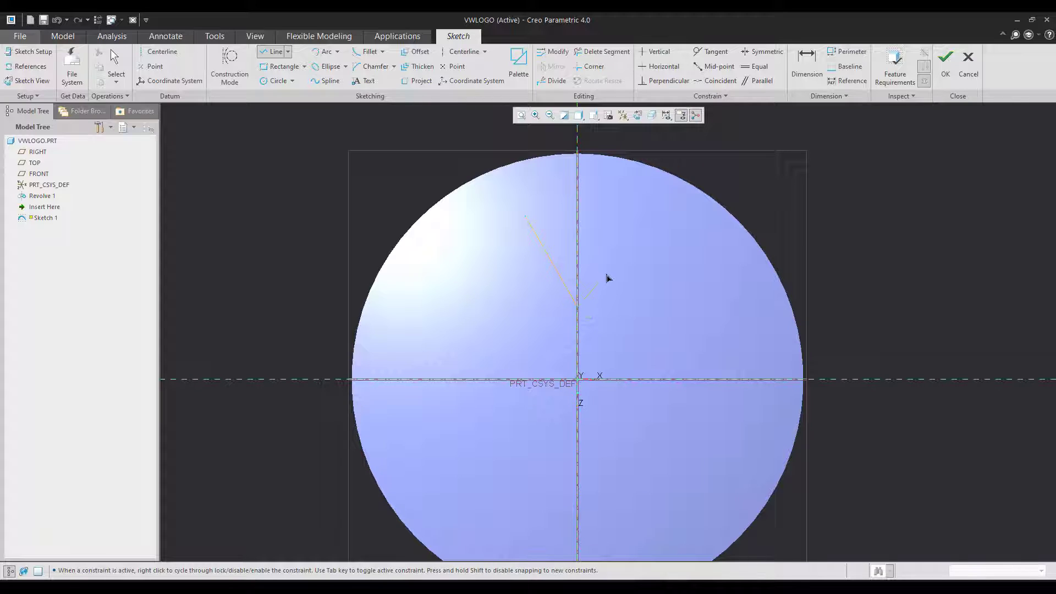
middle_click(628, 296)
middle_click(628, 297)
click(550, 69)
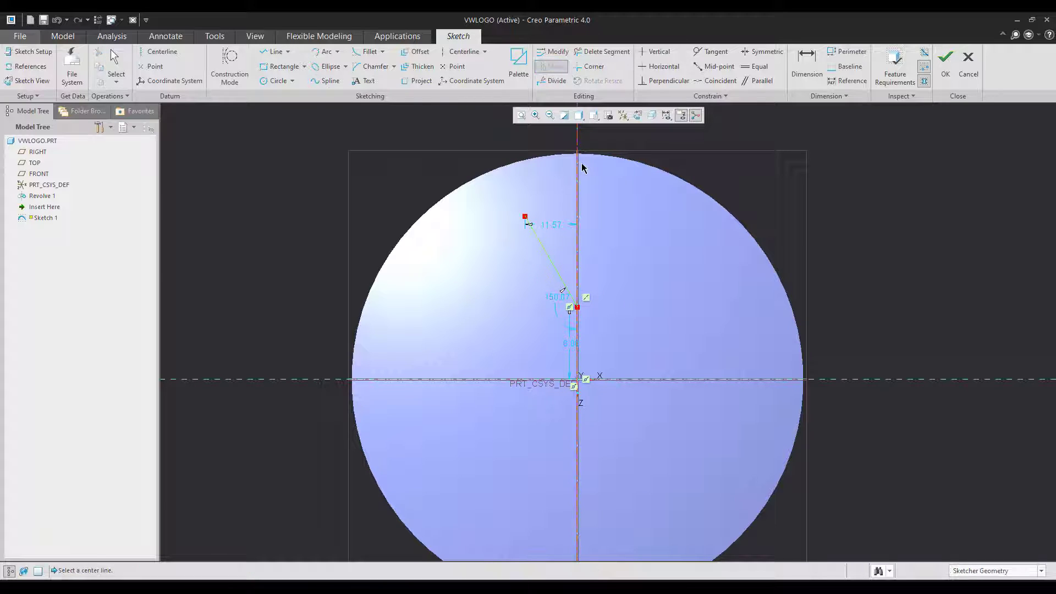
click(576, 203)
Step: Set the angle between the two V lines to 48°
double_click(566, 264)
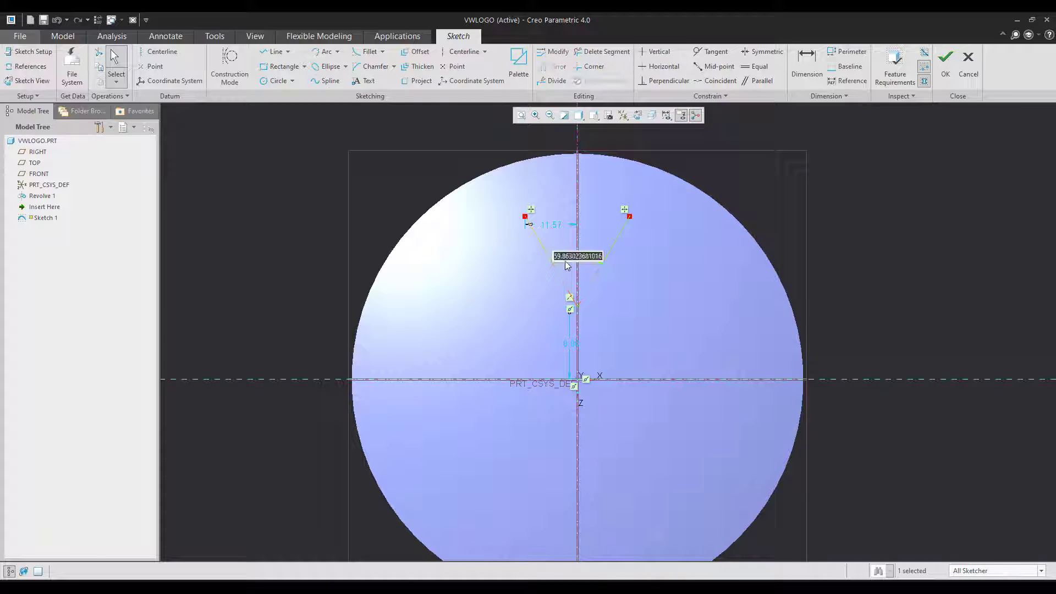
text(48)
key(Return)
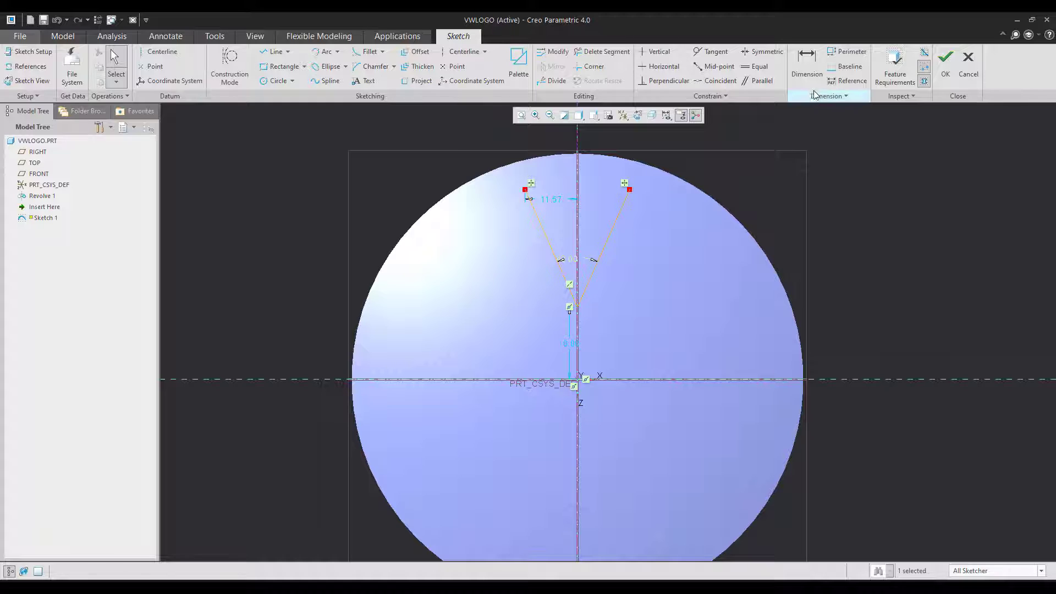
Step: Dimension the height of the V's vertex above the horizontal reference as 10
click(807, 69)
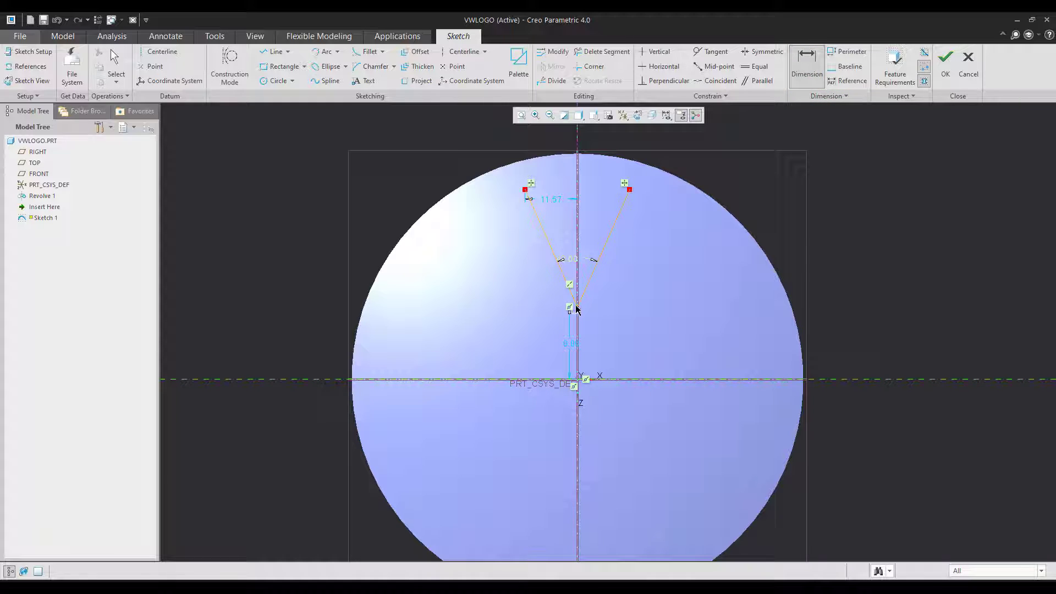
click(577, 308)
middle_click(673, 355)
text(10)
key(Return)
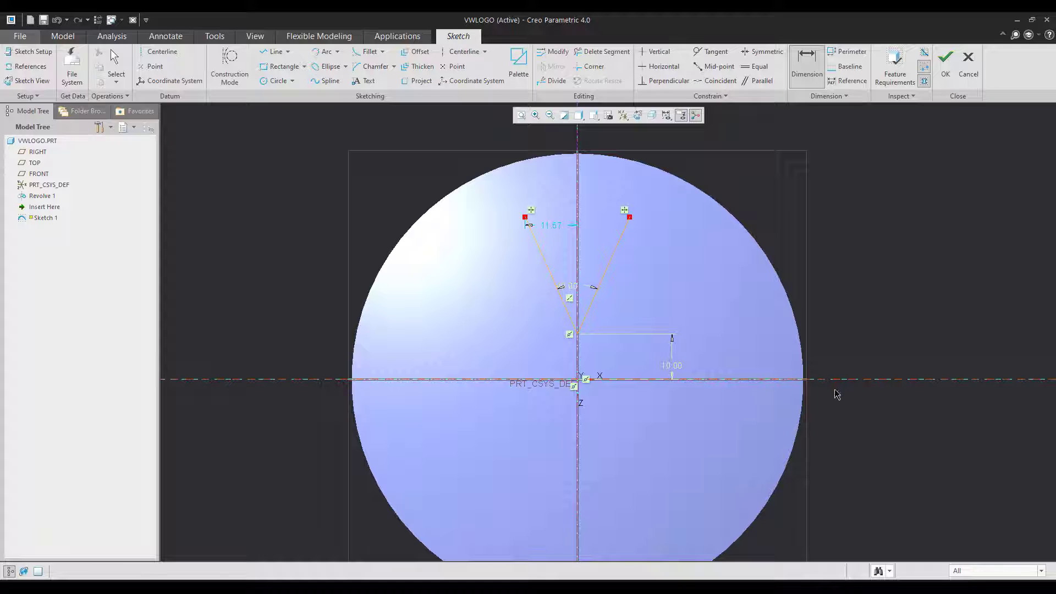
Step: Check the reference drawing of the logo, then draw a circle centred on the origin through the upper ends of the V lines
key(alt+Tab)
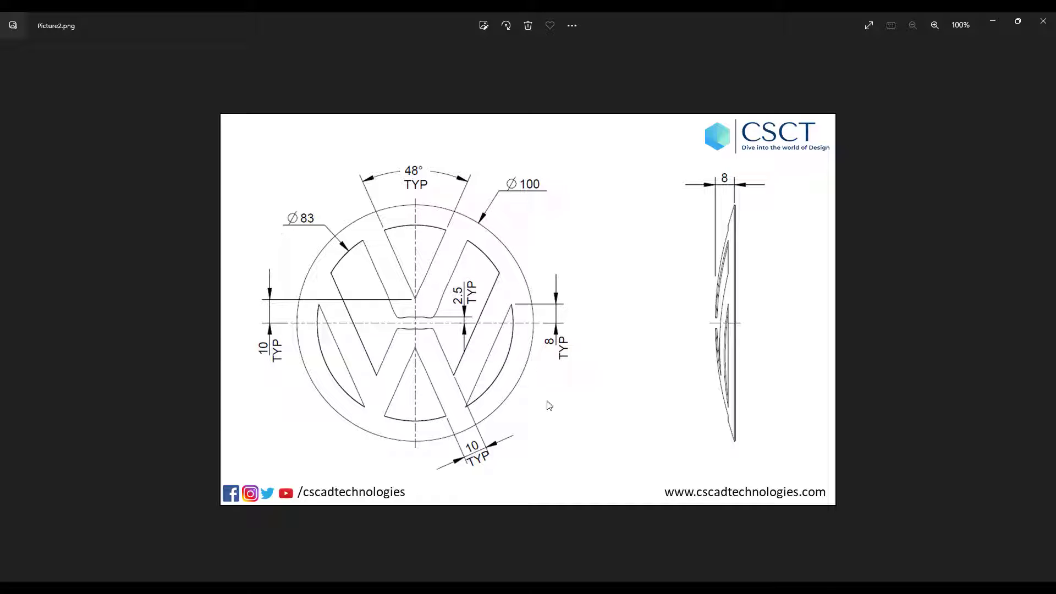
key(alt+Tab)
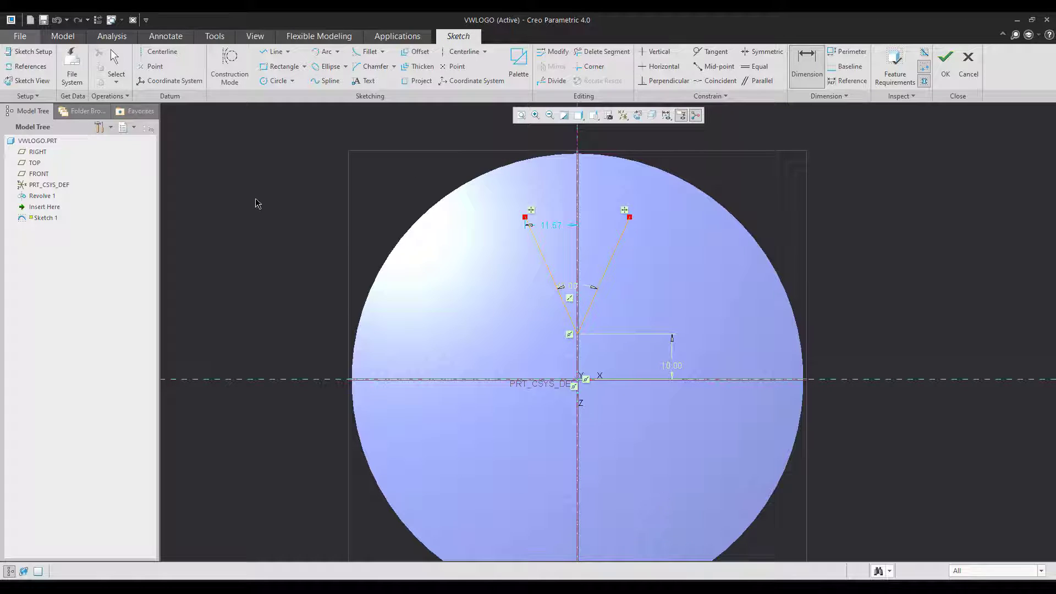
click(337, 51)
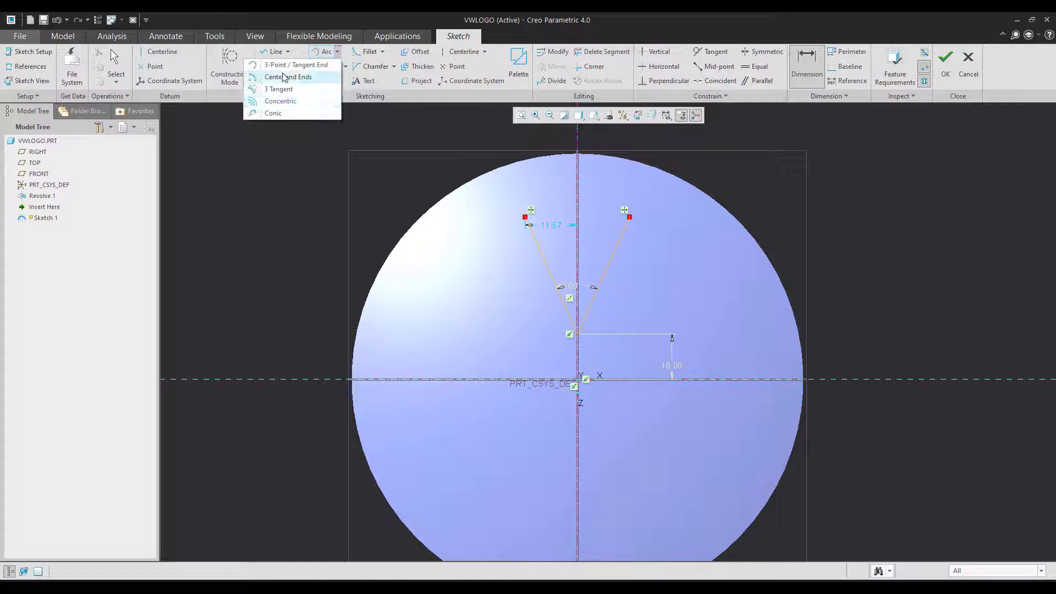
click(226, 134)
click(292, 83)
click(268, 94)
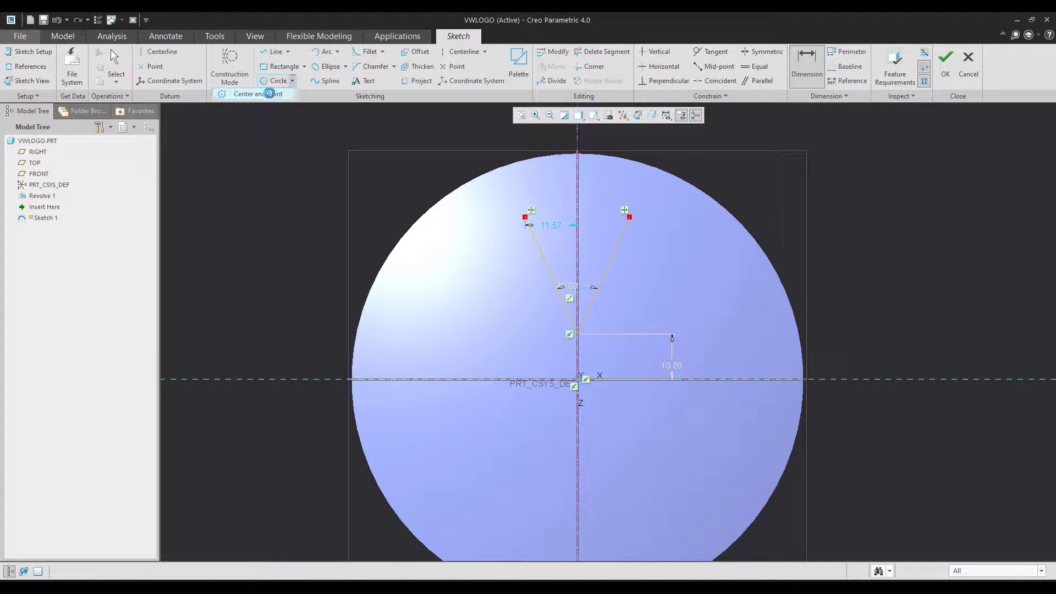
click(572, 377)
click(527, 219)
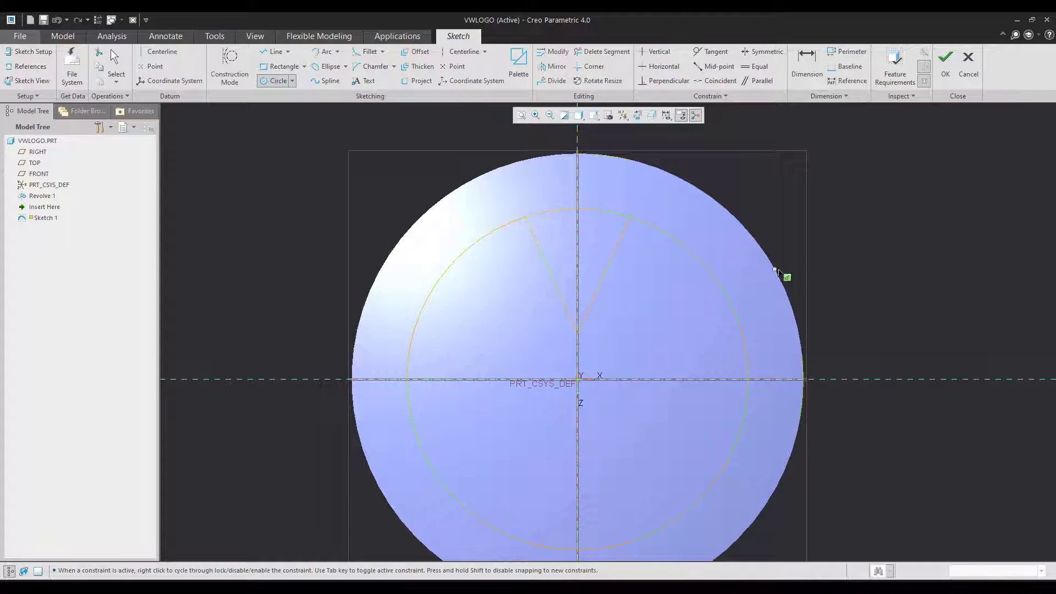
middle_click(500, 265)
Step: Dimension the circle's diameter as 83
click(806, 60)
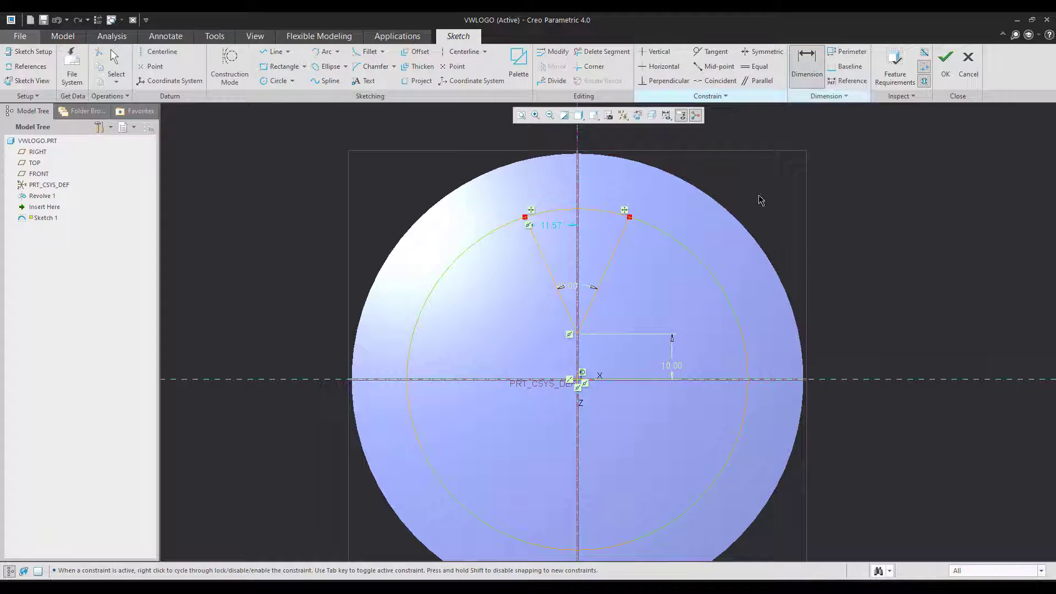
click(715, 280)
middle_click(728, 238)
middle_click(809, 242)
middle_click(809, 241)
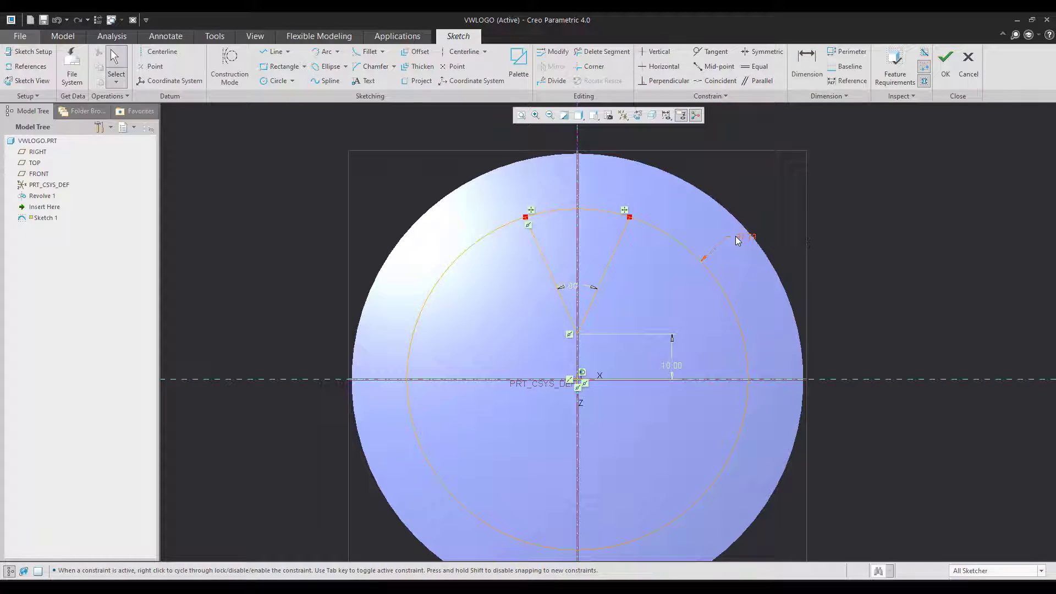
click(751, 171)
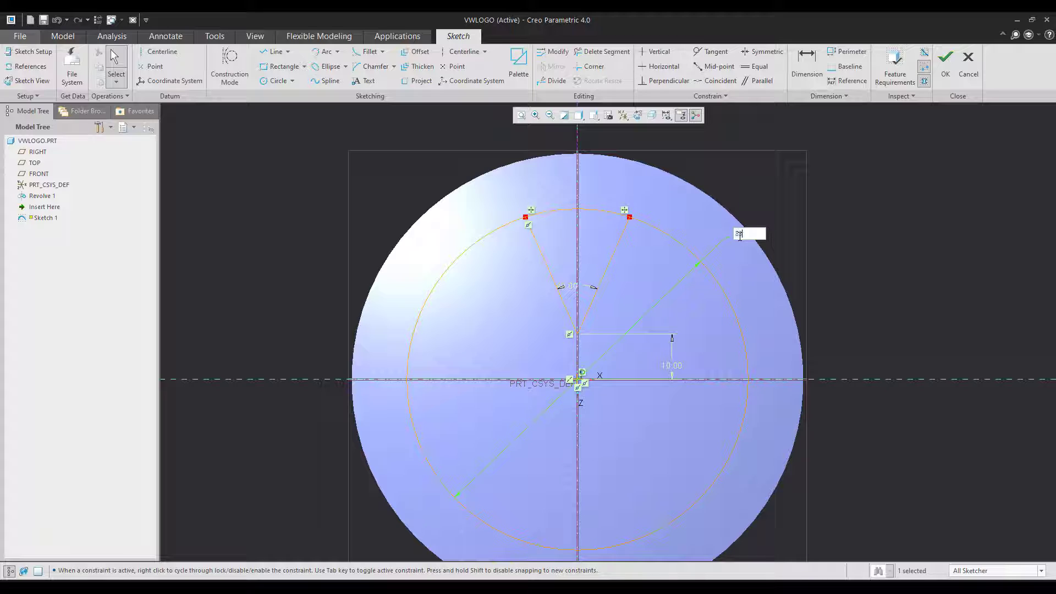
key(Return)
Step: Trim away the circle outside the V lines, leaving a closed wedge, and finish the sketch
click(602, 51)
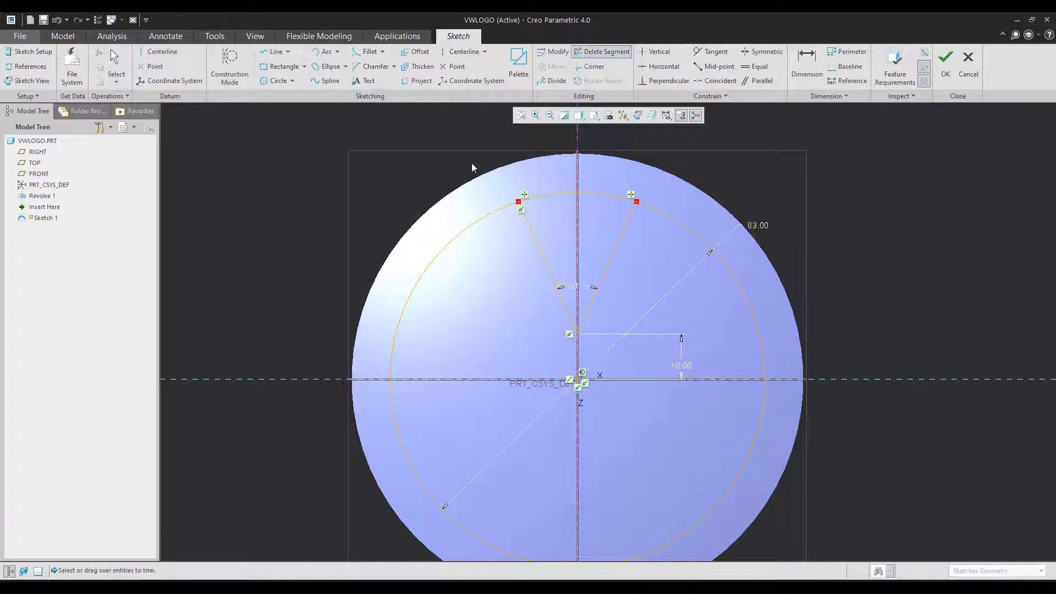
drag(462, 184, 446, 345)
drag(749, 395, 762, 279)
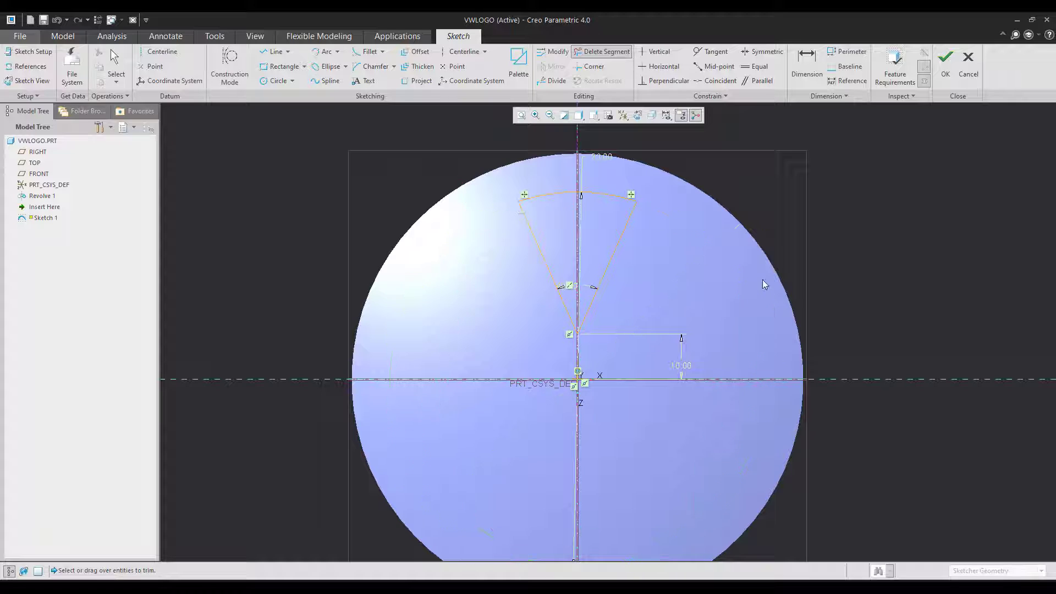
key(ctrl+d)
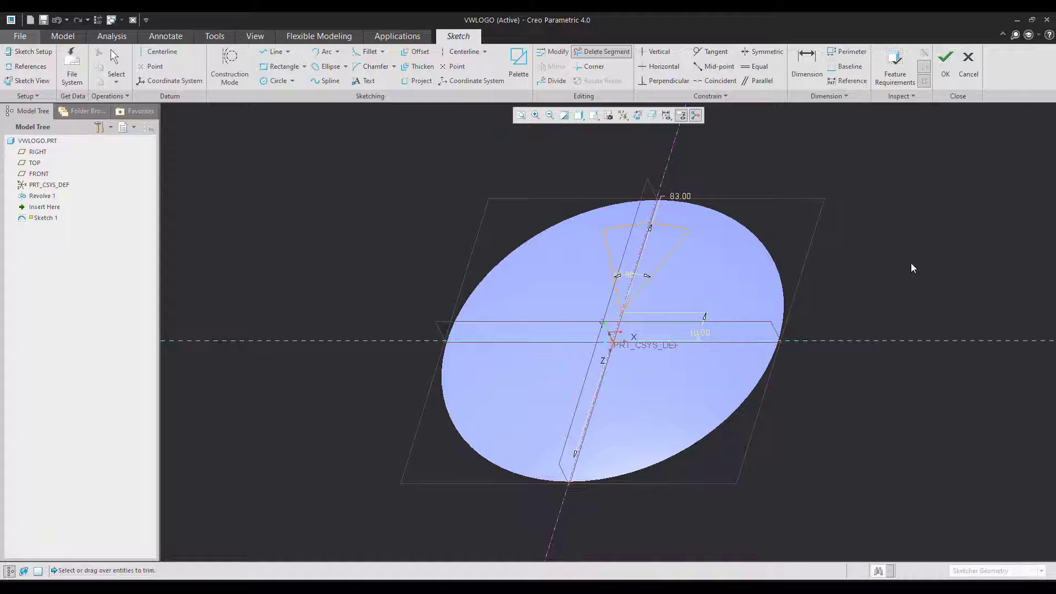
click(943, 73)
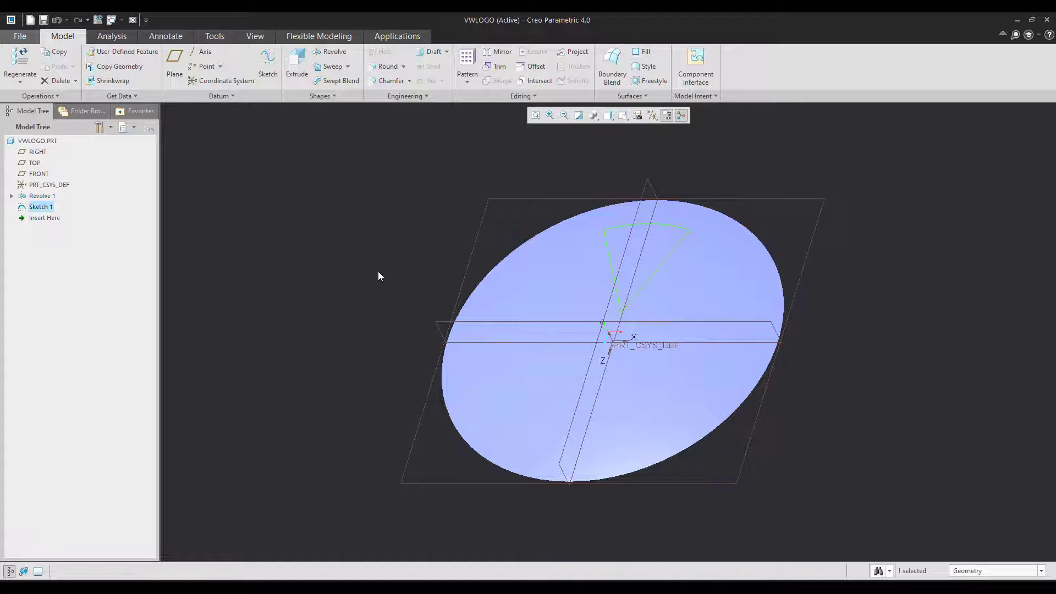
Step: Mirror the wedge sketch about the FRONT plane
click(497, 51)
click(433, 325)
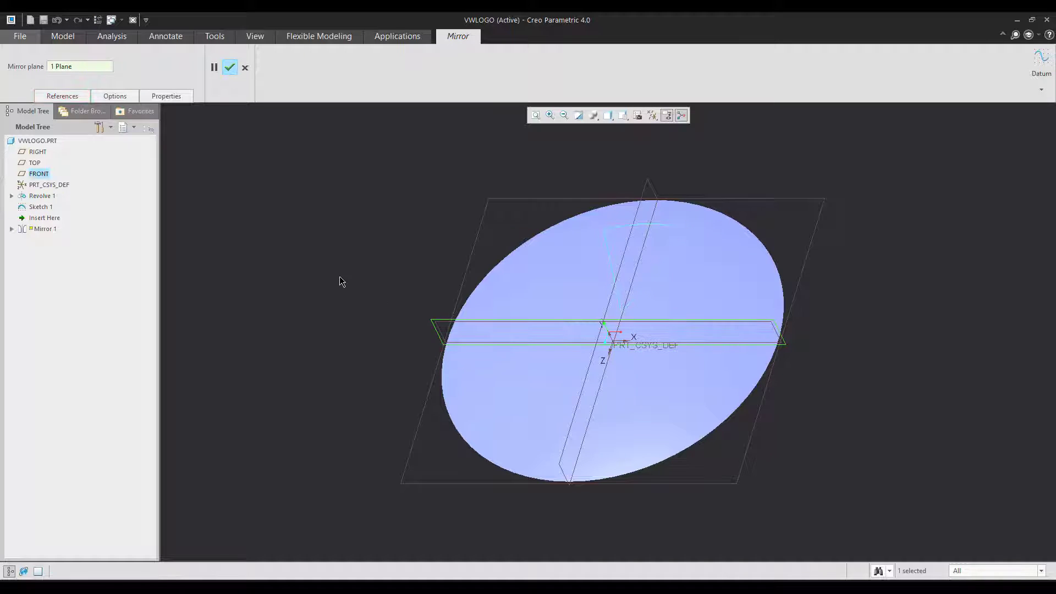
middle_click(341, 280)
Step: Project the original wedge sketch onto the domed surface
click(39, 207)
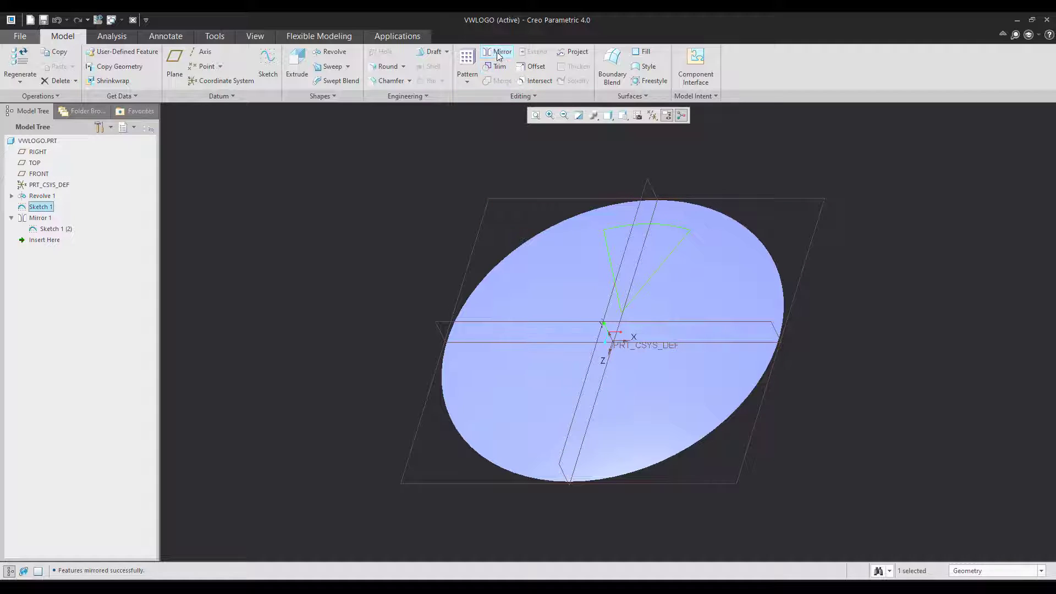
click(581, 57)
click(592, 273)
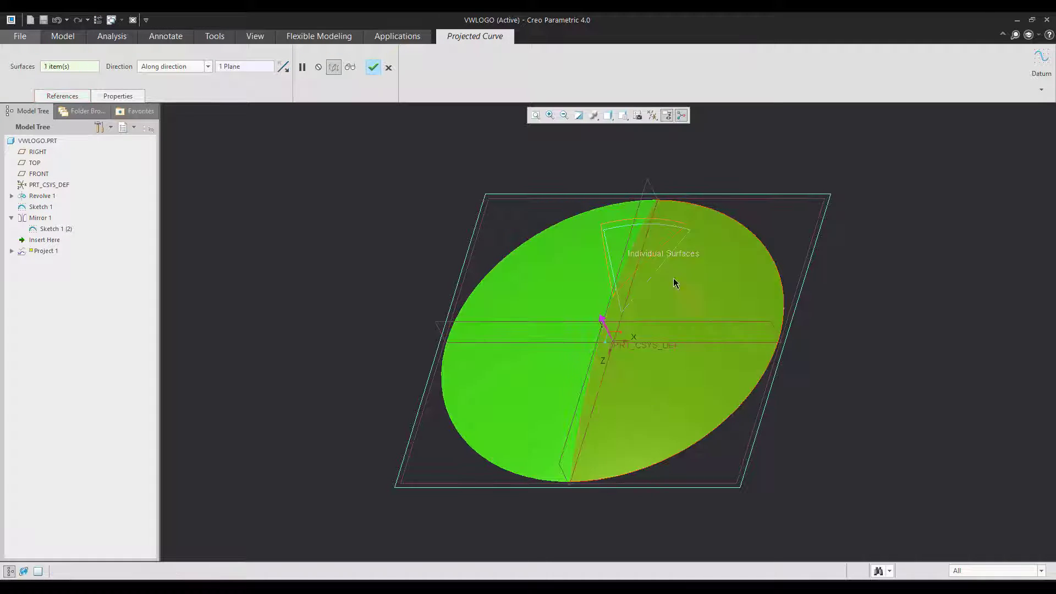
middle_click(317, 252)
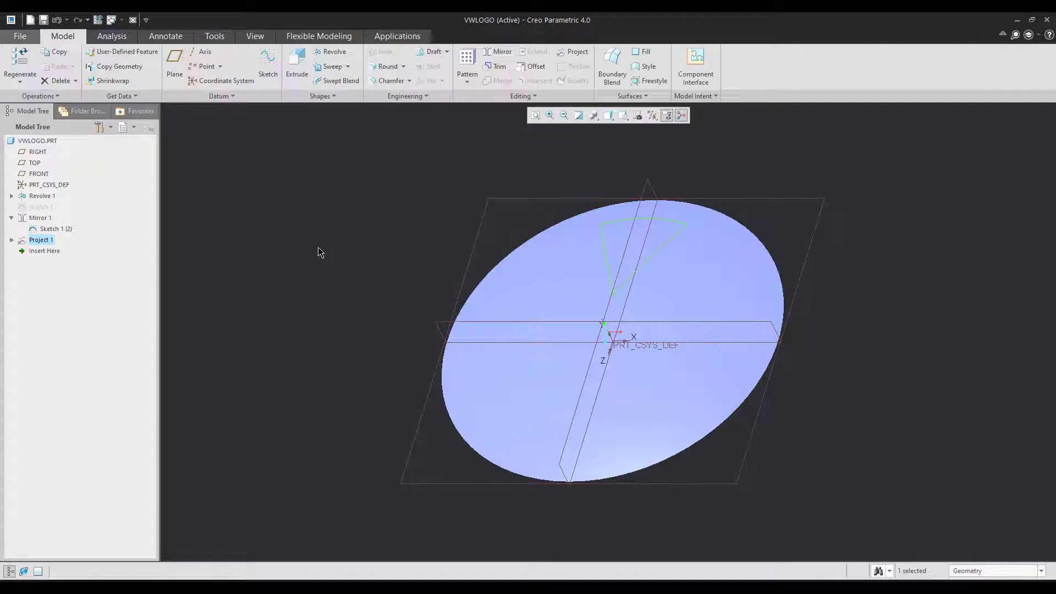
Step: Trim the domed surface with the projected wedge curve to cut the upper opening
click(546, 263)
click(497, 66)
middle_drag(816, 294, 780, 203)
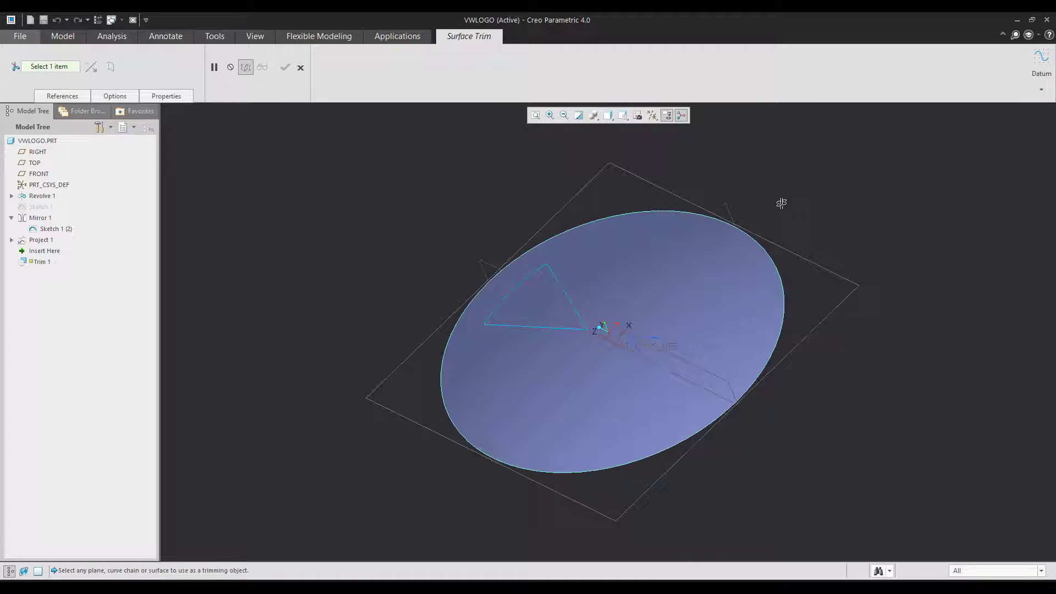
click(711, 354)
middle_click(801, 431)
middle_drag(801, 430, 815, 414)
Step: Restore the standard orientation and delete both the surface trim and the projected wedge curve
click(623, 115)
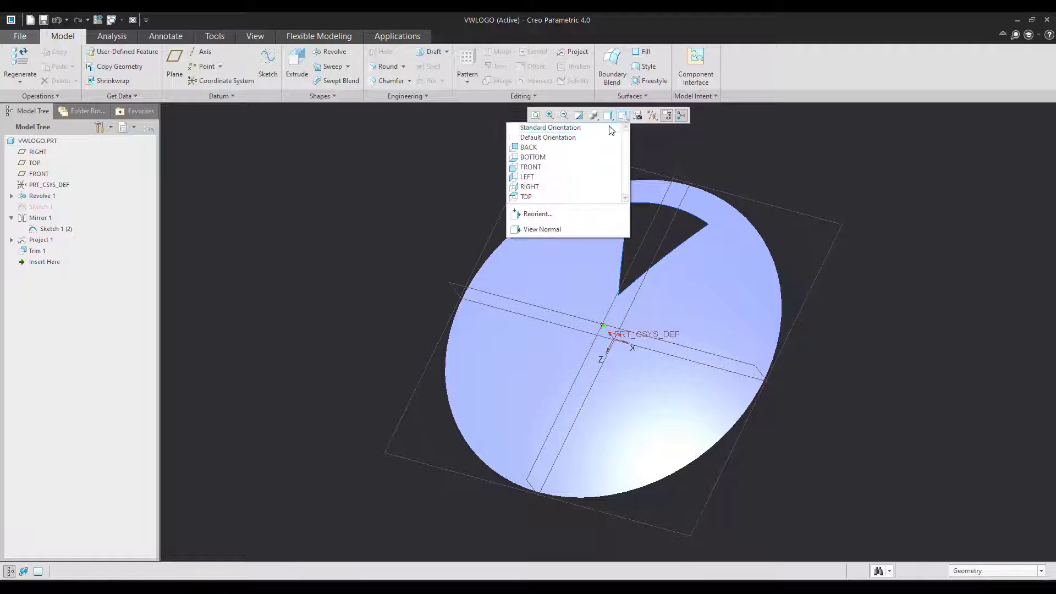
click(592, 156)
click(38, 251)
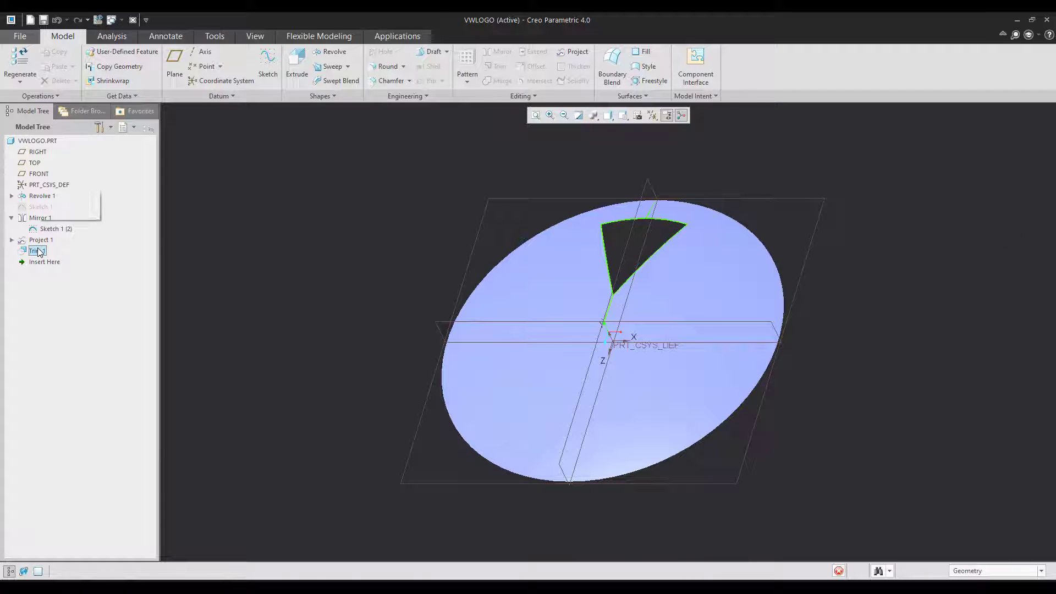
click(41, 240)
key(Delete)
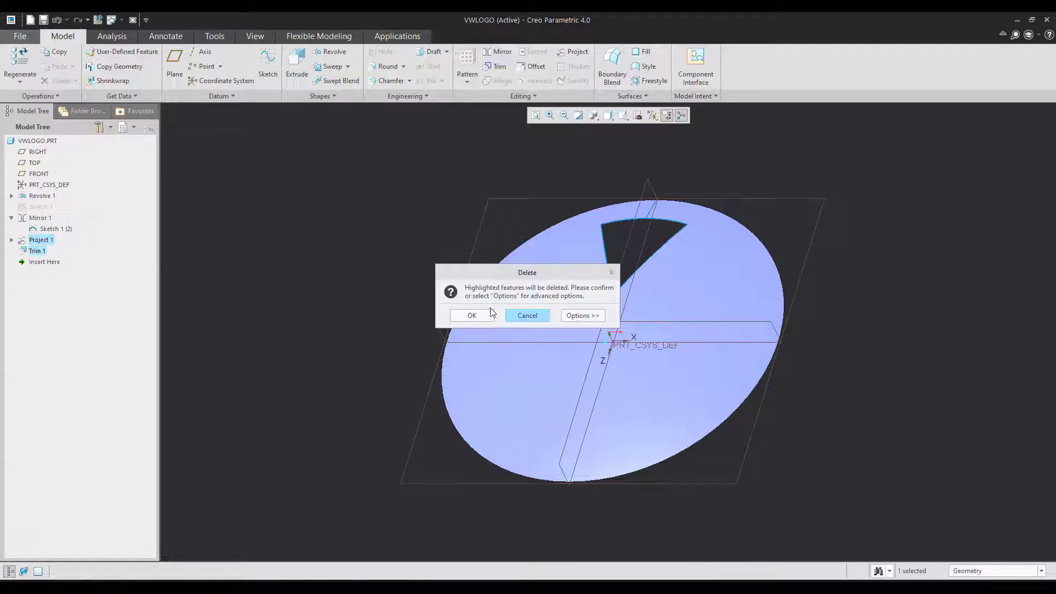
click(474, 313)
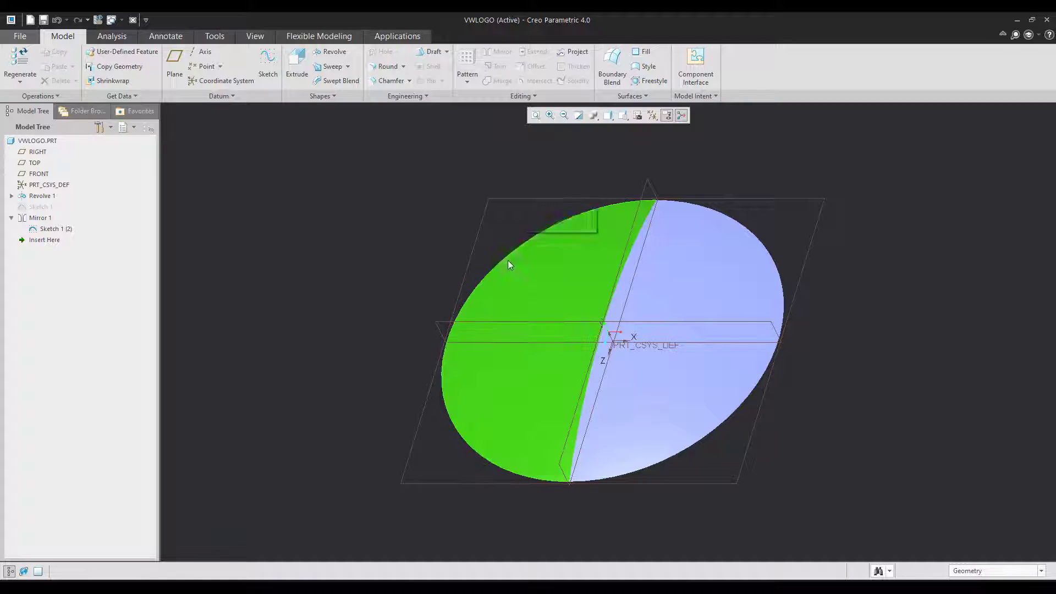
Step: Hide the revolved dome surface and start a new sketch on the TOP plane
click(507, 262)
click(522, 200)
click(521, 200)
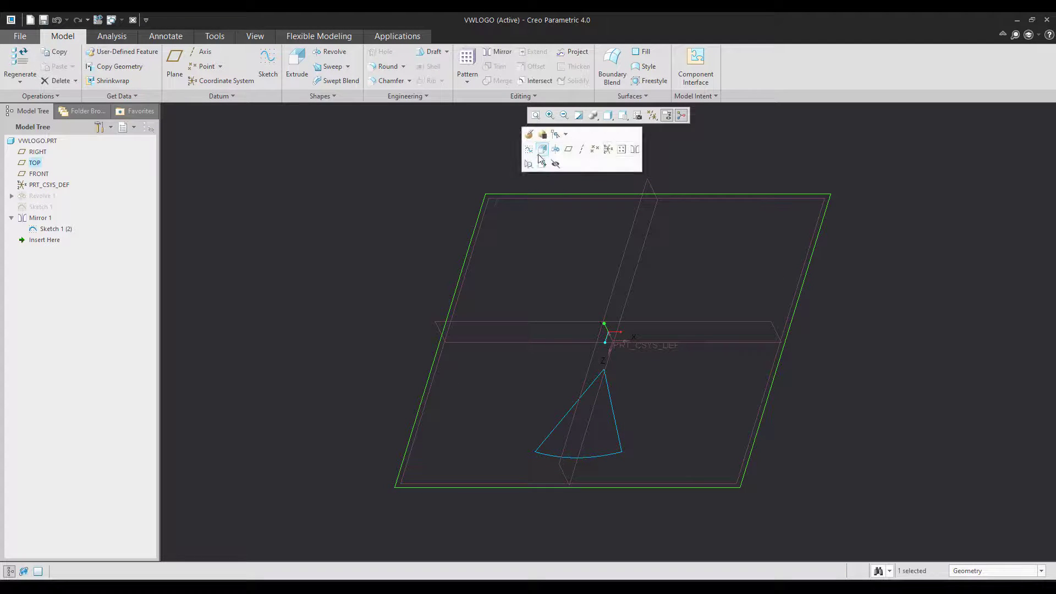
click(532, 149)
Step: Show the hidden original wedge sketch again and orient the view parallel to the sketching plane
click(37, 208)
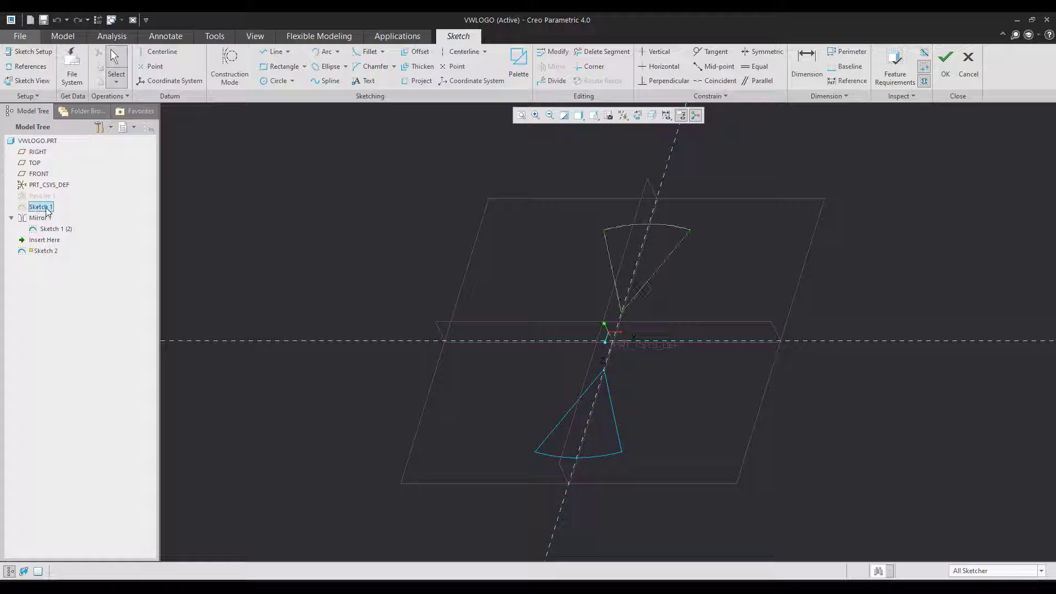
right_click(45, 207)
click(62, 215)
click(649, 117)
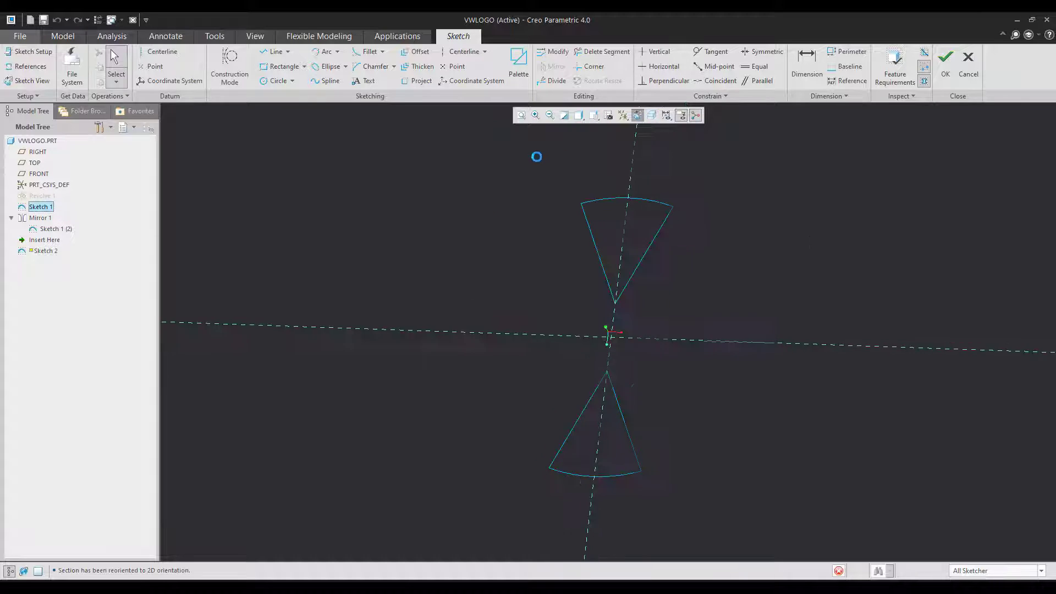
Step: Add the upper wedge's arc as a sketch reference and draw an origin-centred circle coinciding with that arc
right_click(352, 231)
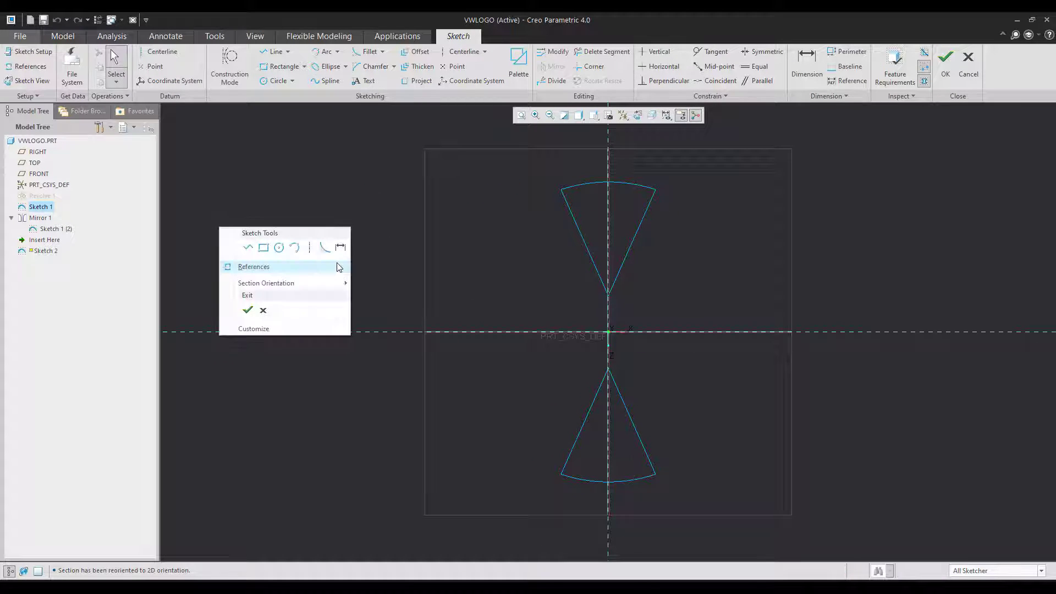
click(248, 266)
click(1035, 188)
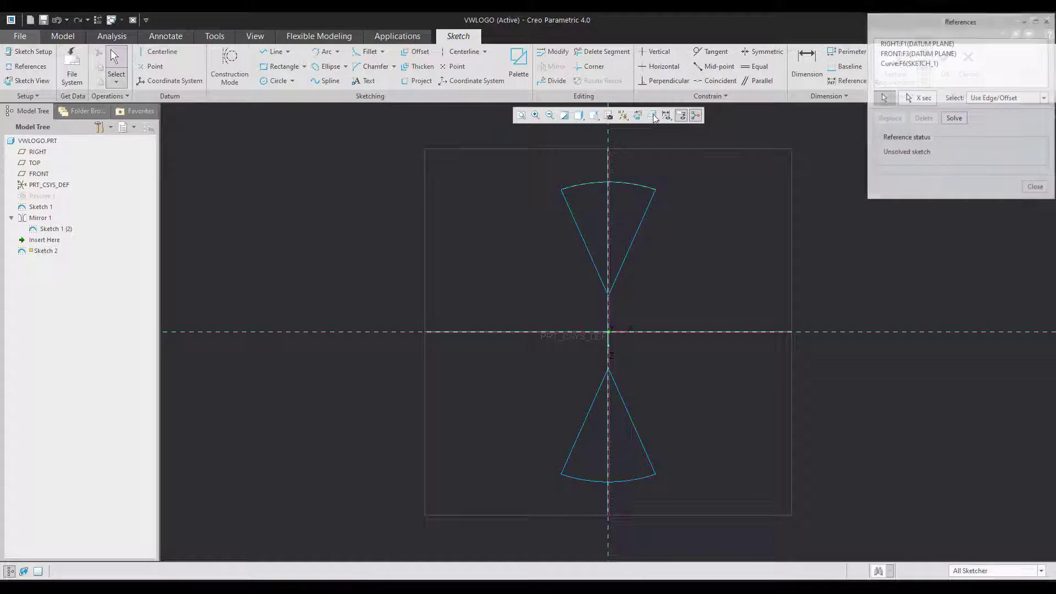
click(275, 80)
click(609, 331)
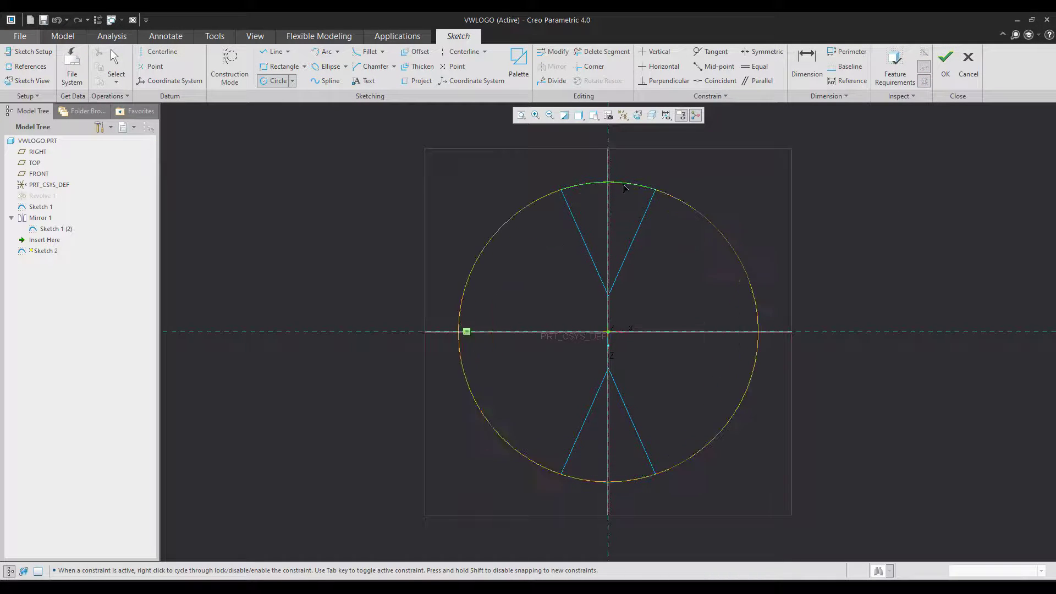
click(467, 332)
middle_click(791, 255)
Step: Check the reference drawing of the logo, then add the right-hand sides of both wedges as sketch references
key(alt+Tab)
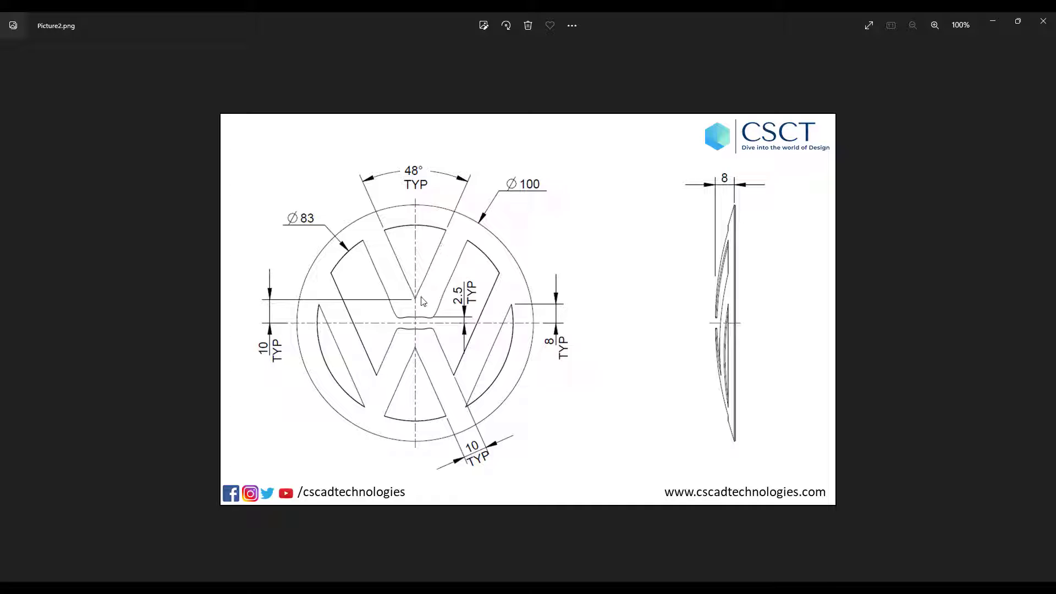
key(alt+Tab)
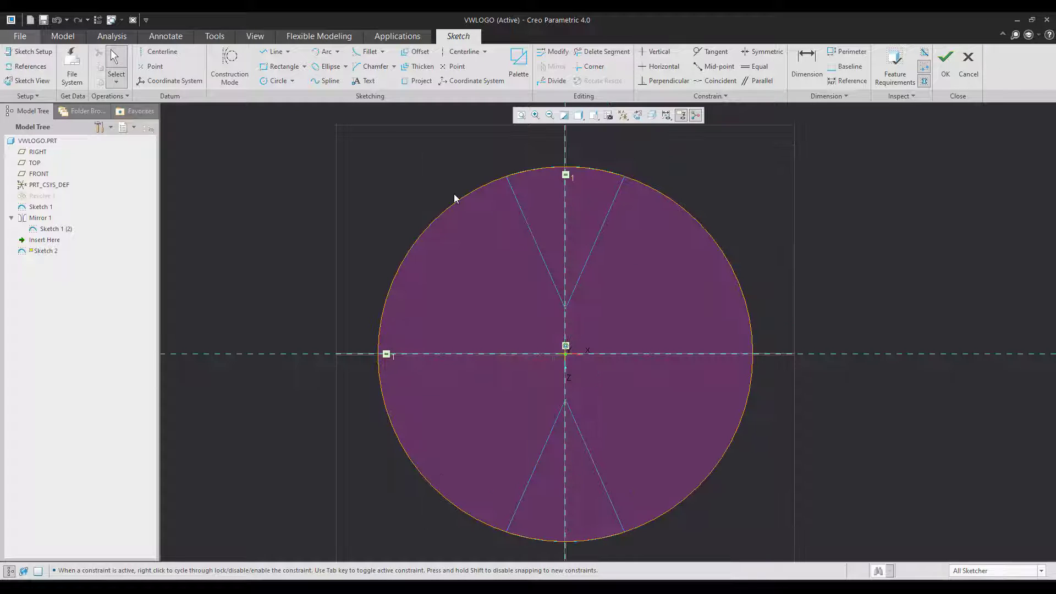
right_click(330, 158)
click(304, 199)
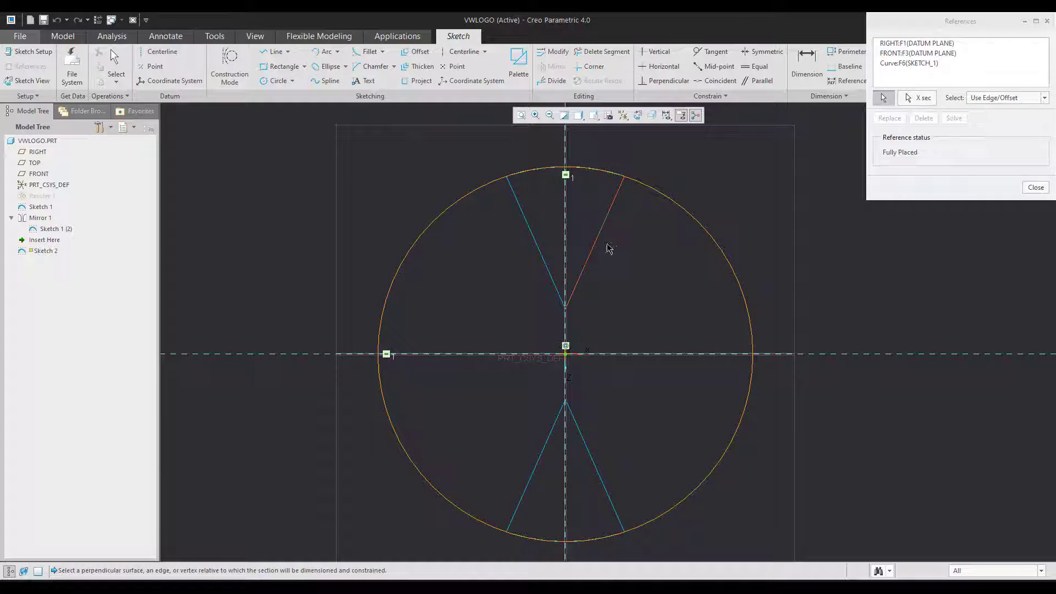
click(596, 241)
click(598, 476)
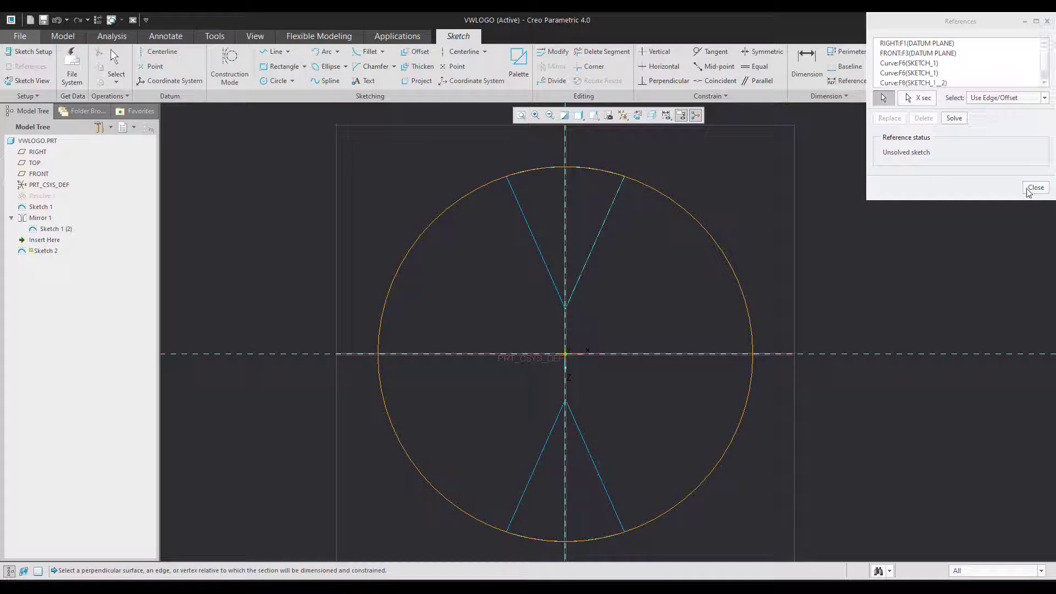
click(1035, 188)
Step: Draw a line from the circle inward, parallel to the upper wedge's right side, and set their spacing to 10
click(275, 51)
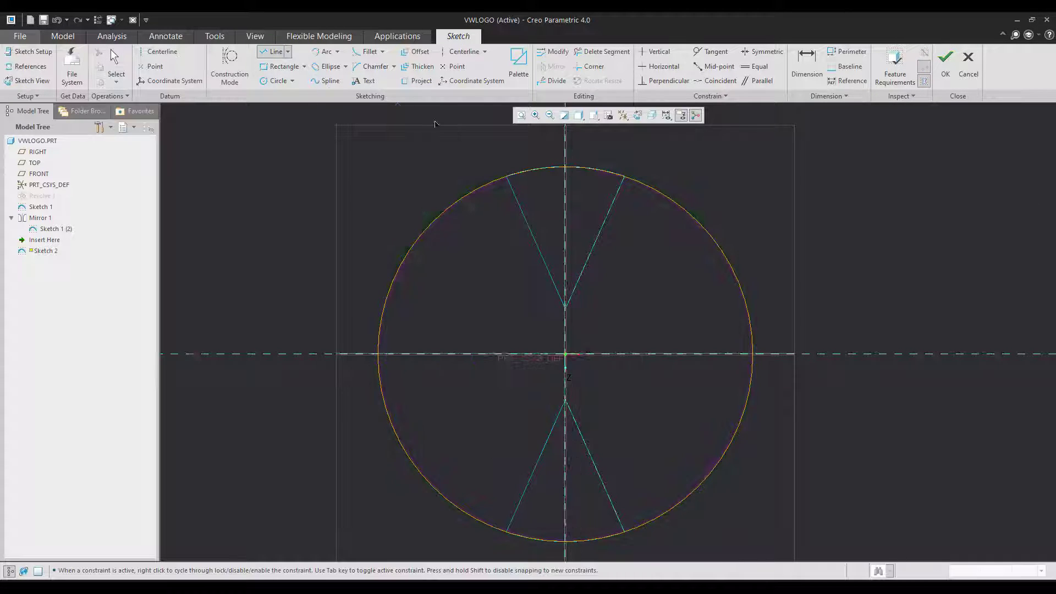
click(668, 198)
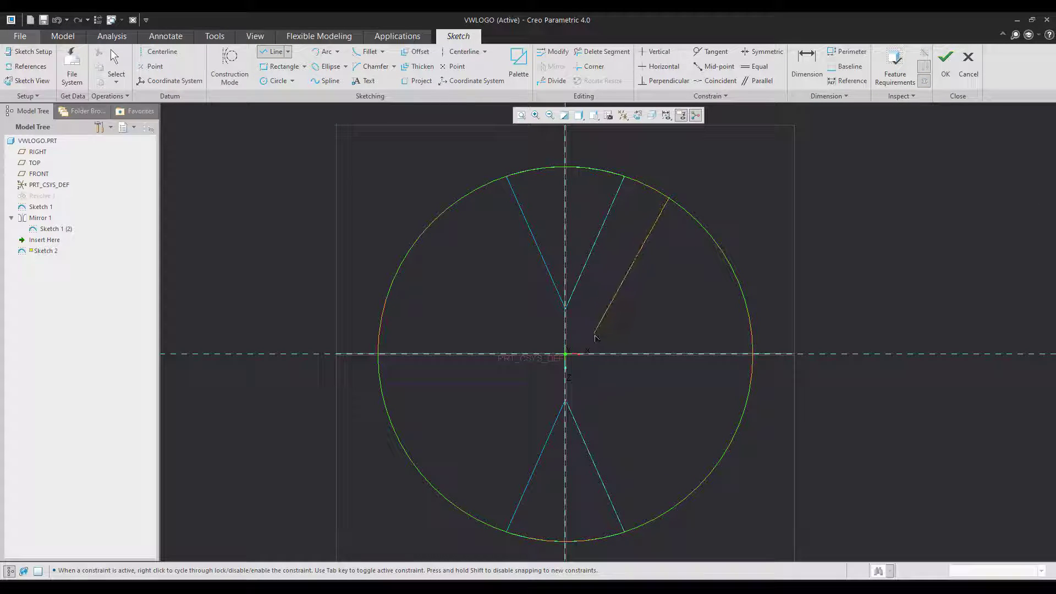
click(604, 343)
middle_click(605, 344)
middle_click(913, 200)
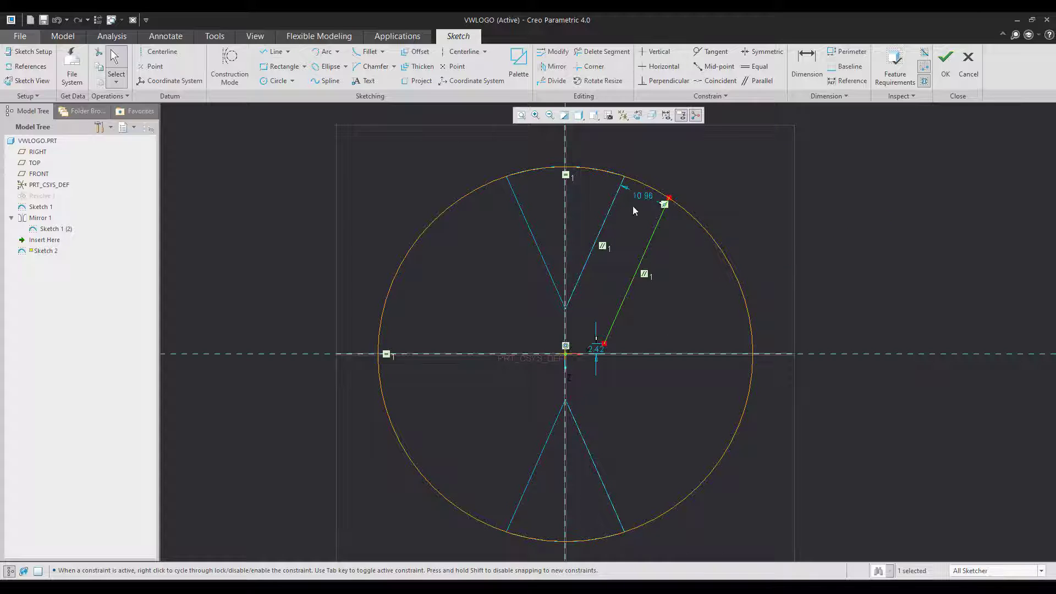
double_click(640, 195)
text(10)
key(Return)
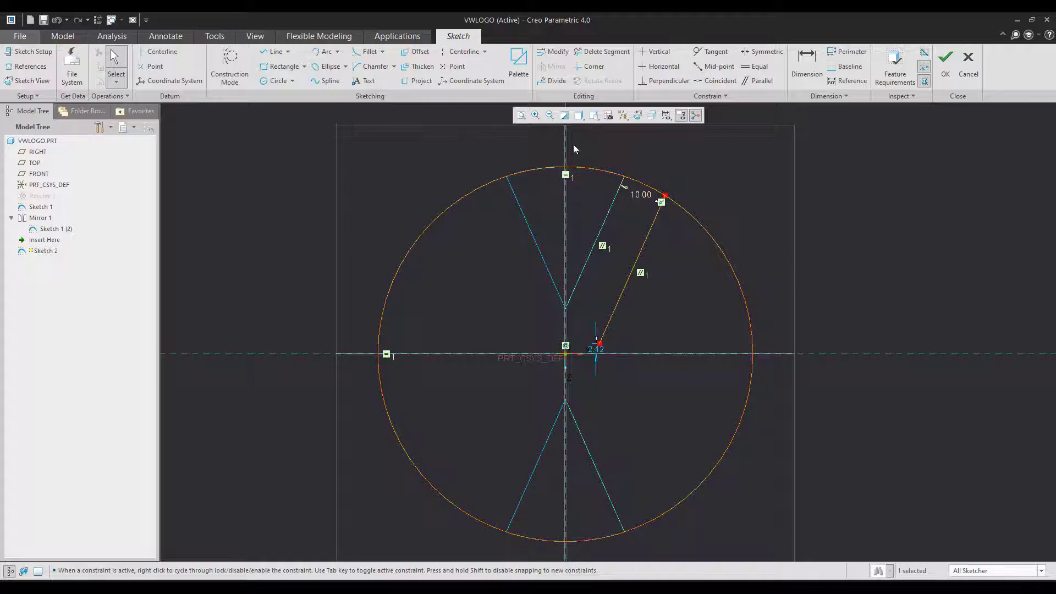
Step: Draw a parallel chord across the circle's right side and dimension its upper end 8 above the horizontal axis
click(271, 53)
click(751, 333)
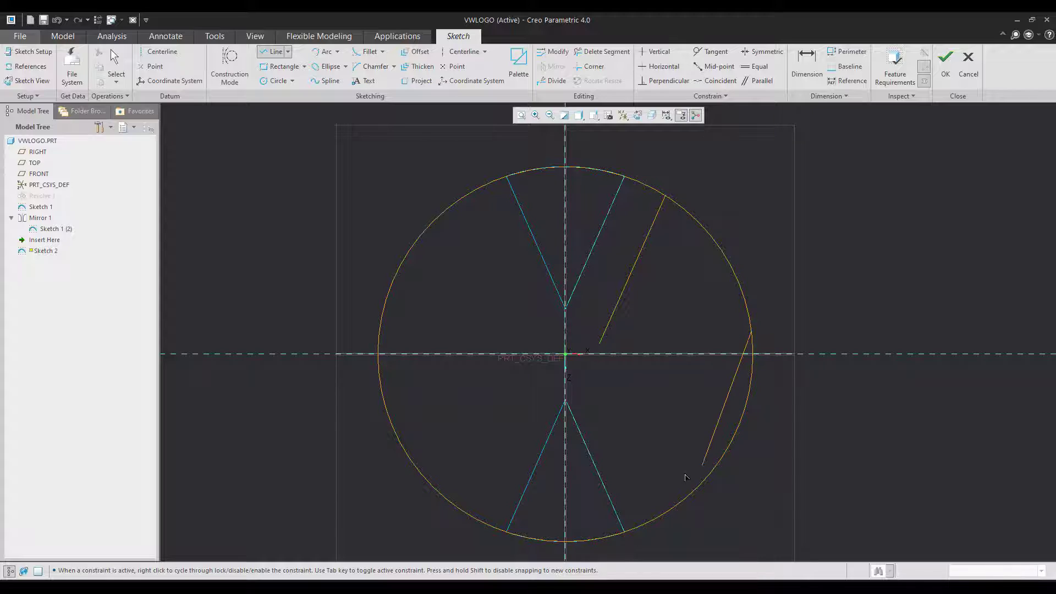
click(675, 498)
middle_click(804, 337)
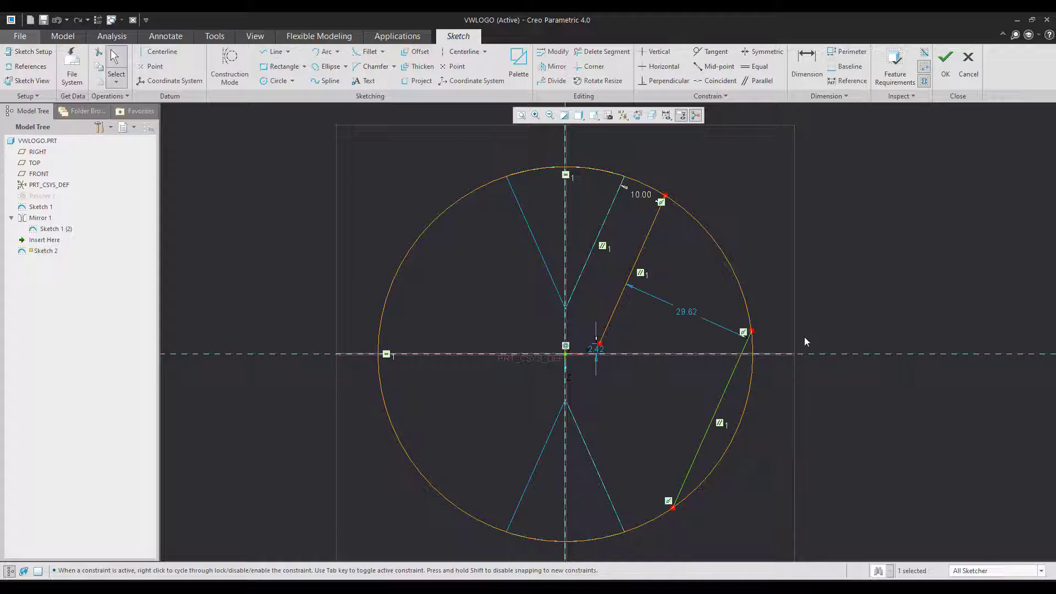
click(806, 62)
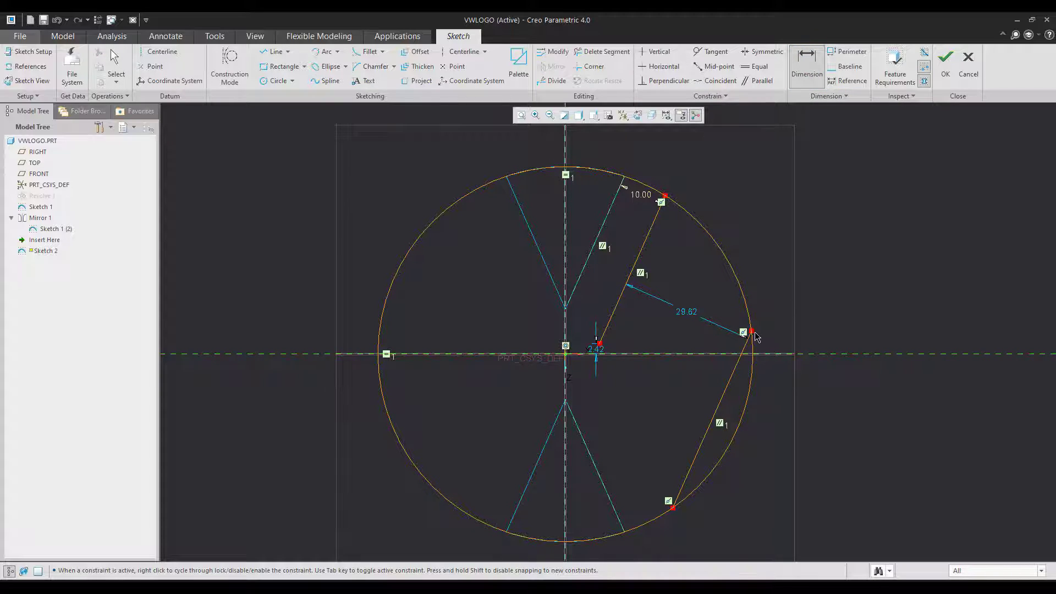
middle_click(785, 307)
text(8)
key(Return)
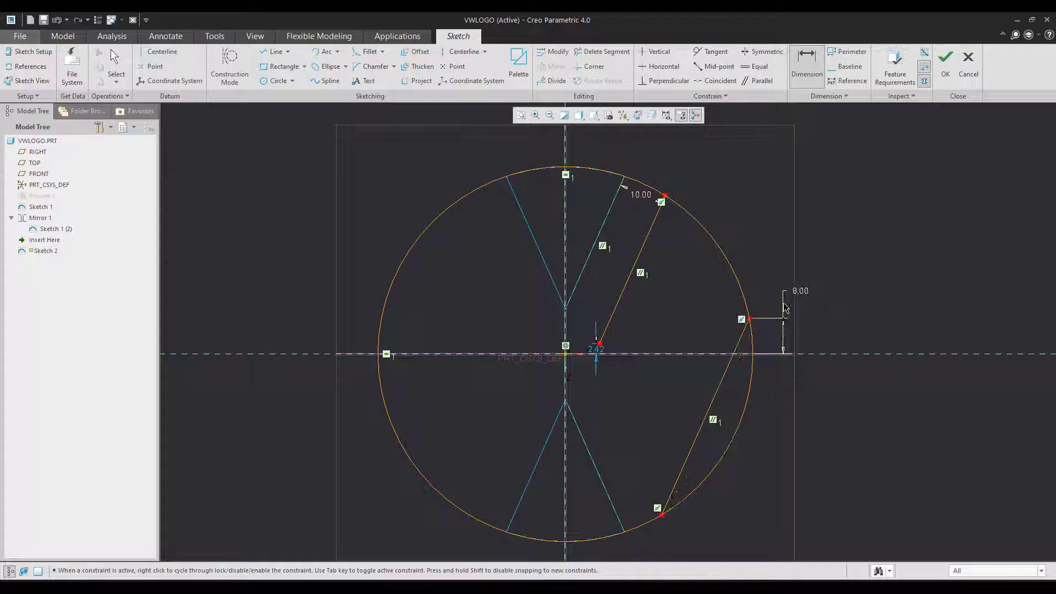
middle_click(774, 383)
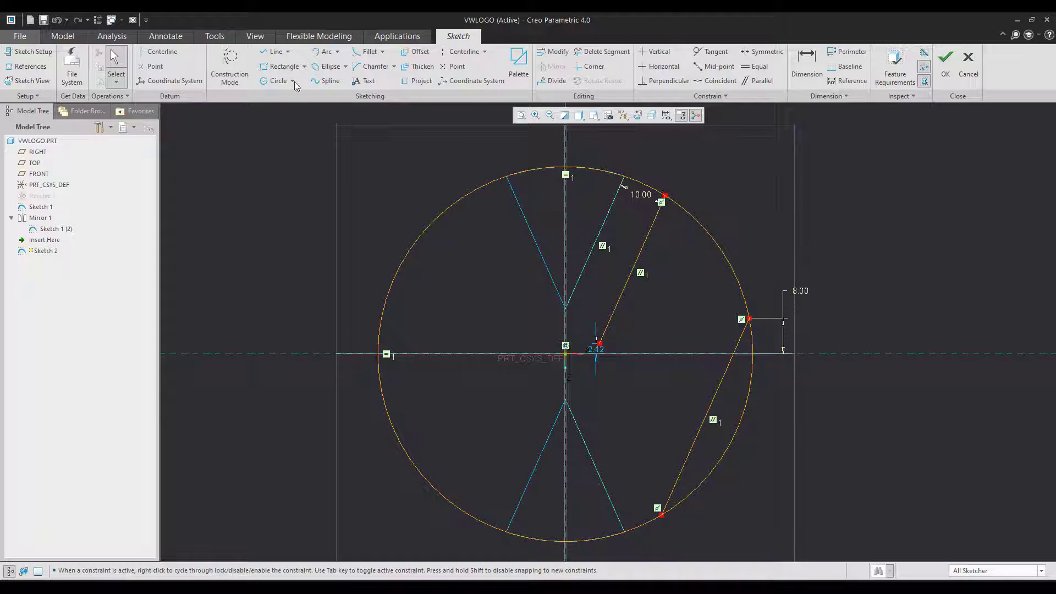
Step: Offset the lower wedge's right side outward by 10
click(416, 51)
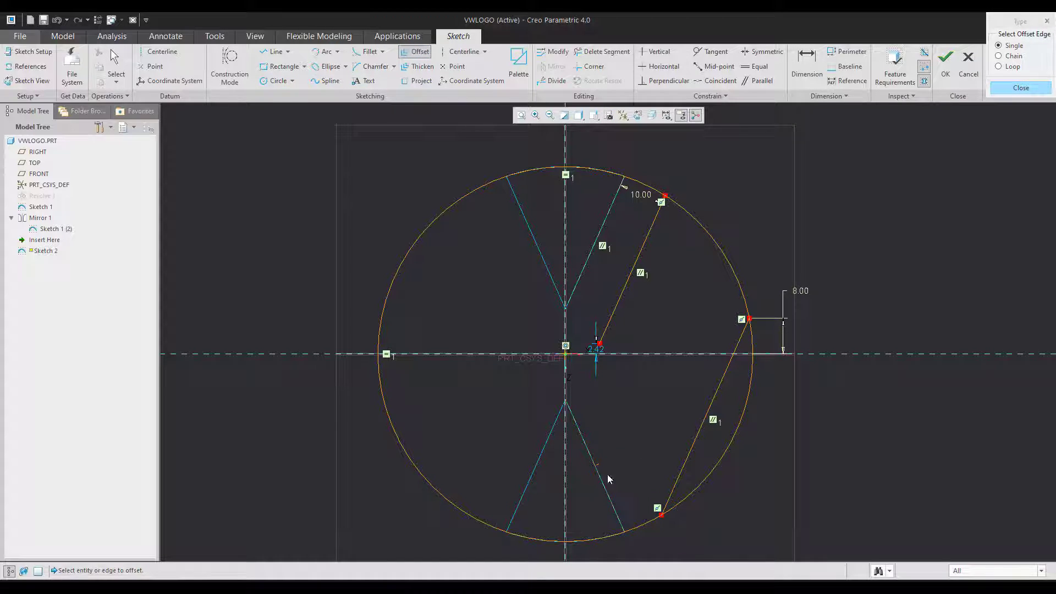
click(598, 467)
text(10)
key(Return)
middle_click(856, 440)
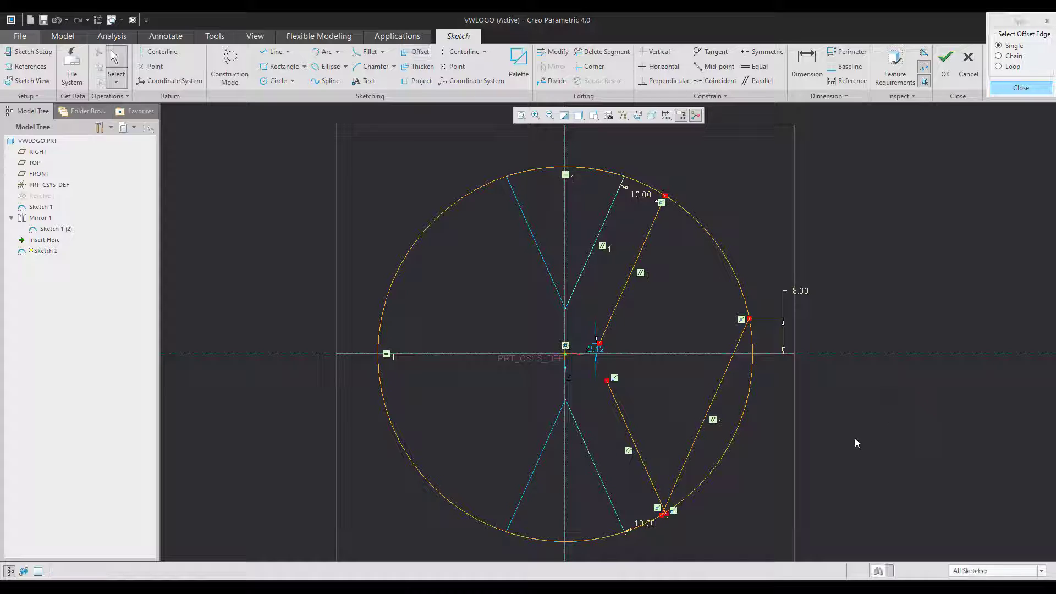
Step: Check the reference drawing, then draw another parallel line from the circle's upper right down to the 10 offset line
click(517, 588)
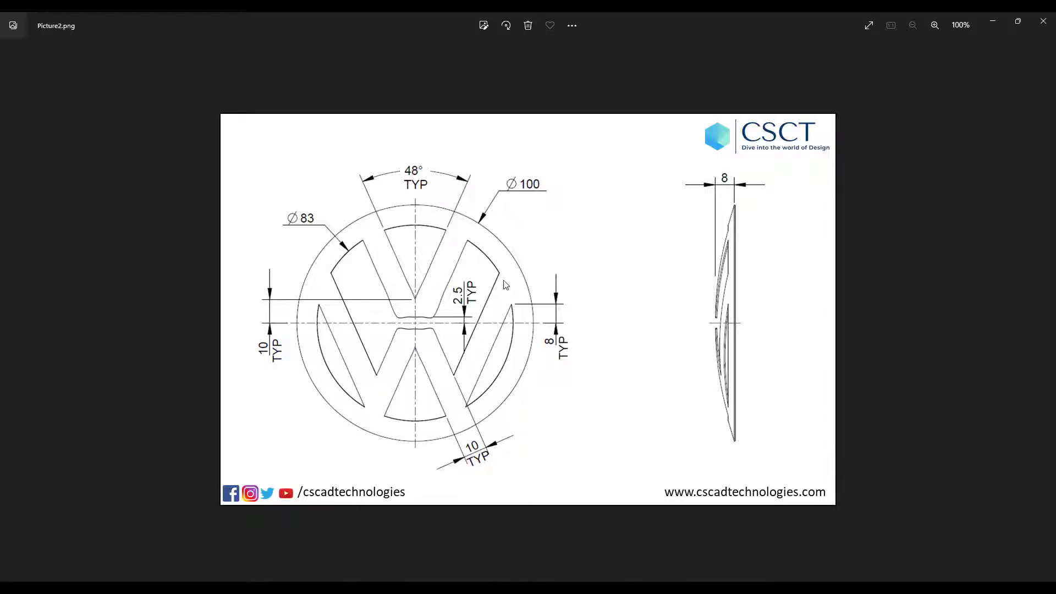
click(517, 588)
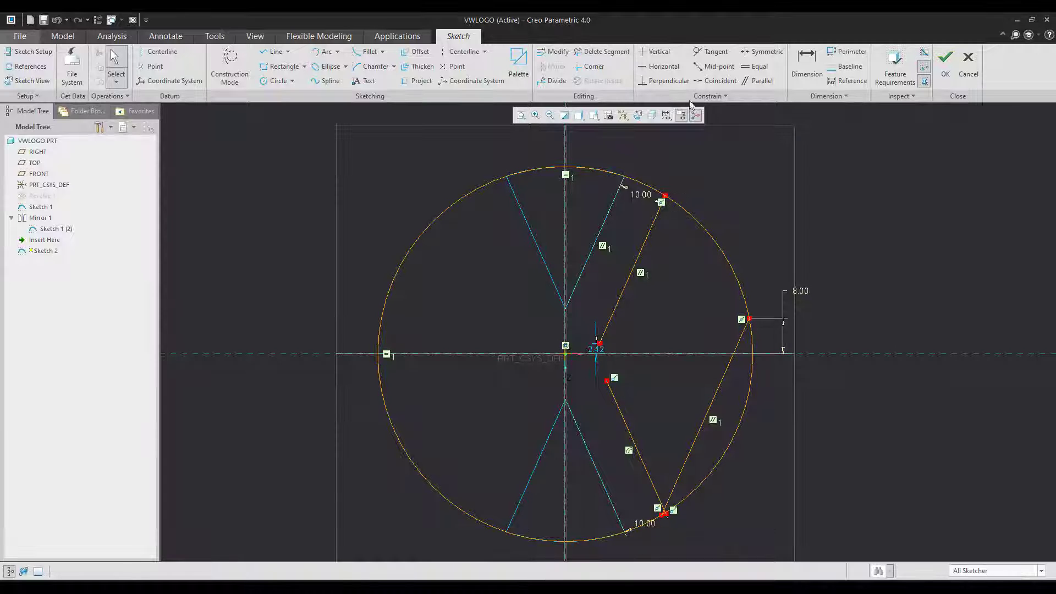
click(268, 52)
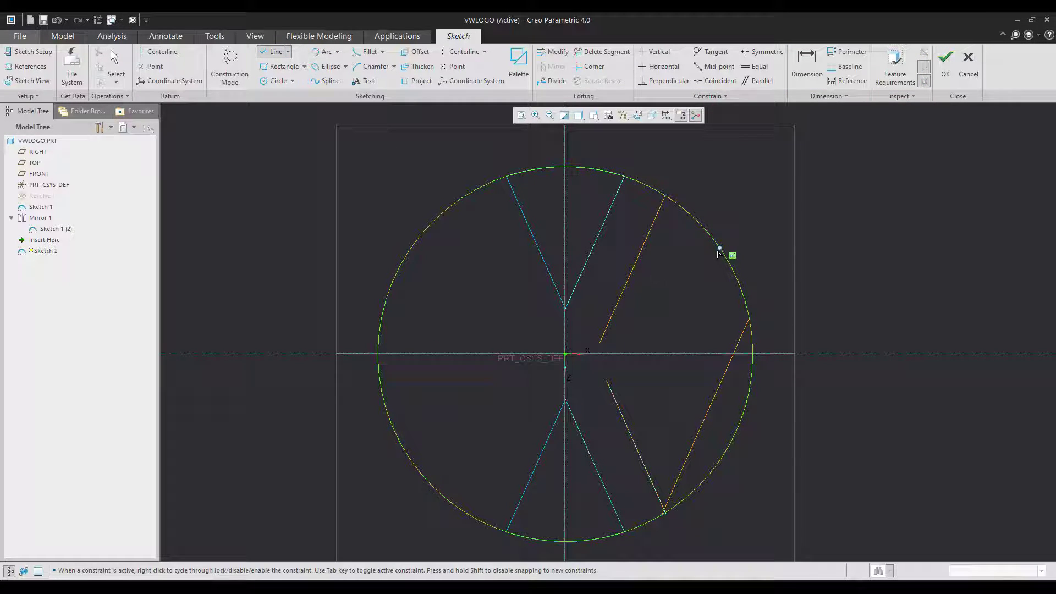
click(634, 439)
middle_click(817, 411)
middle_click(817, 412)
click(817, 411)
Step: Trim off the part of the lower wedge's offset line that extends below its junction with the inner parallel line
scroll(668, 522, down, 5)
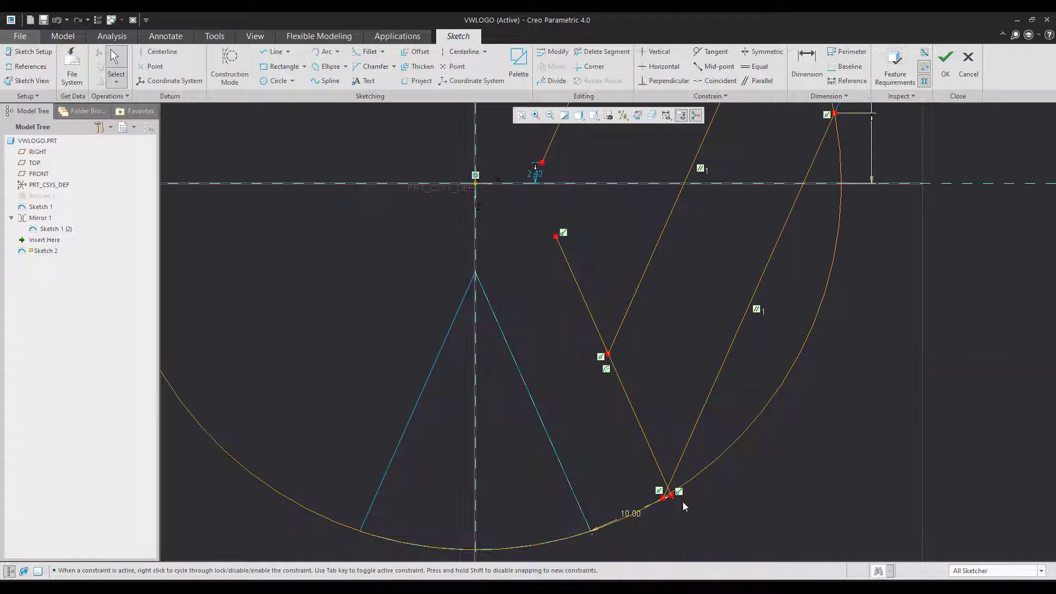
click(601, 51)
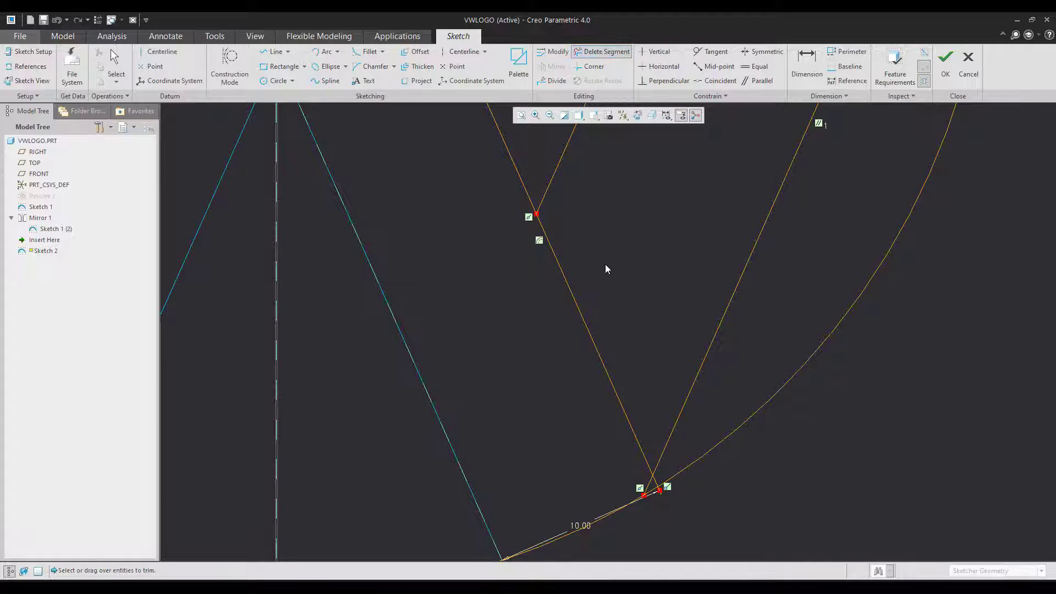
drag(605, 265, 574, 313)
scroll(617, 264, up, 3)
scroll(668, 406, down, 9)
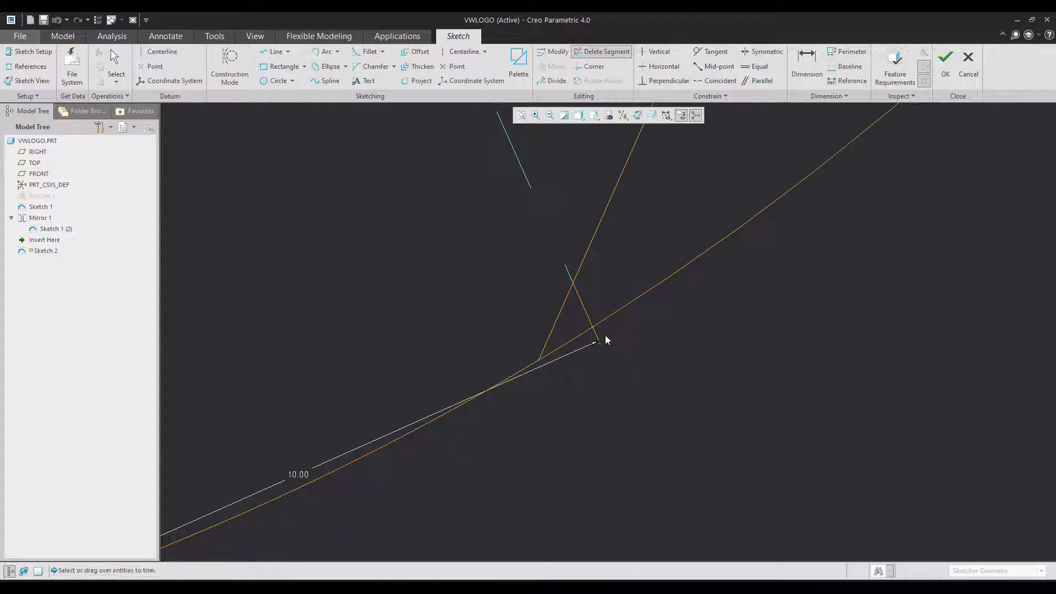
scroll(596, 308, up, 3)
click(584, 310)
scroll(646, 398, down, 3)
middle_click(646, 395)
scroll(646, 396, up, 8)
scroll(644, 391, up, 2)
scroll(653, 289, down, 2)
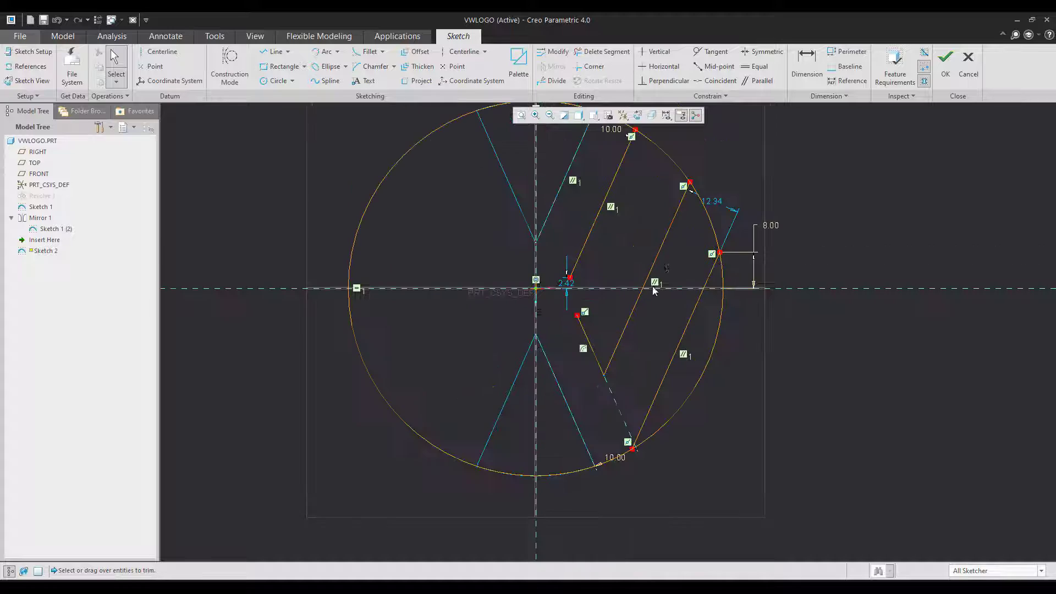
scroll(501, 151, down, 2)
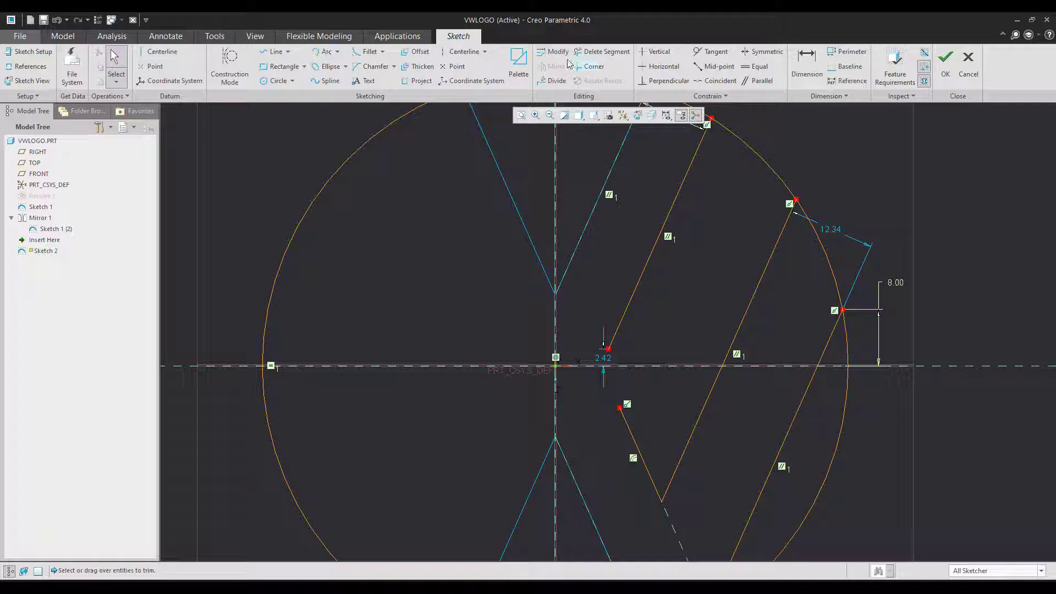
Step: Add a vertical centerline on the vertical axis and draw a horizontal line across it from the upper parallel line's inner end
click(472, 52)
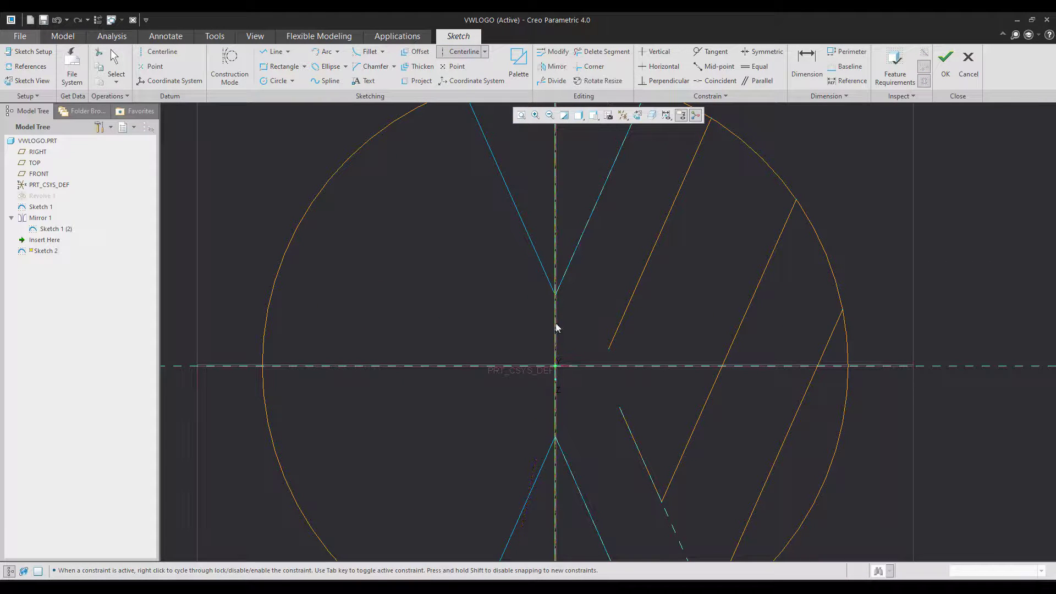
middle_click(564, 347)
click(273, 51)
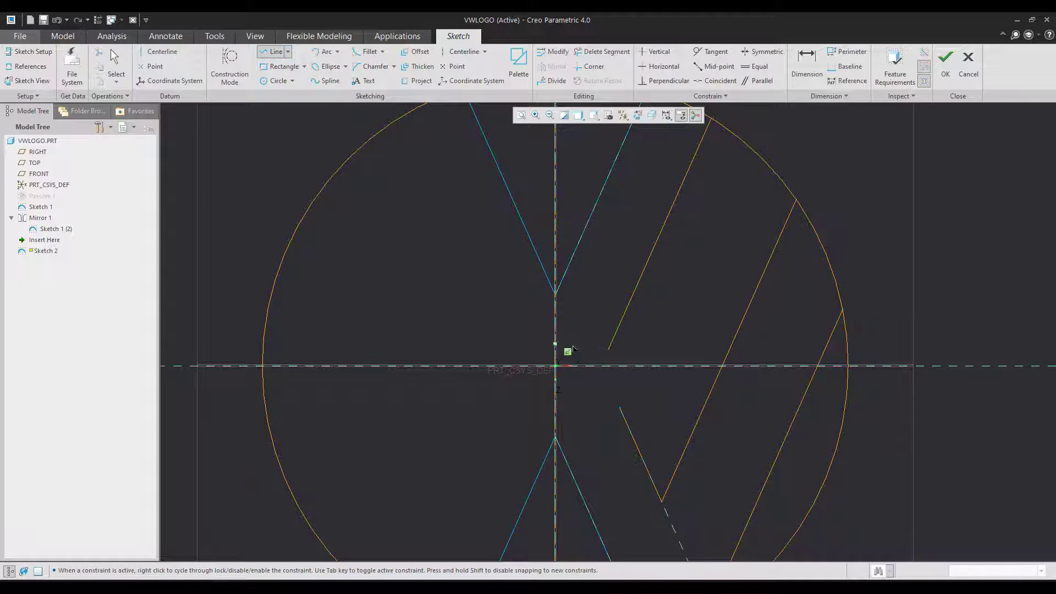
click(609, 347)
click(486, 347)
middle_click(618, 391)
Step: Set the horizontal line's height above the horizontal axis to 2.5
double_click(603, 359)
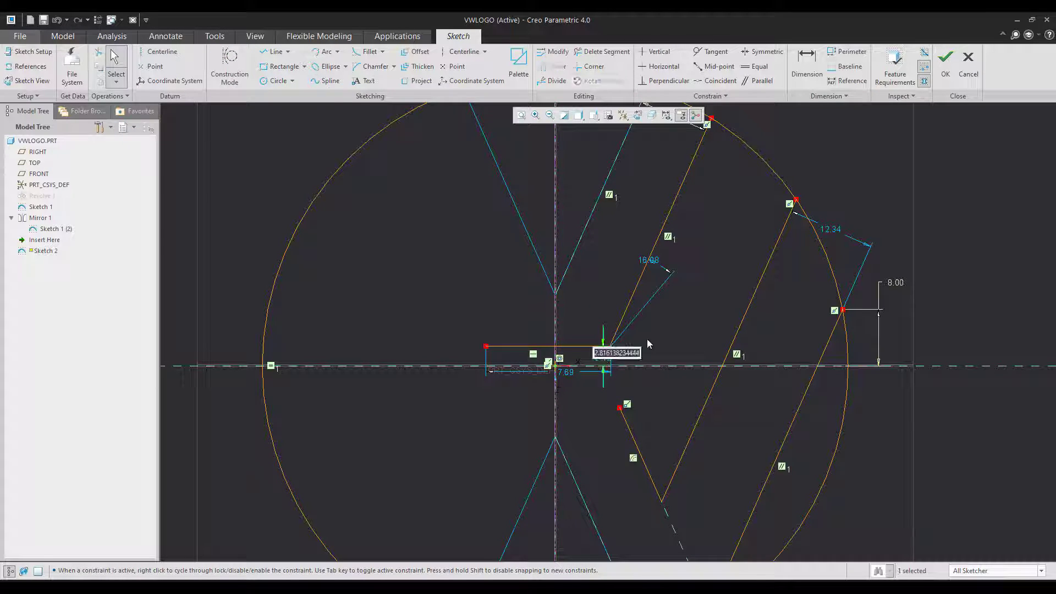
text(2.5)
key(Return)
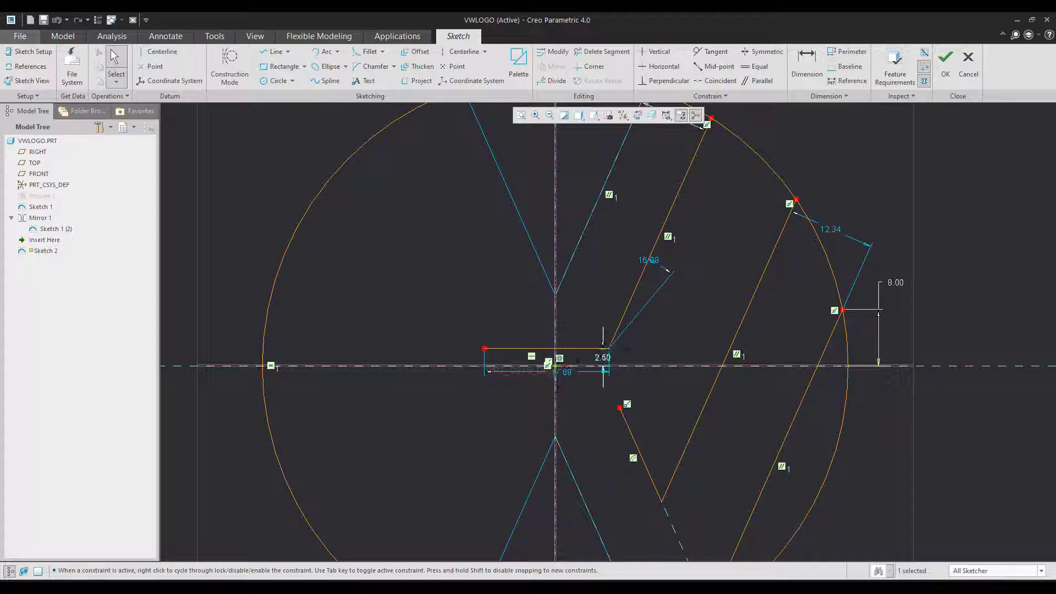
drag(654, 265, 605, 317)
scroll(612, 376, down, 5)
scroll(594, 300, up, 4)
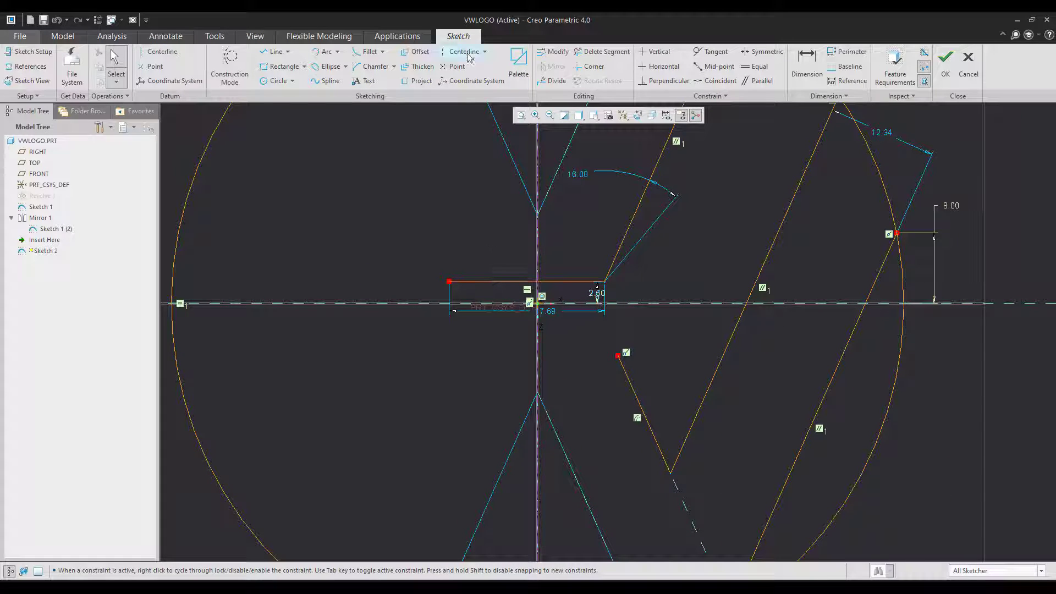
Step: Mirror the short horizontal line to below the horizontal axis about a horizontal centerline
click(585, 280)
click(555, 68)
click(655, 303)
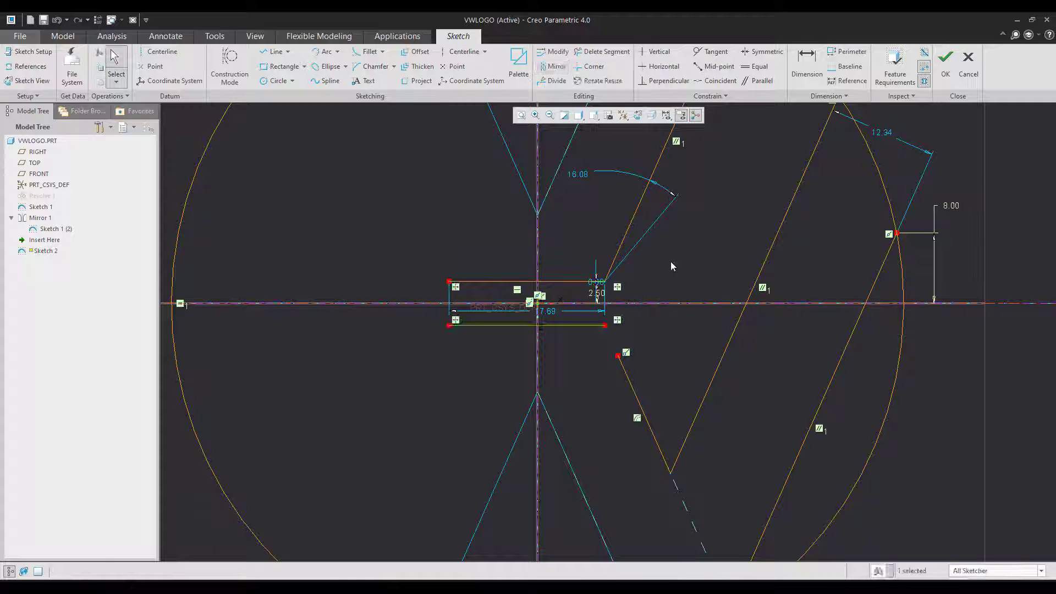
click(671, 262)
Step: Join the mirrored horizontal line and the lower wedge's offset line into a corner
click(580, 333)
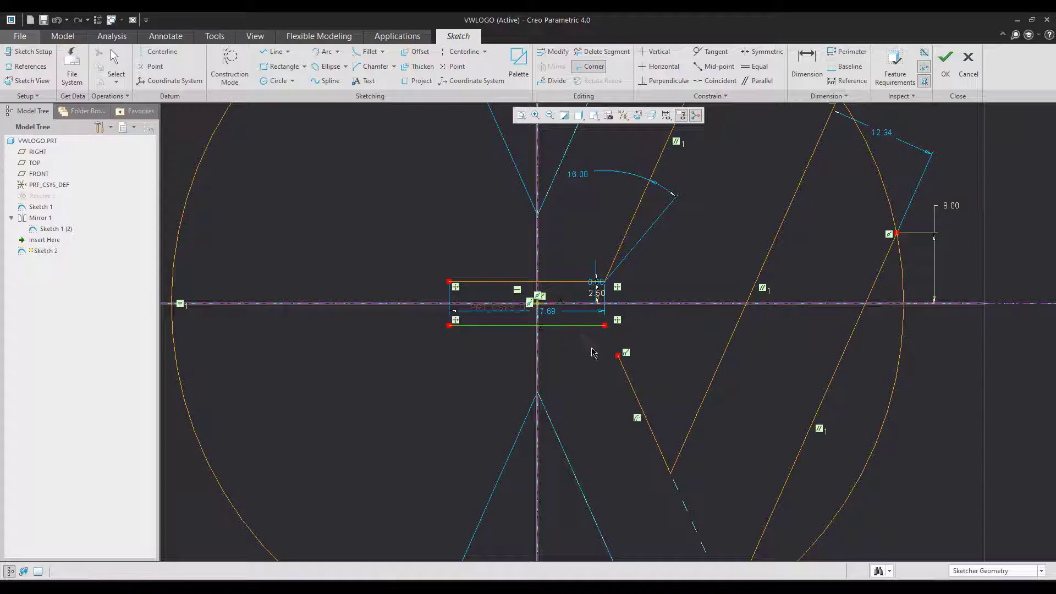
click(628, 372)
middle_click(668, 360)
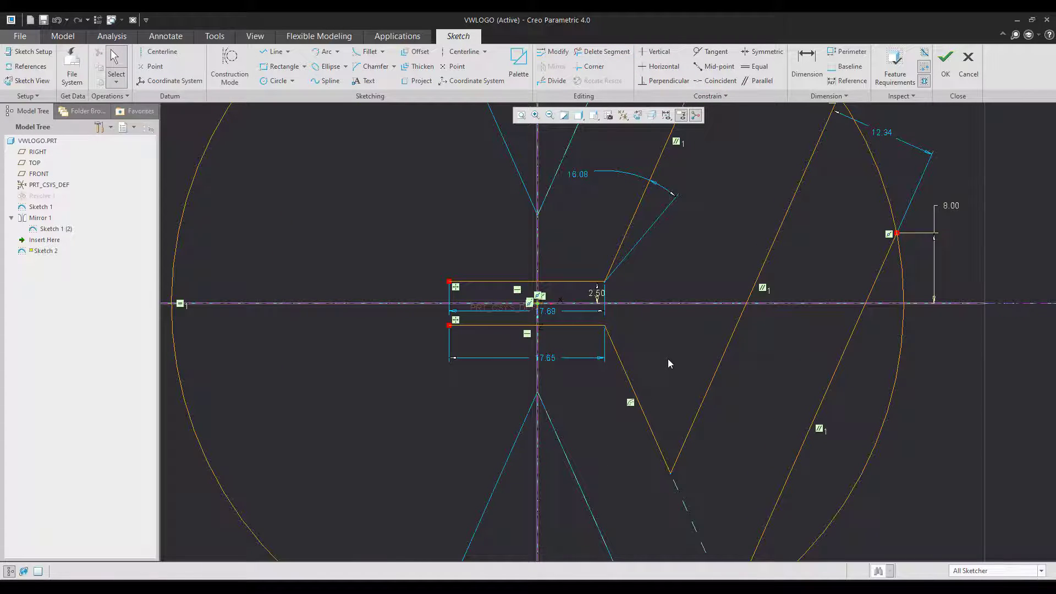
Step: Mirror the slanted opening lines on the circle's right side to the left about the vertical centerline
click(633, 224)
scroll(624, 255, up, 2)
ctrl+click(676, 302)
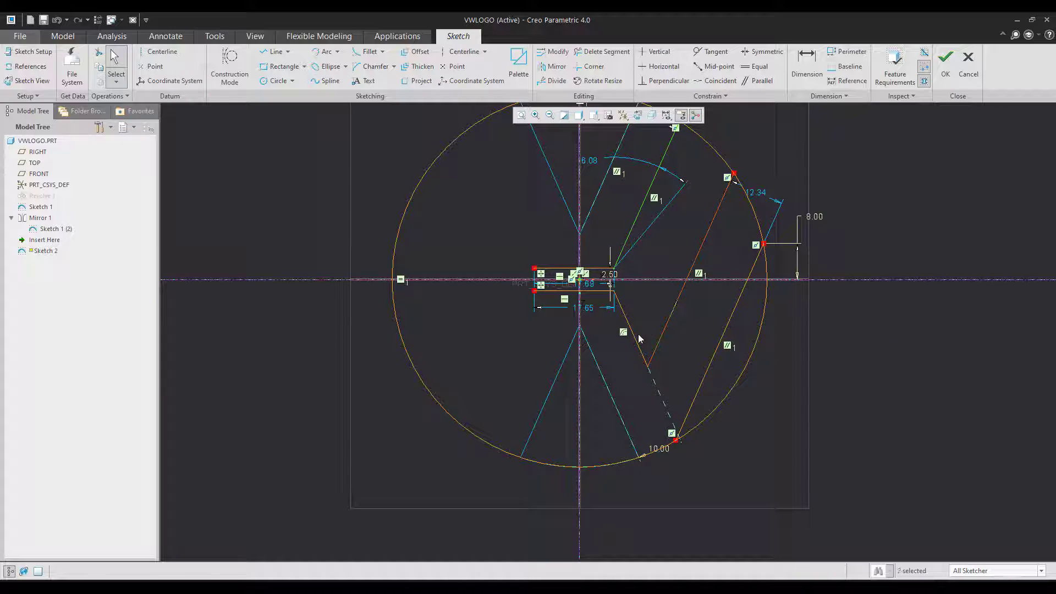
click(552, 66)
click(579, 168)
click(921, 344)
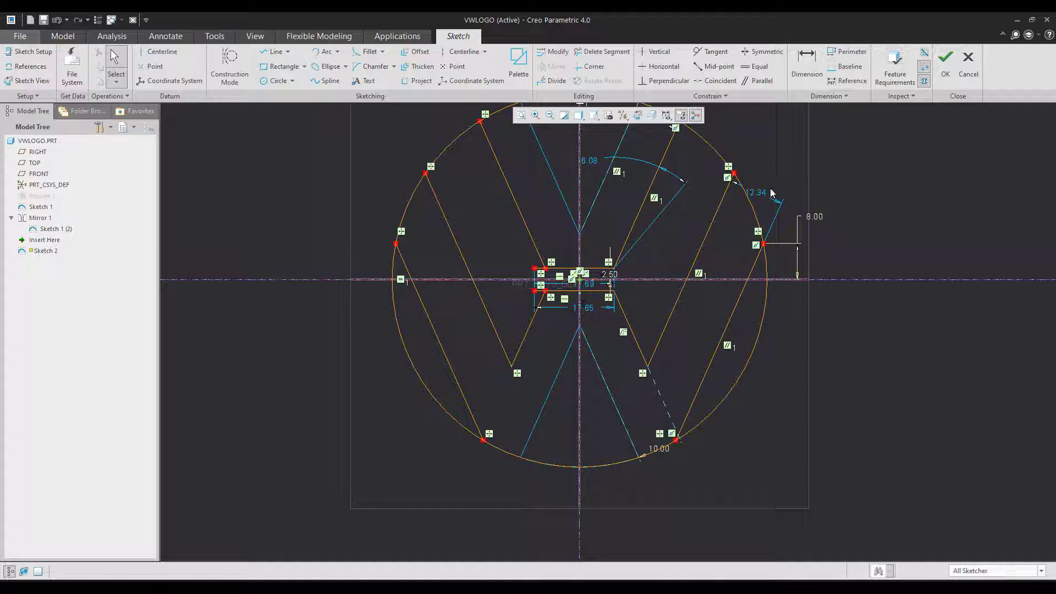
Step: Set the spacing between the two outer parallel lines on the right side to 10
double_click(756, 192)
text(10)
key(Return)
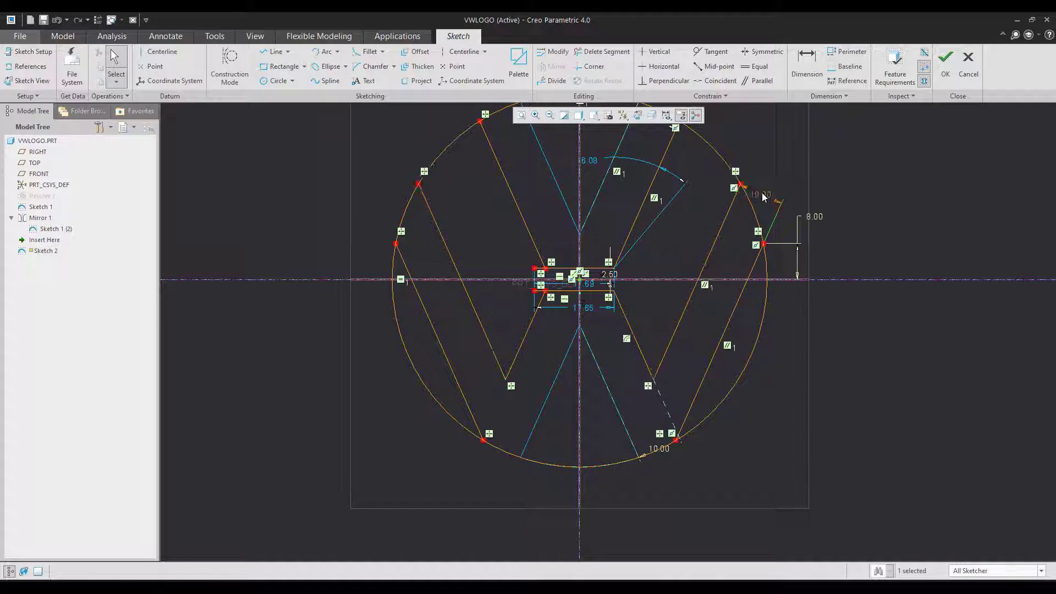
Step: Try to dimension the lower horizontal line's distance from the horizontal axis
scroll(586, 305, up, 3)
scroll(665, 254, up, 2)
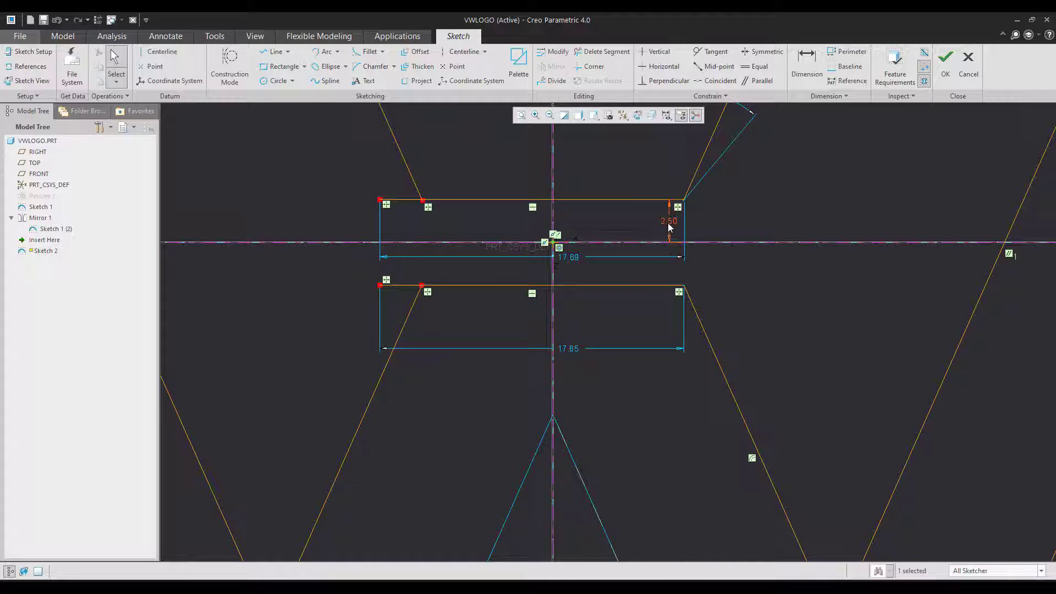
drag(670, 227, 718, 210)
click(806, 63)
click(671, 242)
click(675, 285)
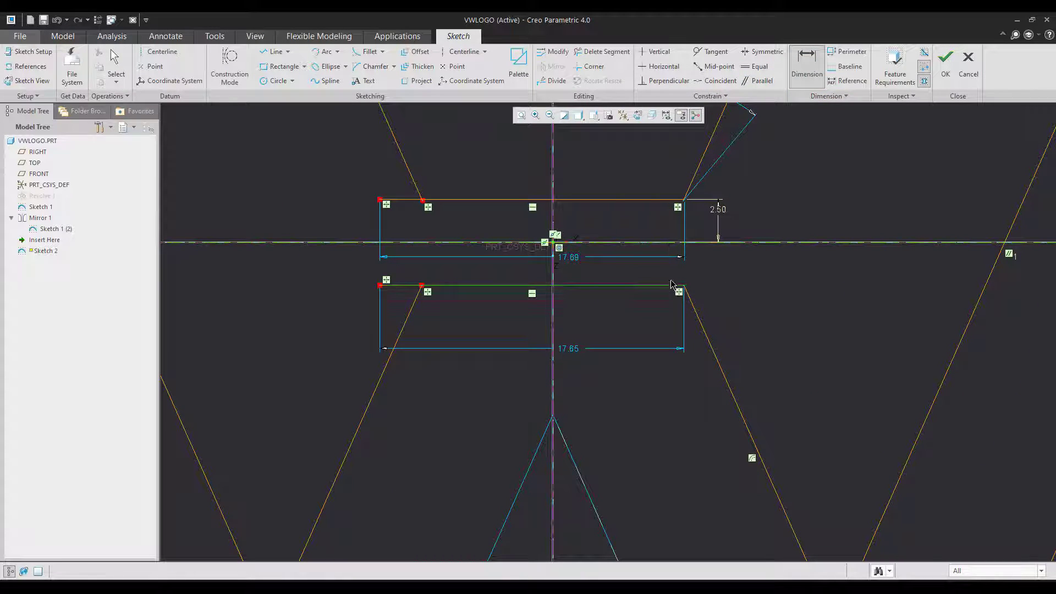
middle_click(725, 273)
click(911, 142)
scroll(434, 316, down, 1)
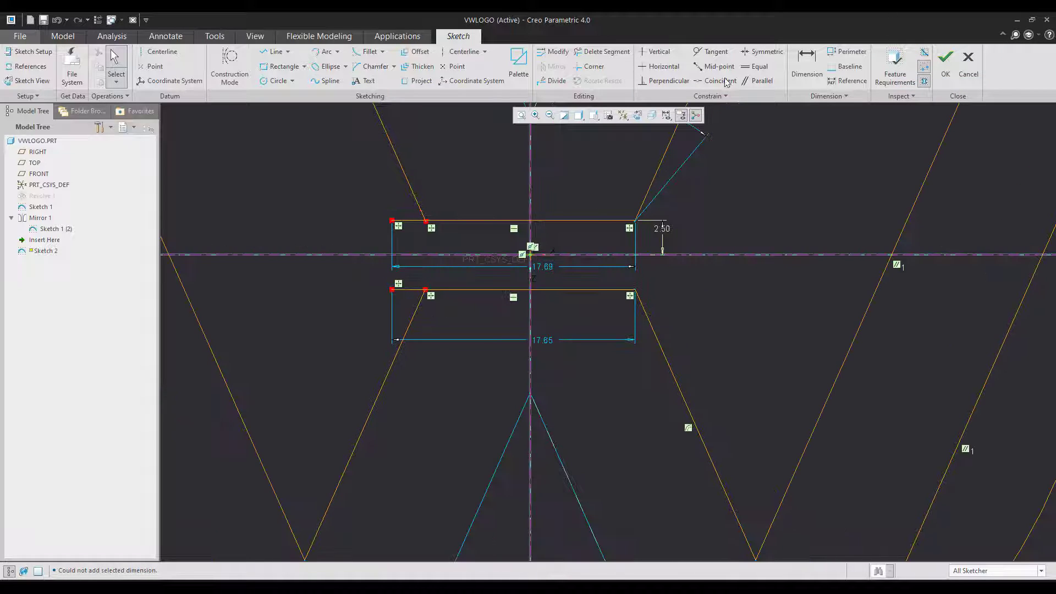
Step: Trim the ends of both short horizontal lines that overshoot the mirrored slanted lines on the left
click(603, 55)
drag(396, 295, 393, 297)
scroll(358, 295, up, 1)
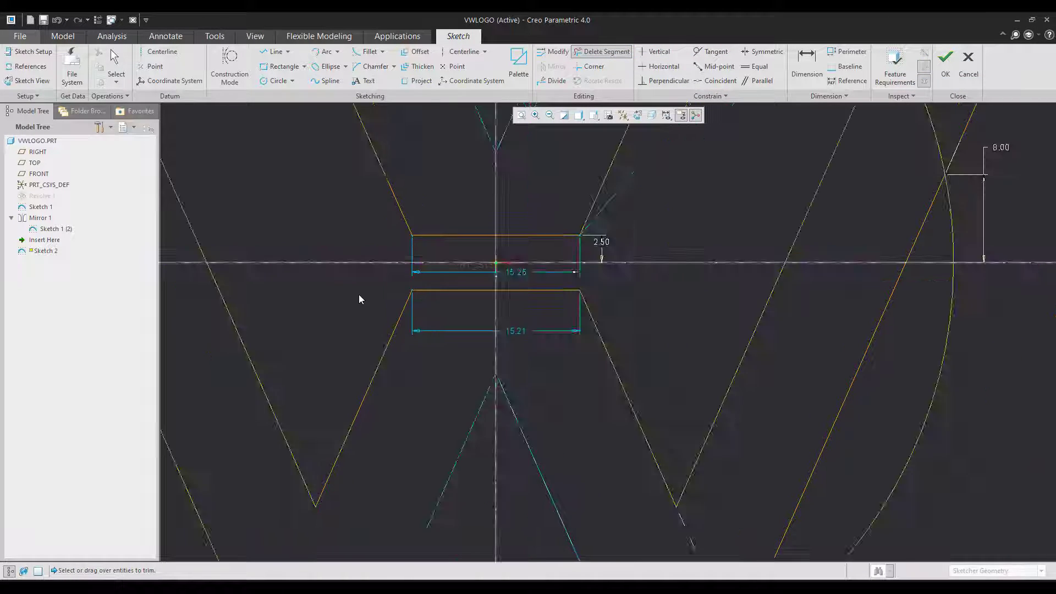
scroll(359, 294, down, 1)
middle_click(476, 335)
scroll(476, 335, up, 3)
scroll(476, 227, up, 2)
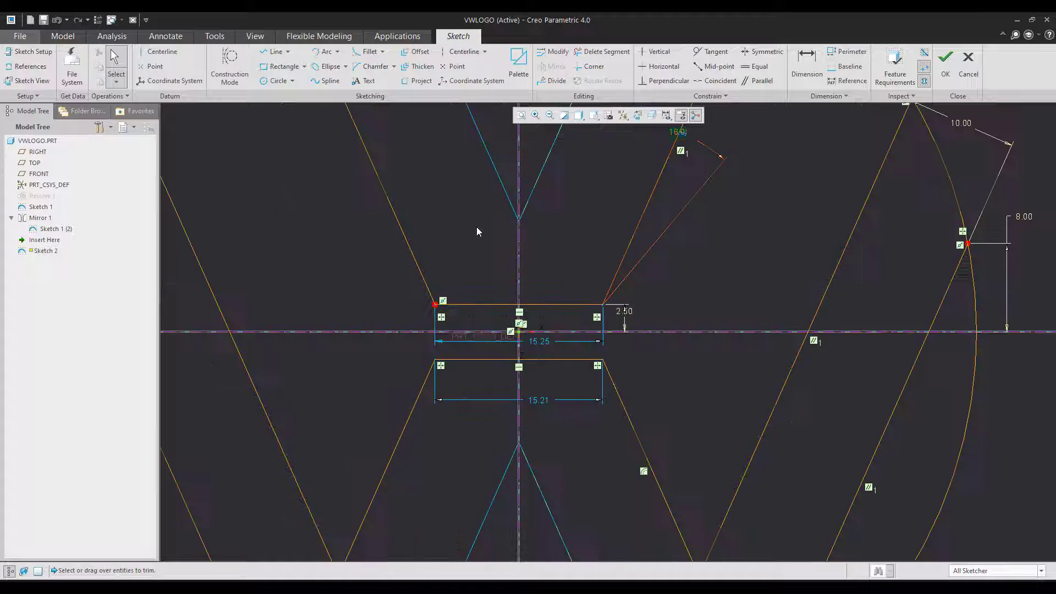
Step: Join the upper horizontal line and the upper left slanted line into a corner
click(590, 66)
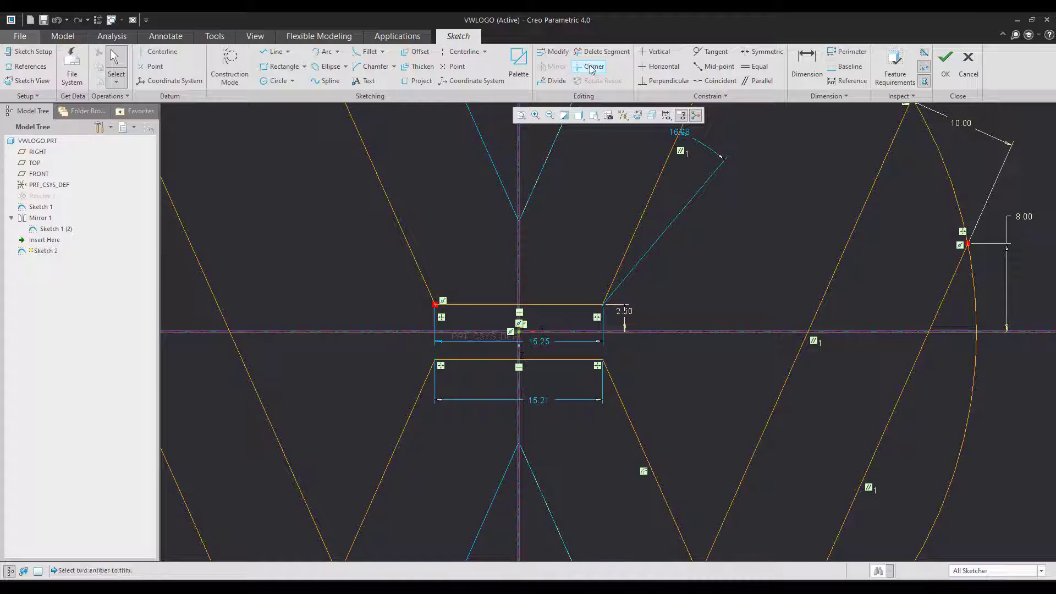
click(428, 284)
click(477, 302)
middle_click(477, 299)
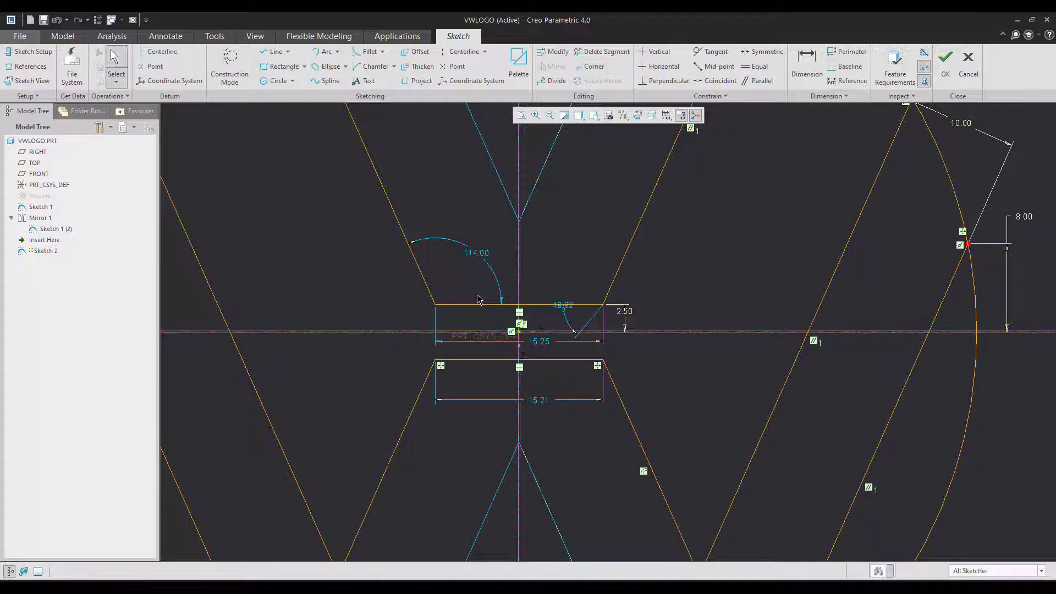
Step: Constrain the upper left slanted line parallel to the upper wedge's left side
scroll(497, 314, up, 5)
scroll(567, 221, down, 1)
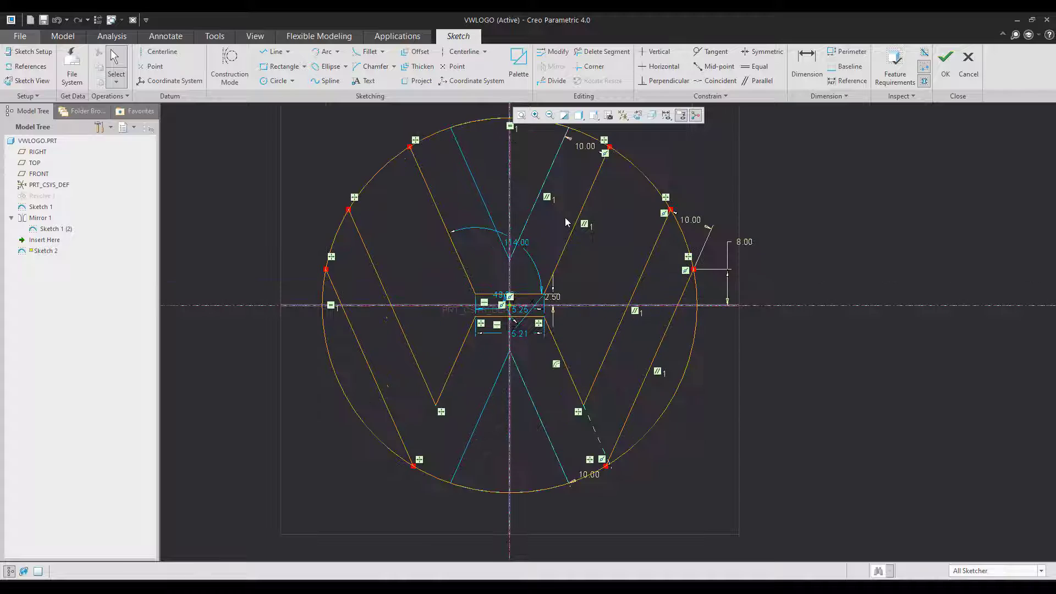
click(748, 83)
click(456, 248)
click(494, 225)
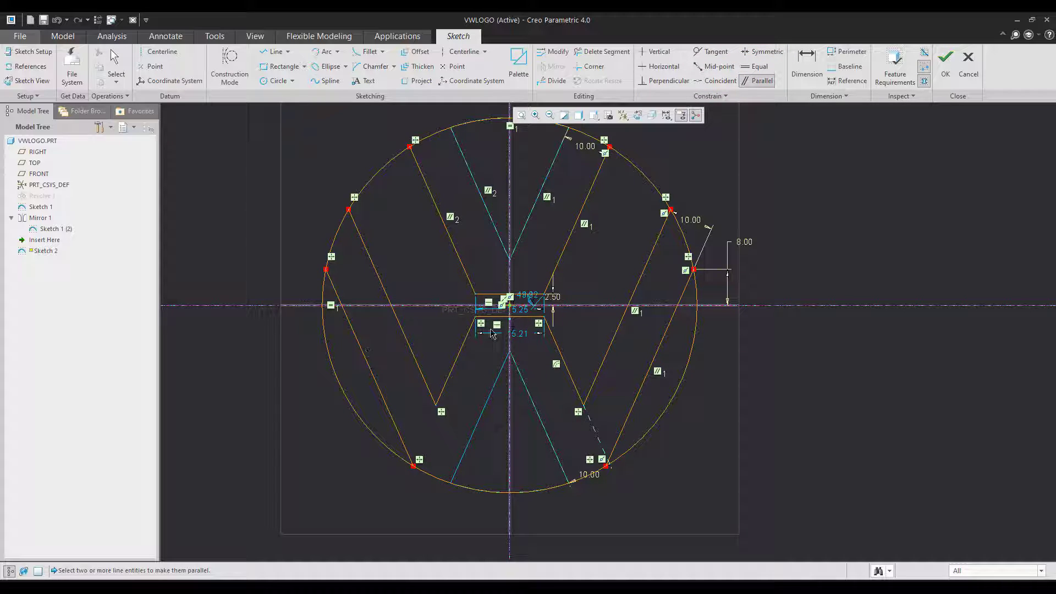
scroll(509, 358, down, 2)
middle_click(561, 384)
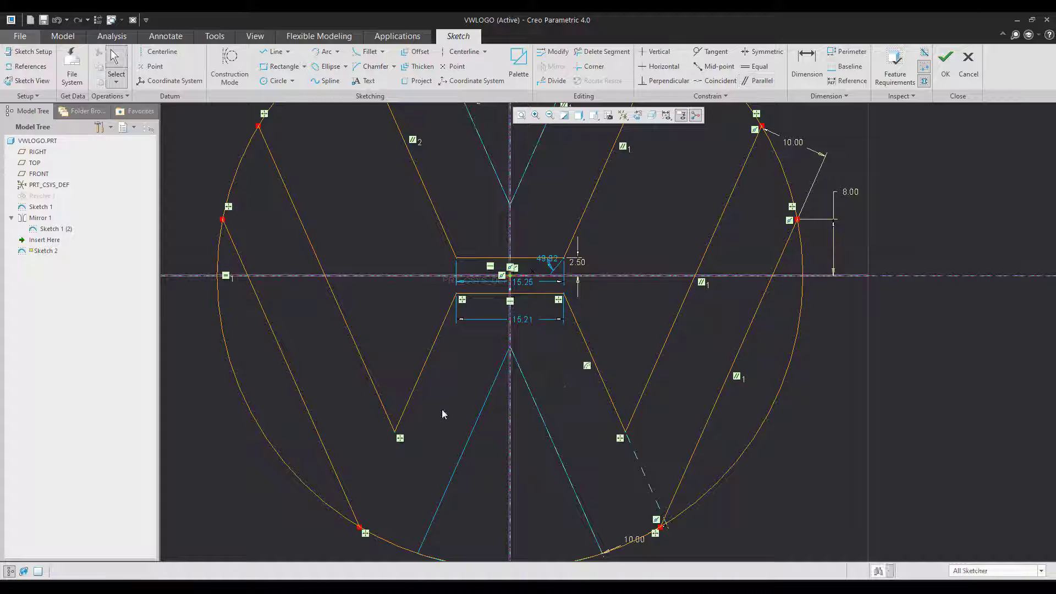
Step: Trim away the circle's arcs over both wedges and in the gaps between the logo openings
scroll(443, 408, up, 1)
scroll(443, 413, up, 1)
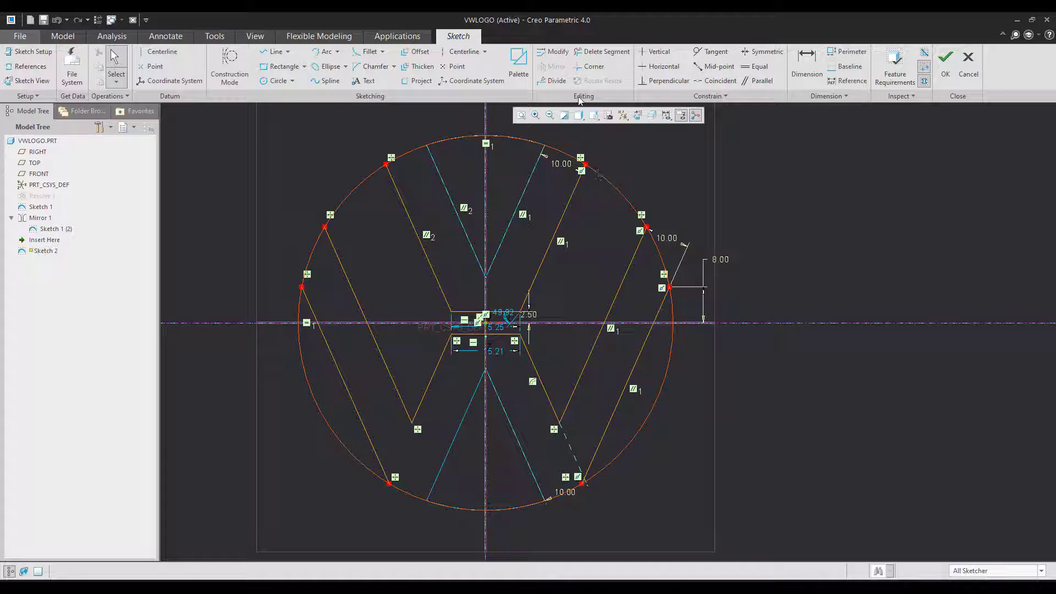
click(603, 51)
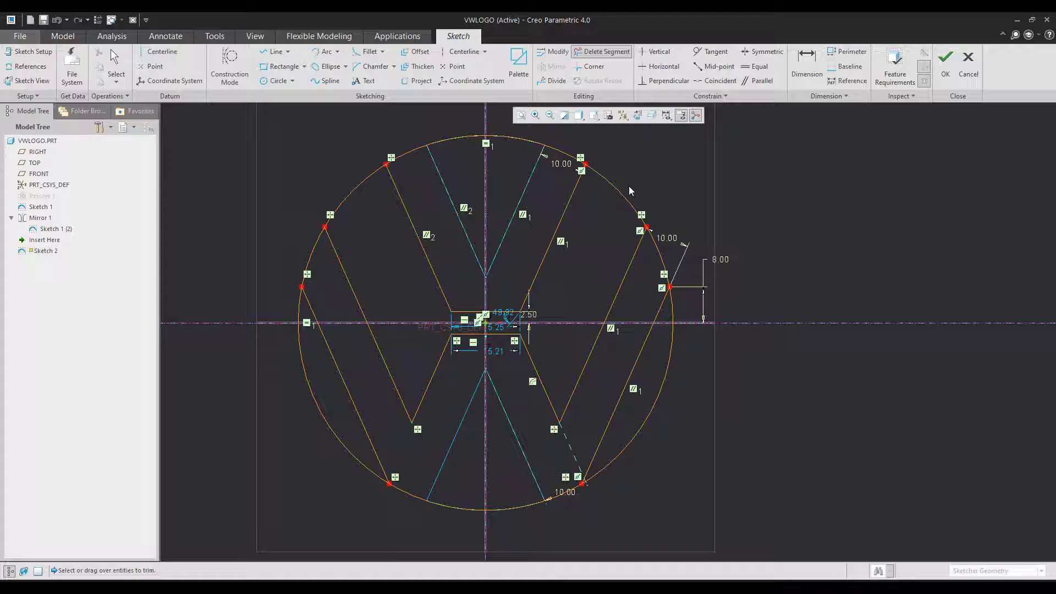
click(559, 153)
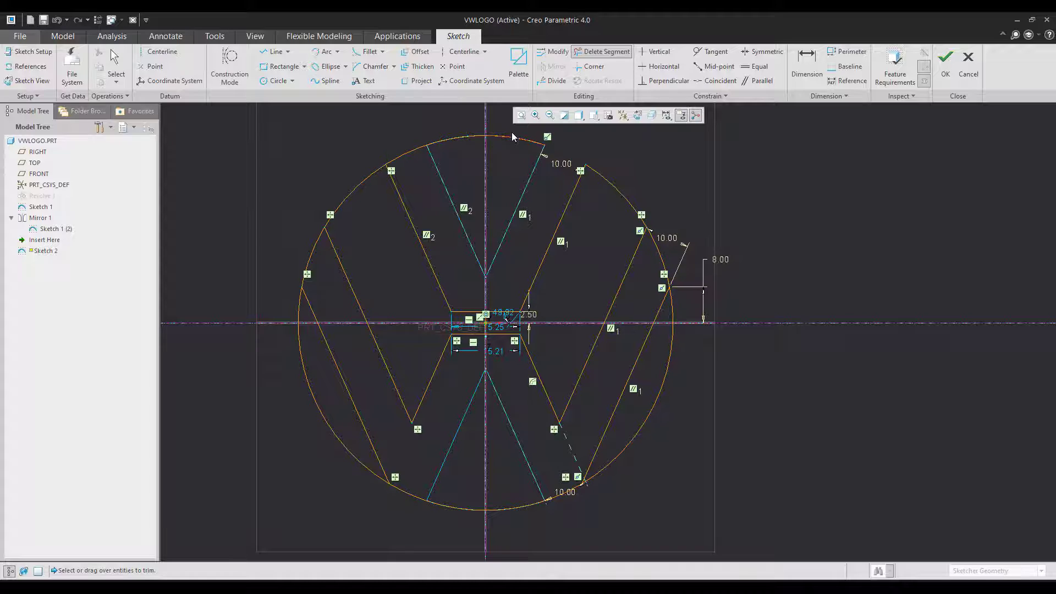
click(514, 139)
click(433, 142)
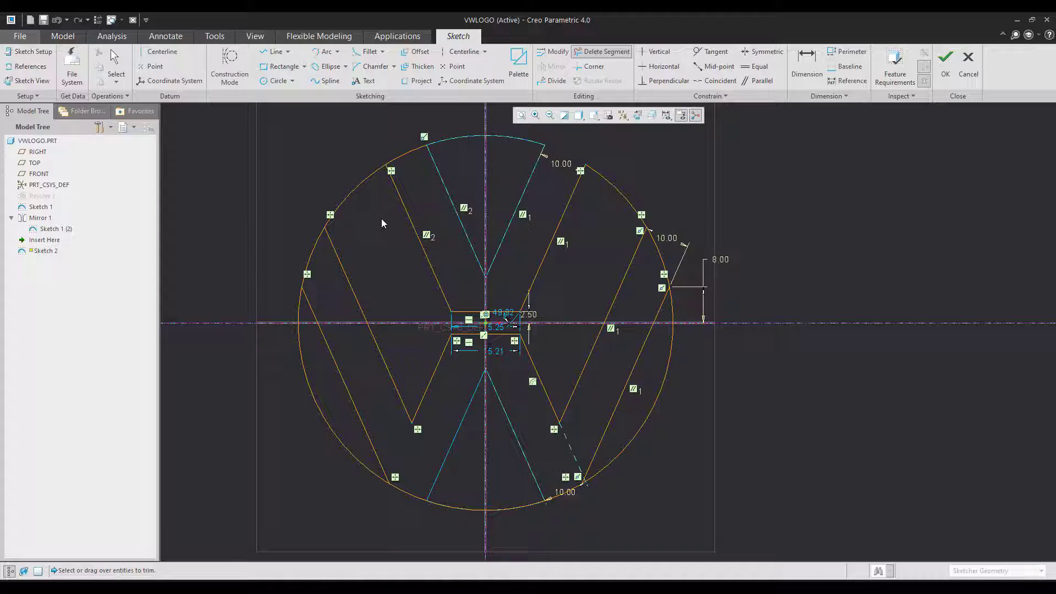
click(407, 153)
click(315, 244)
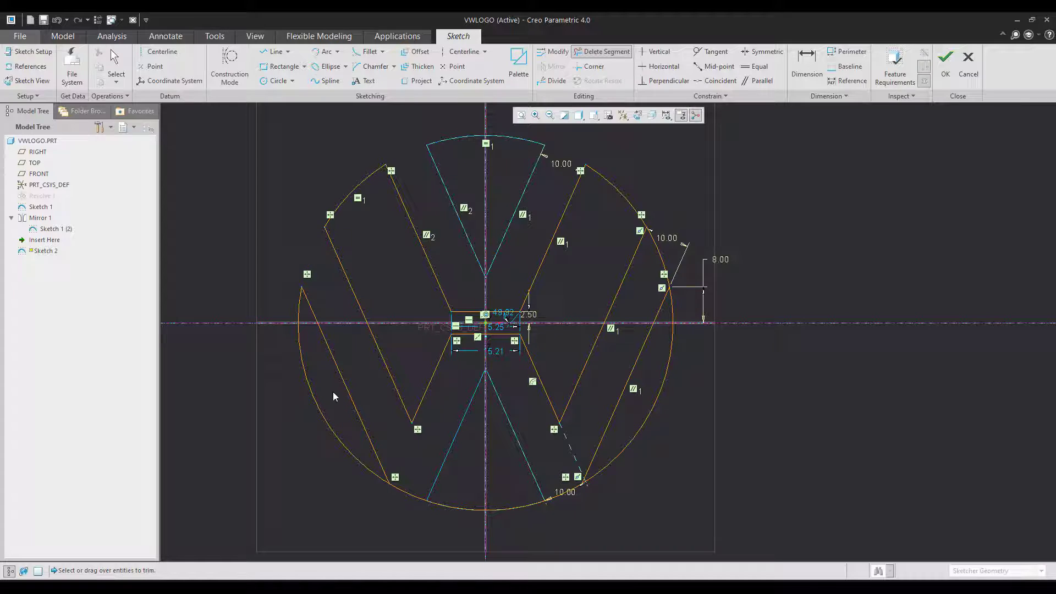
click(405, 489)
click(510, 506)
click(558, 493)
scroll(663, 257, up, 2)
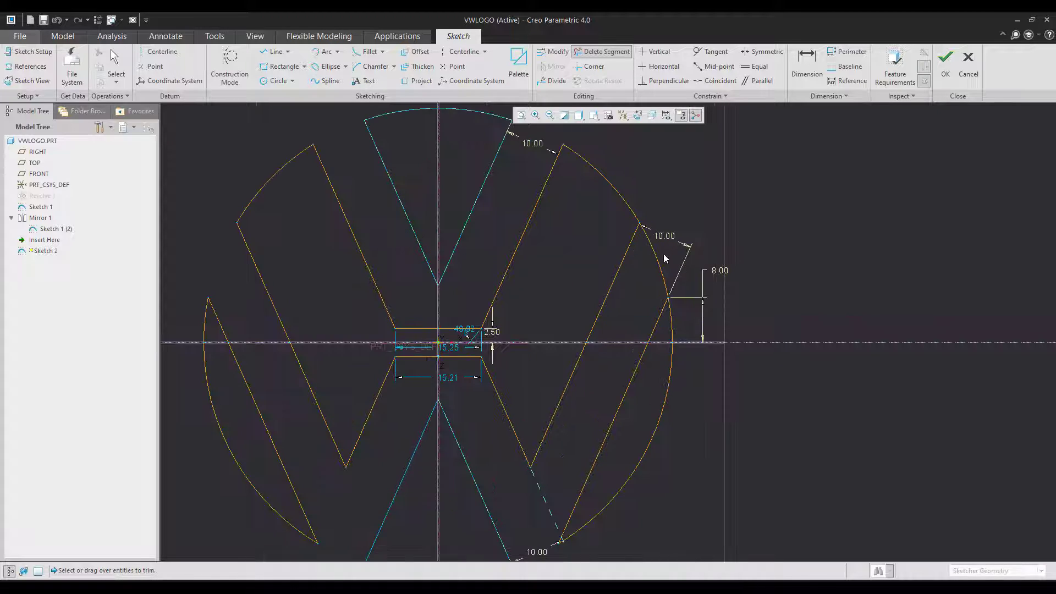
scroll(665, 254, down, 3)
scroll(727, 276, up, 3)
middle_click(676, 266)
scroll(668, 274, down, 1)
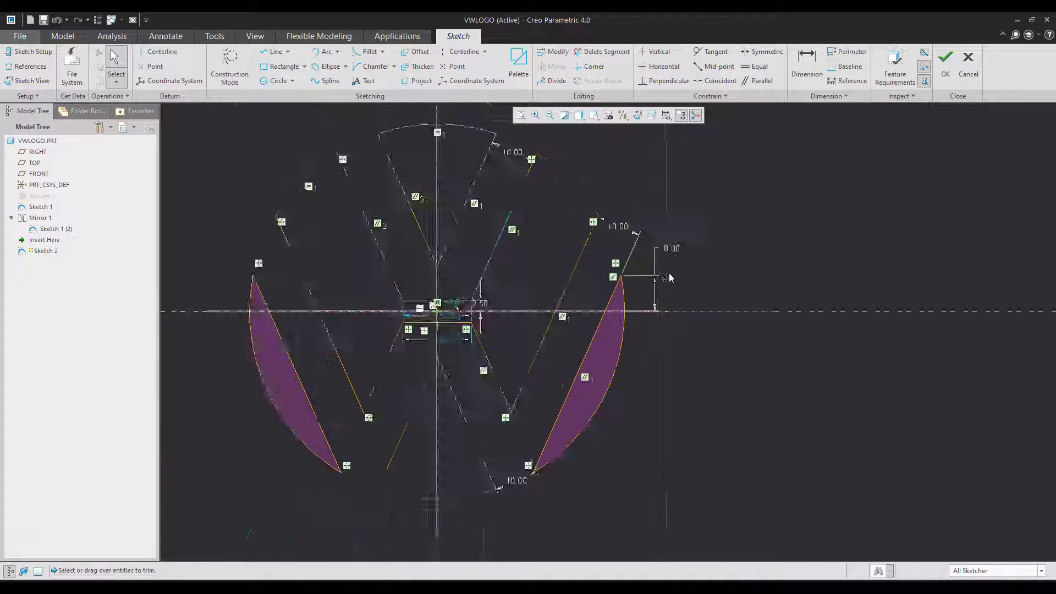
scroll(657, 300, up, 1)
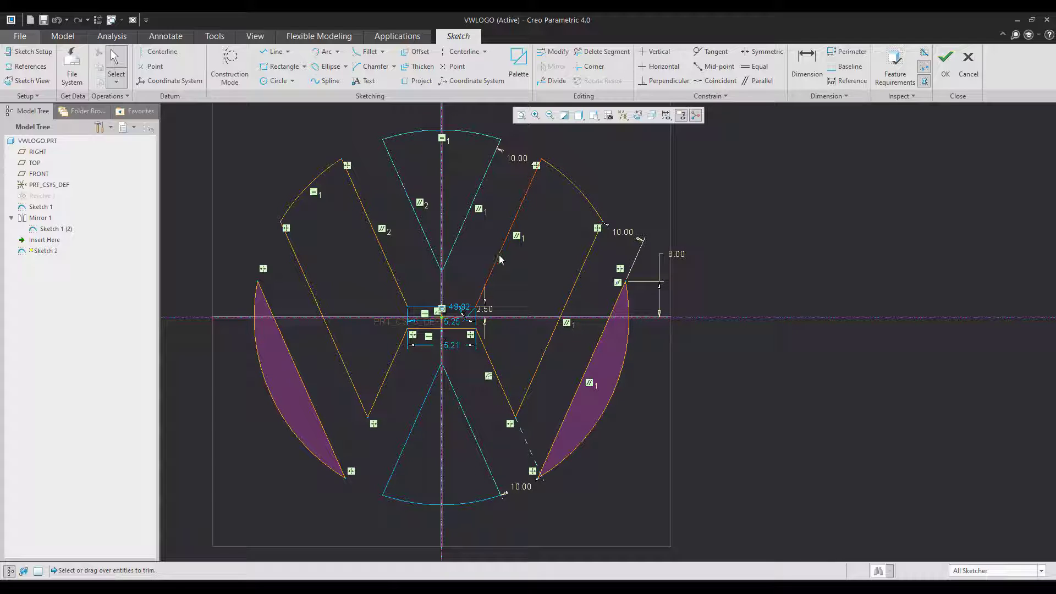
middle_drag(513, 272, 500, 241)
click(651, 115)
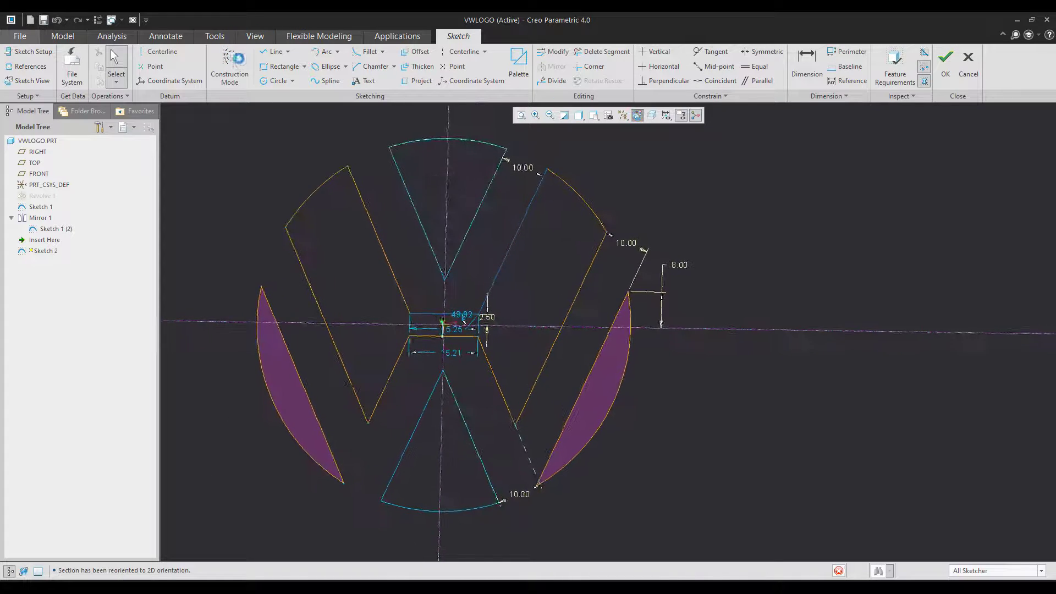
Step: Join the upper short horizontal line and the upper right slanted line into a corner
key(l)
middle_click(544, 190)
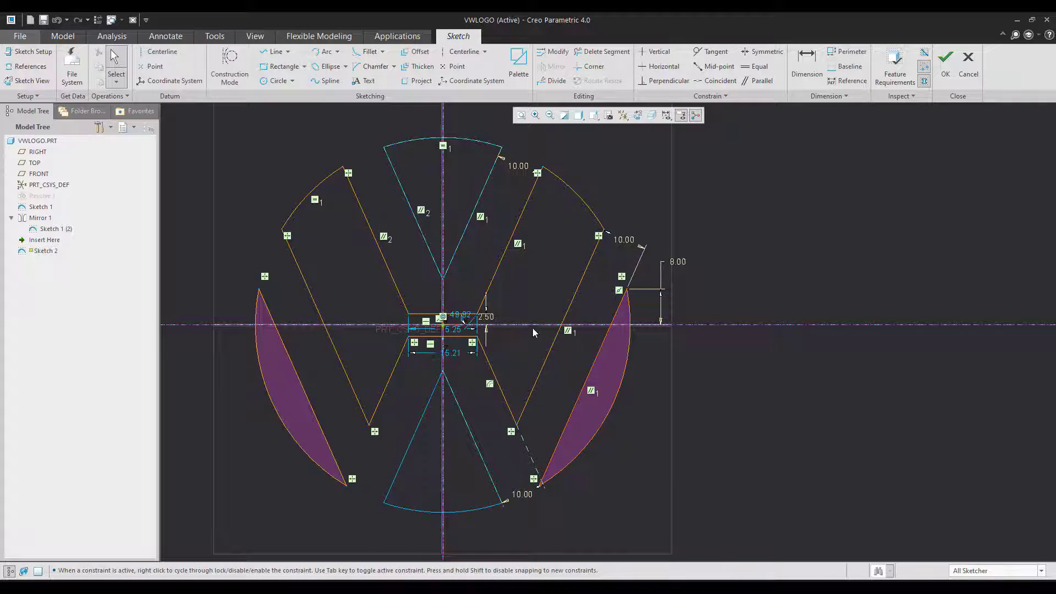
scroll(532, 327, up, 2)
scroll(428, 322, up, 2)
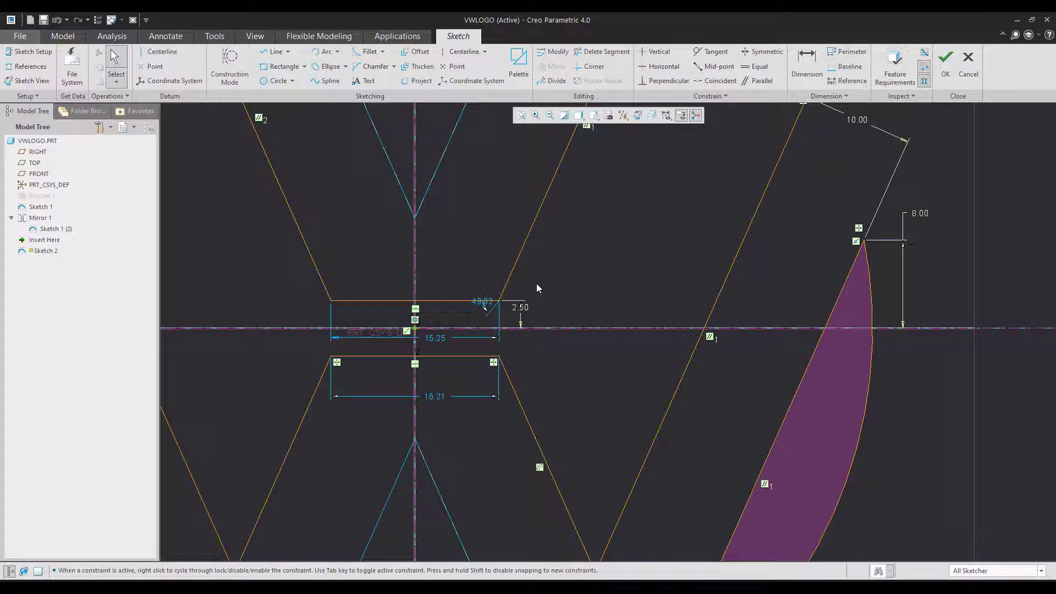
scroll(538, 288, up, 2)
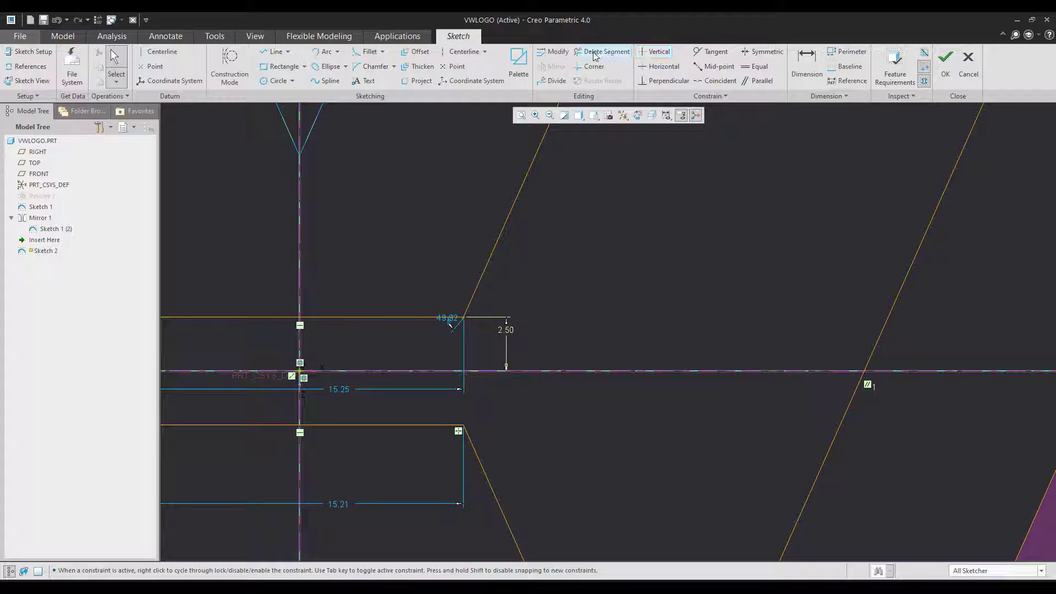
click(593, 66)
click(435, 318)
click(471, 300)
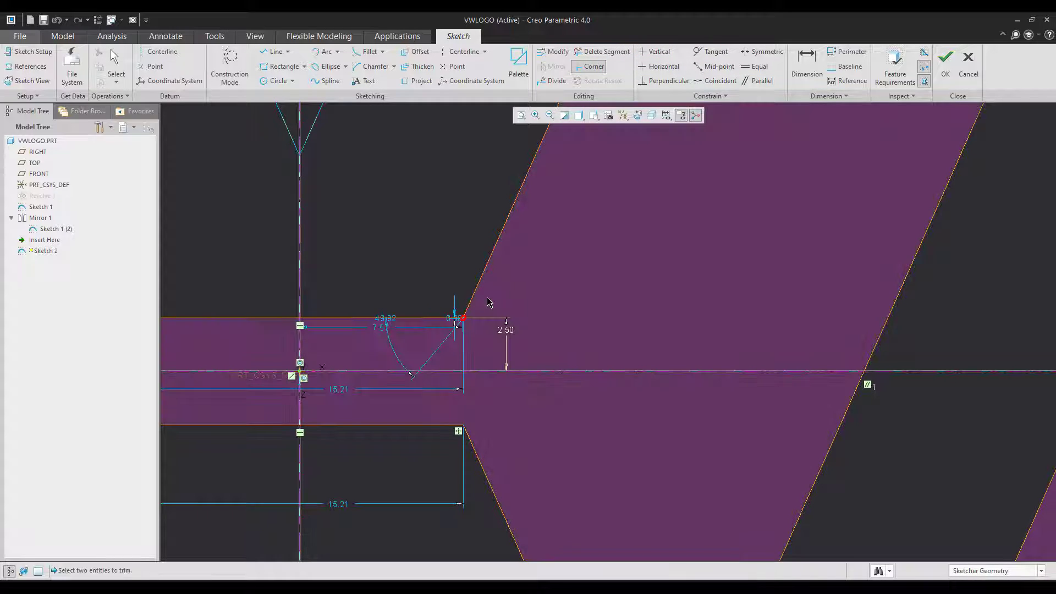
middle_click(479, 311)
Step: Delete the tiny stray line left at the corner of the upper horizontal line and the right slanted line
scroll(463, 322, up, 8)
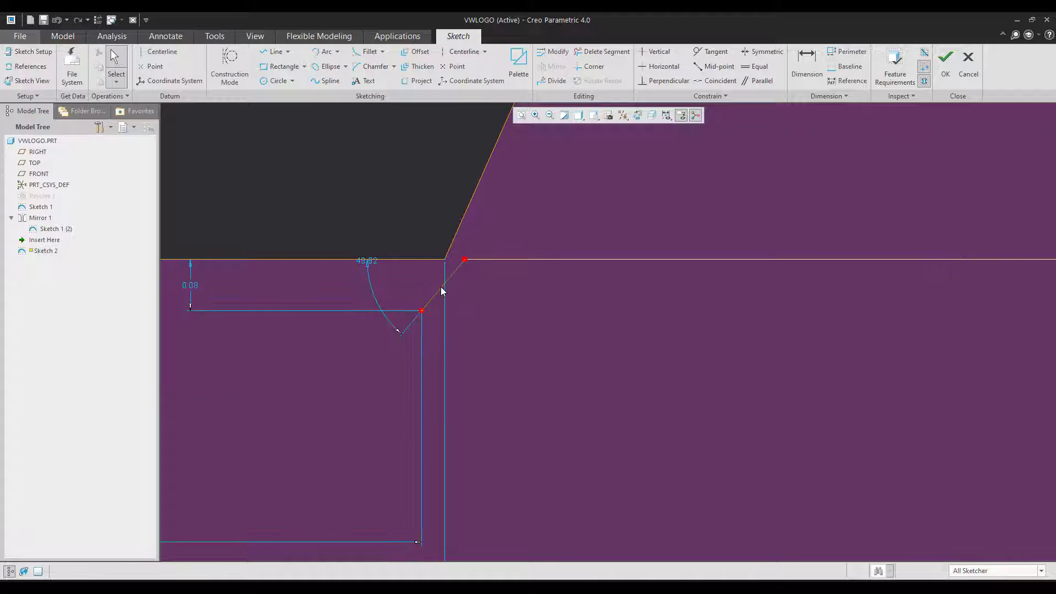
click(440, 287)
scroll(470, 309, down, 8)
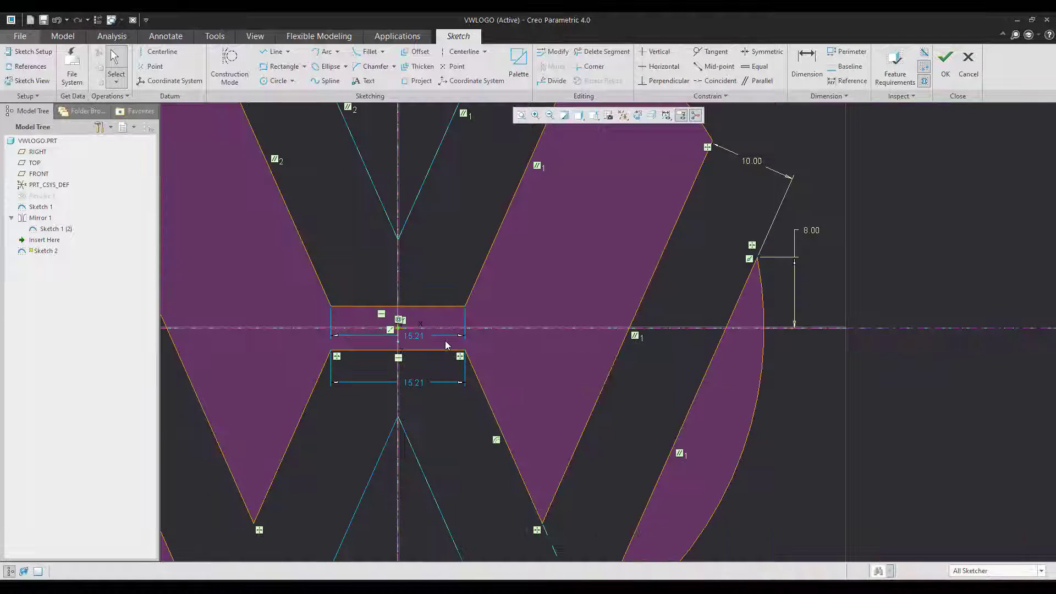
Step: Dimension the height of the upper short horizontal line above the horizontal centerline
key(d)
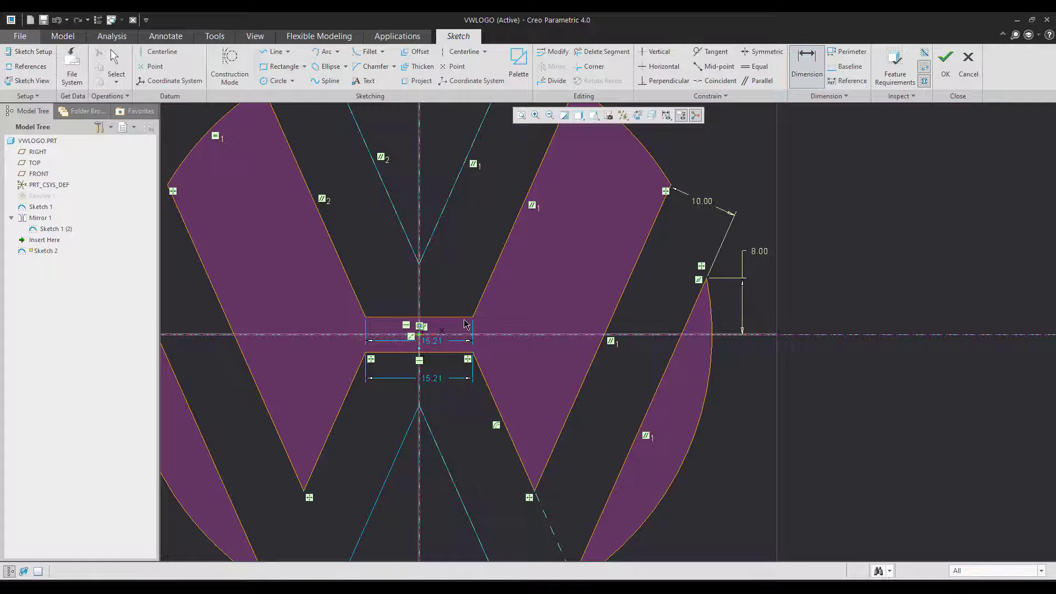
middle_click(507, 310)
middle_click(500, 347)
middle_click(501, 347)
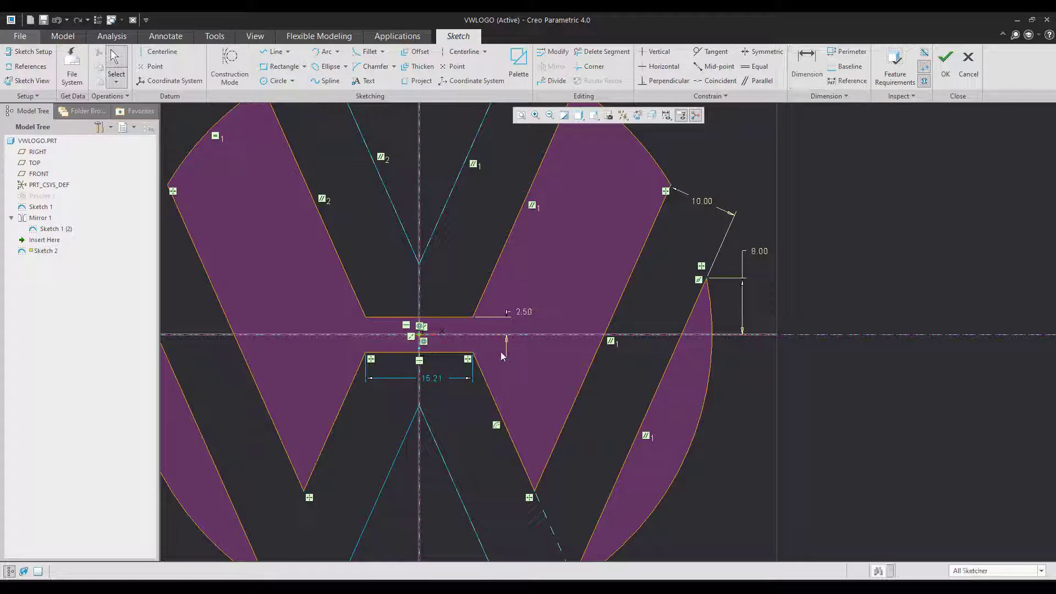
Step: Try to make the right endpoints of the two short horizontal lines symmetric about the horizontal centerline
scroll(500, 347, down, 2)
click(756, 52)
click(478, 323)
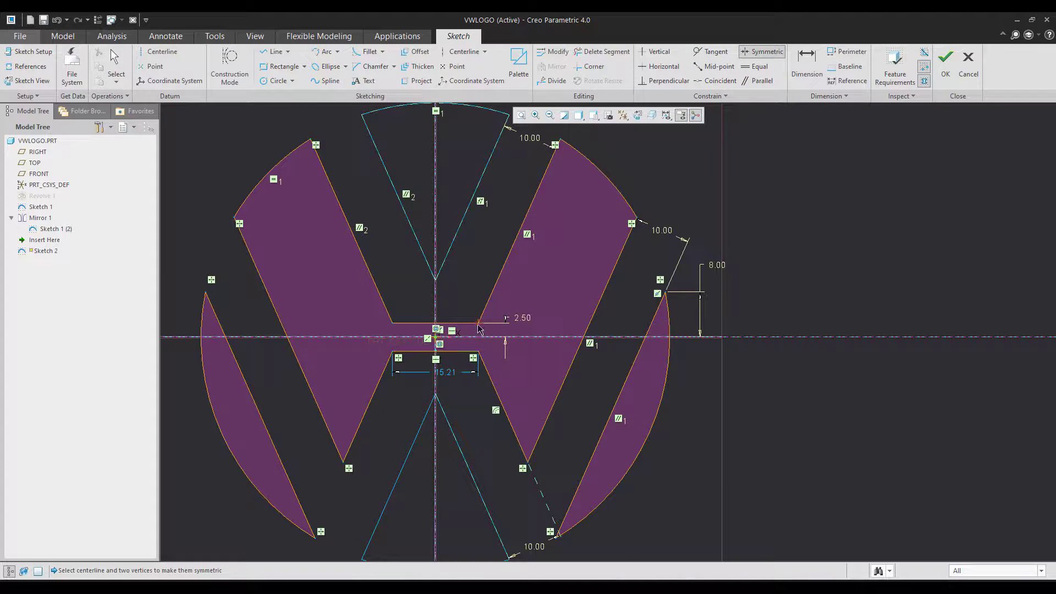
click(478, 351)
click(486, 336)
middle_click(790, 433)
Step: Check the reference drawing, then set the lower short horizontal line's length to 20 and undo that change
scroll(503, 317, up, 2)
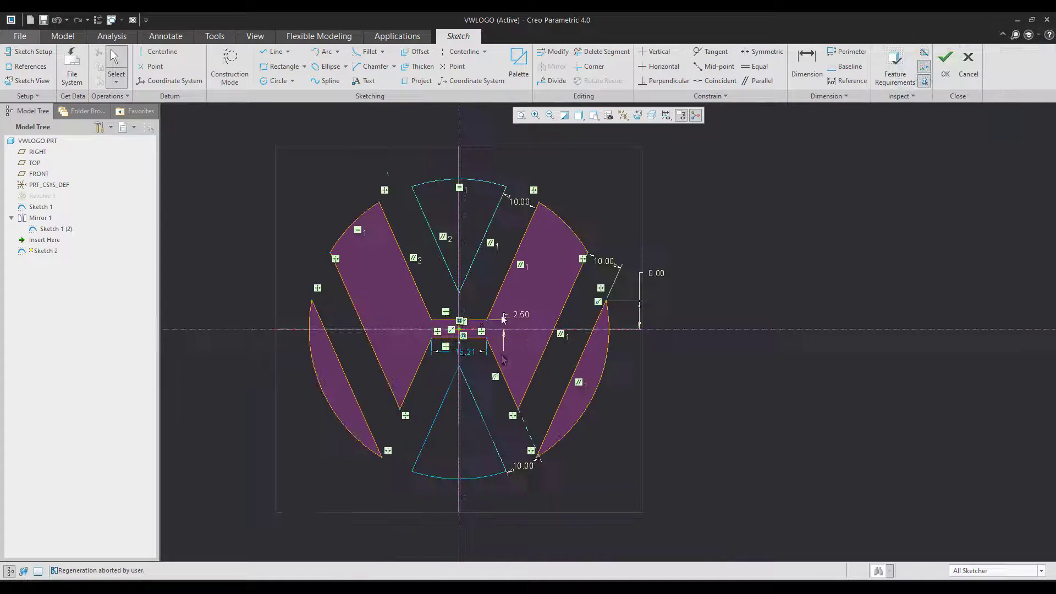
scroll(460, 356, down, 2)
click(638, 591)
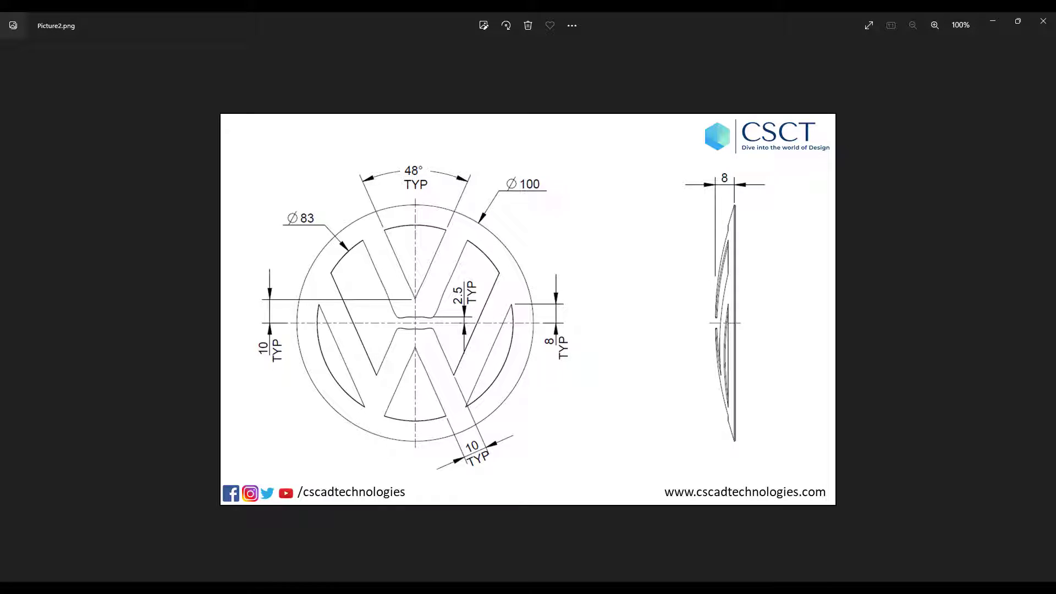
click(621, 590)
scroll(625, 406, up, 1)
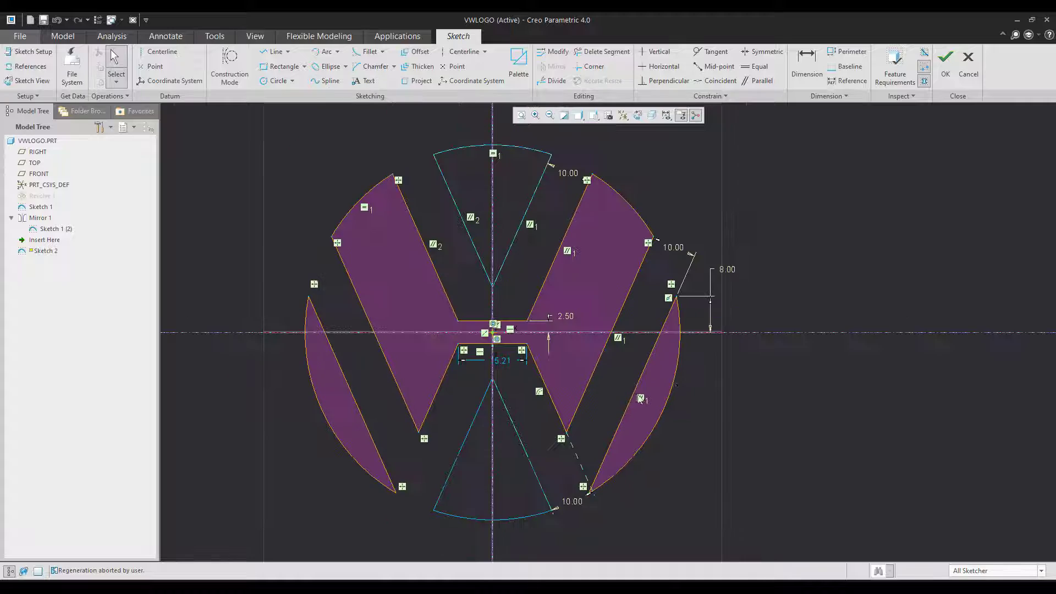
double_click(501, 364)
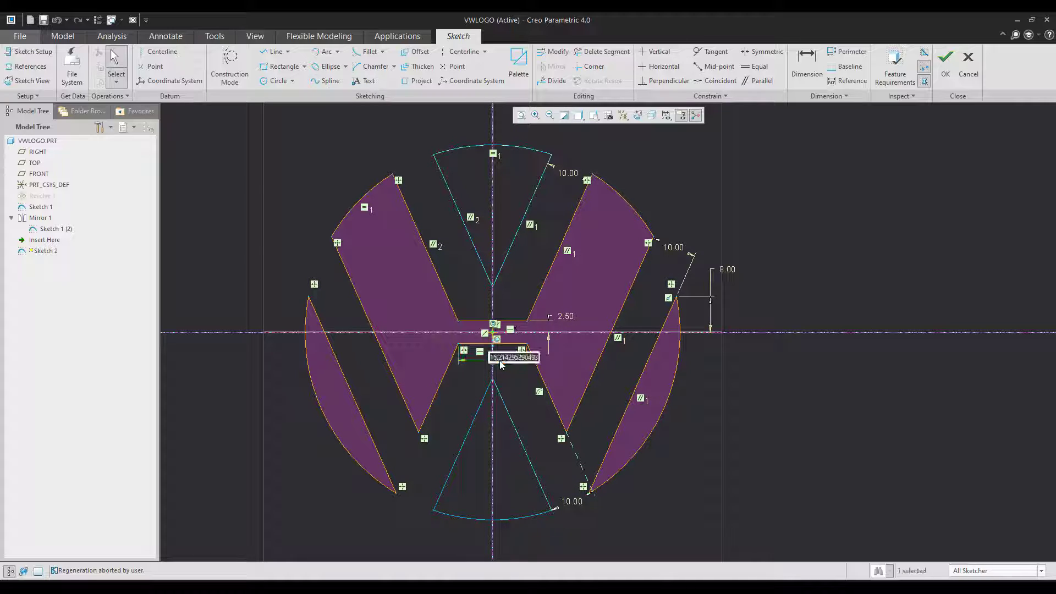
text(20)
key(Return)
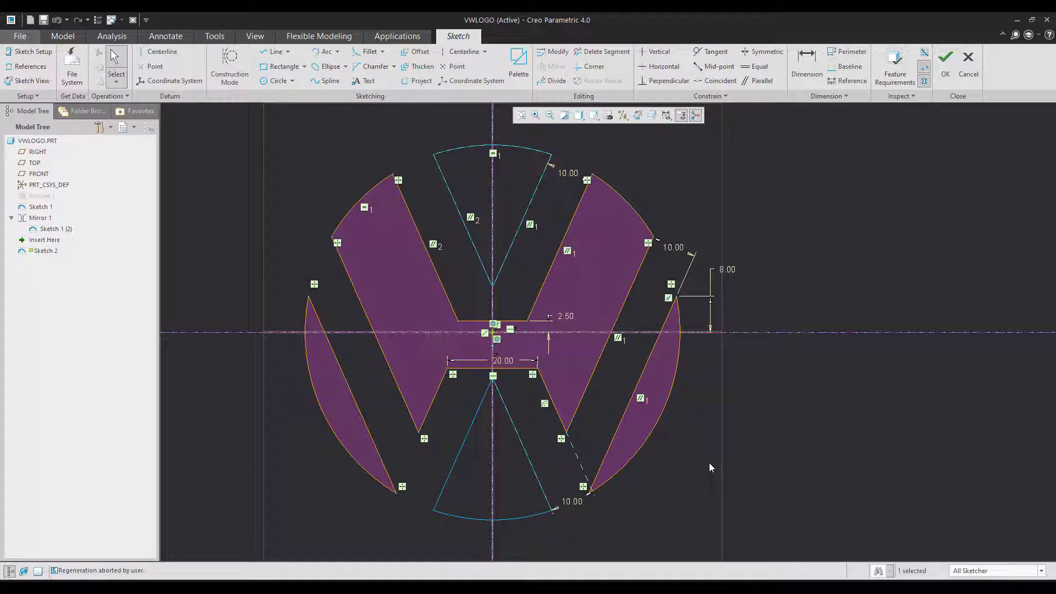
key(ctrl+z)
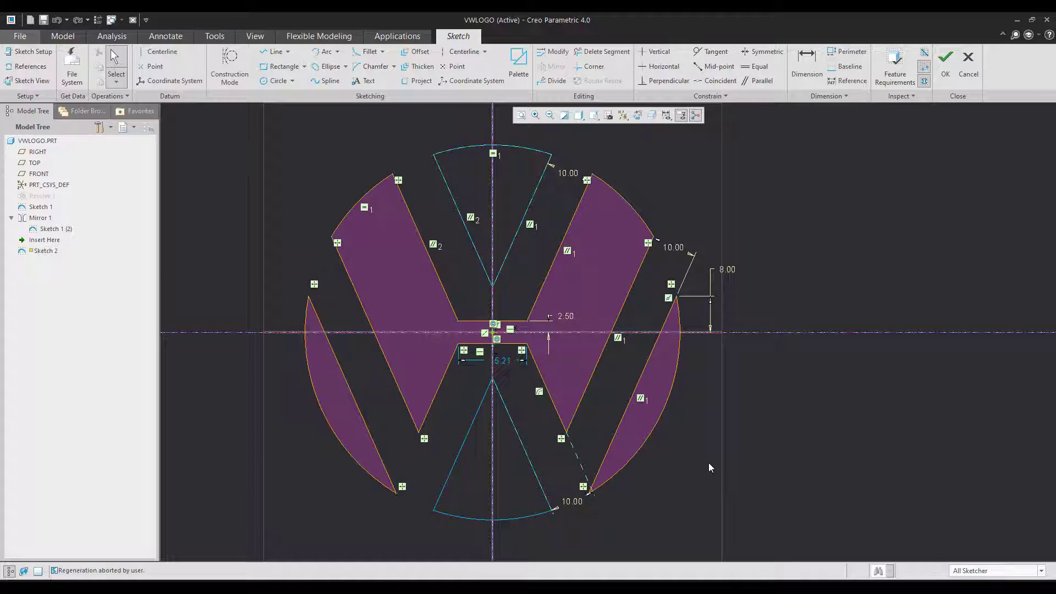
Step: Align the right endpoints of the two short horizontal lines with a Vertical constraint and finish the sketch
scroll(525, 327, up, 3)
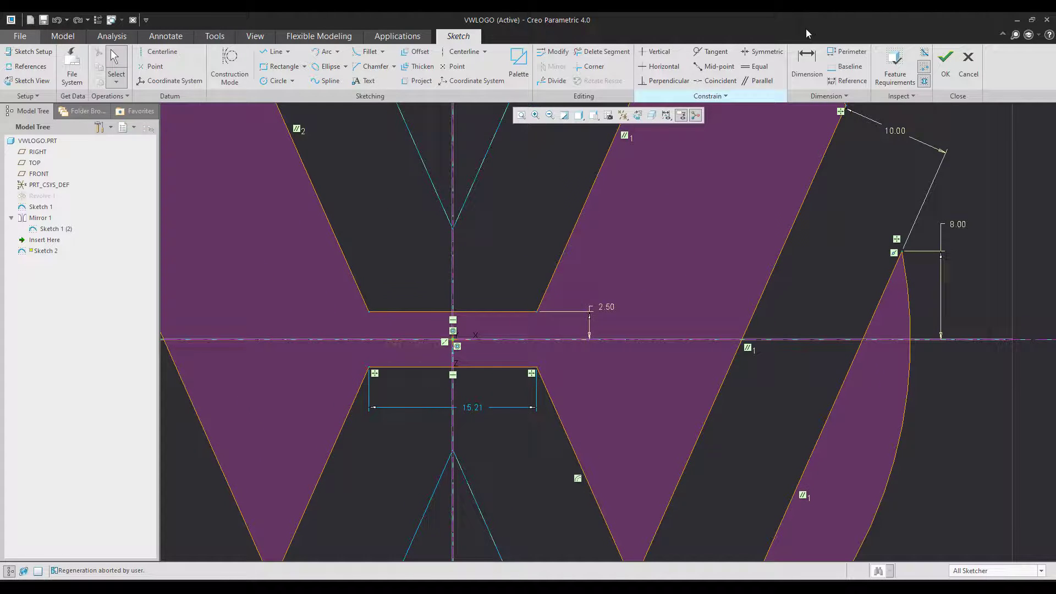
click(656, 52)
click(536, 312)
click(535, 369)
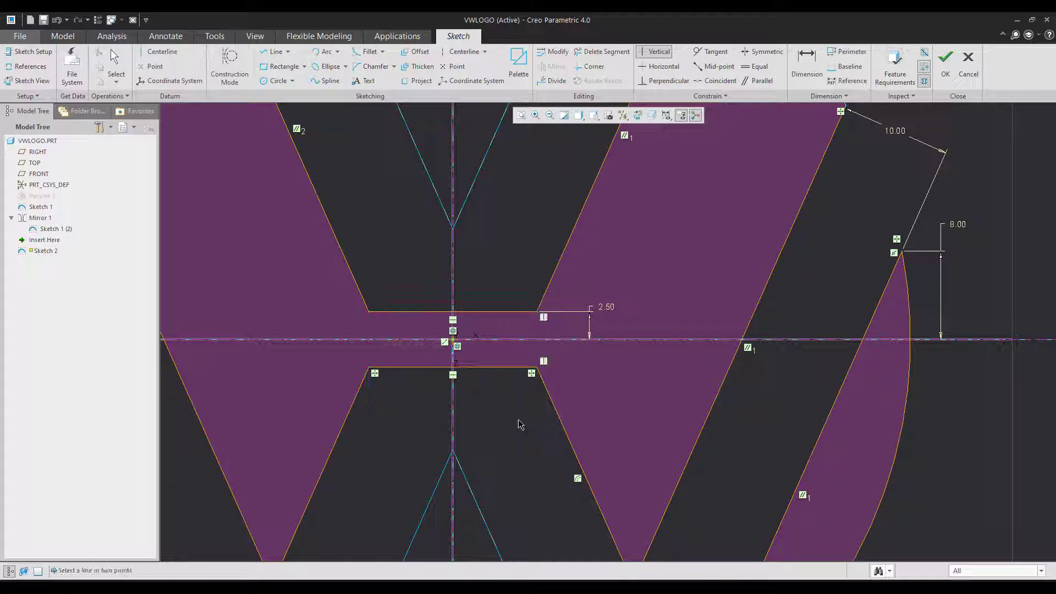
middle_click(506, 443)
scroll(488, 374, up, 4)
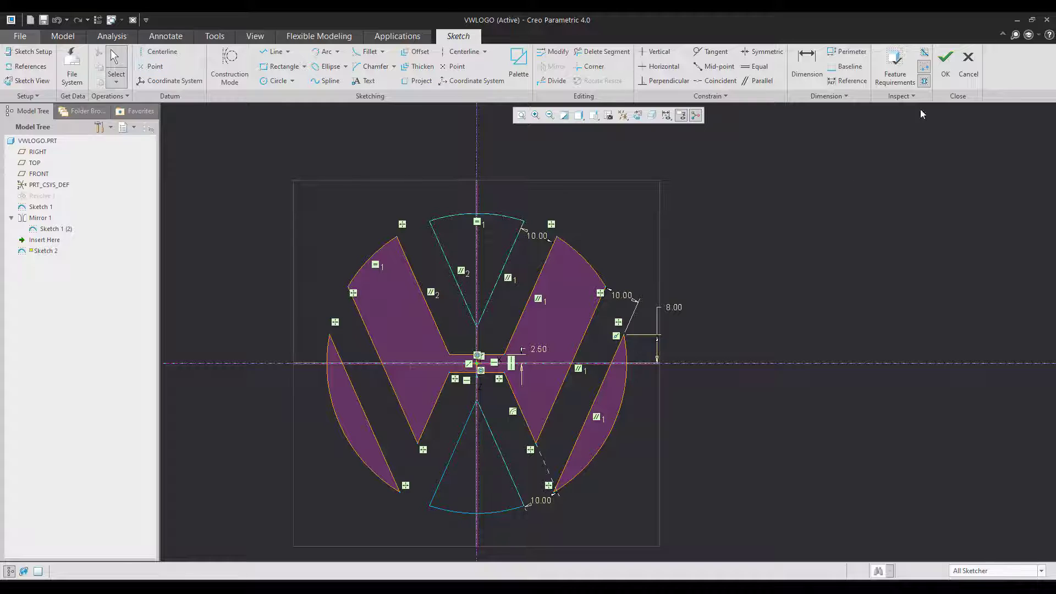
click(951, 73)
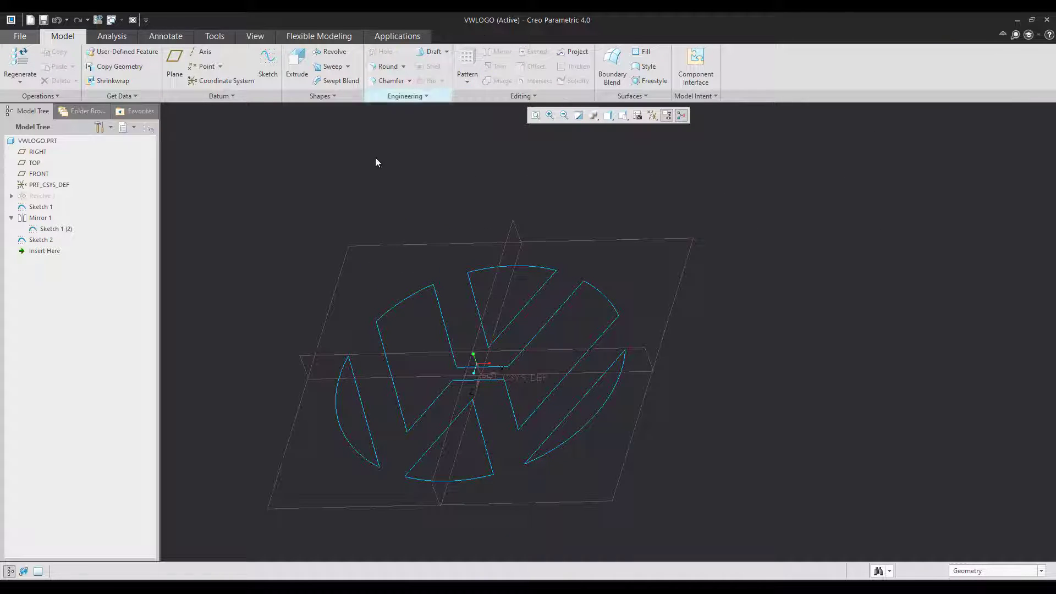
Step: Show the hidden revolved surface, Revolve 1
click(46, 196)
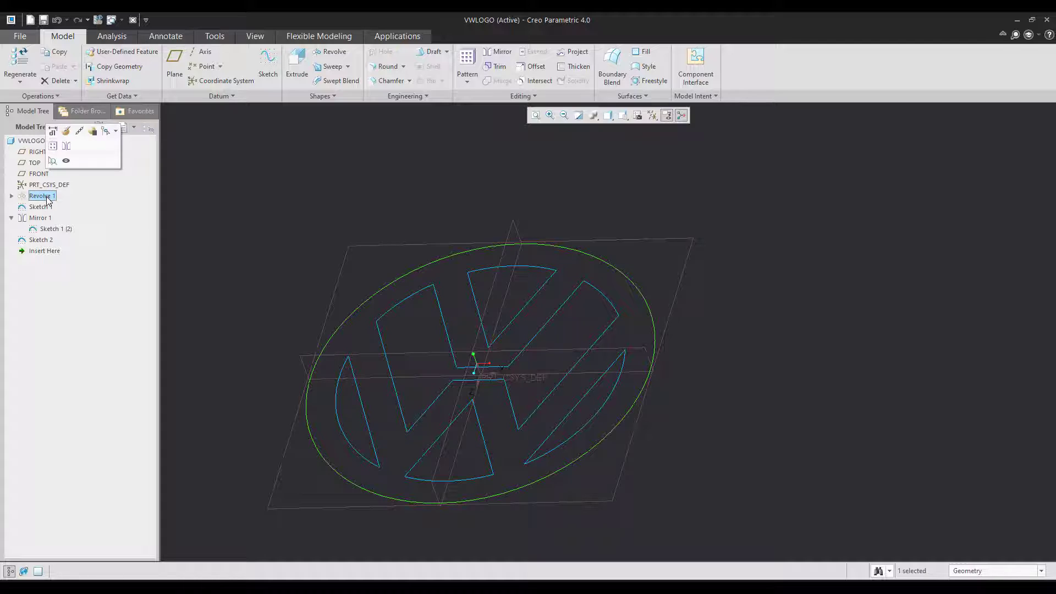
click(61, 159)
middle_drag(247, 230, 318, 277)
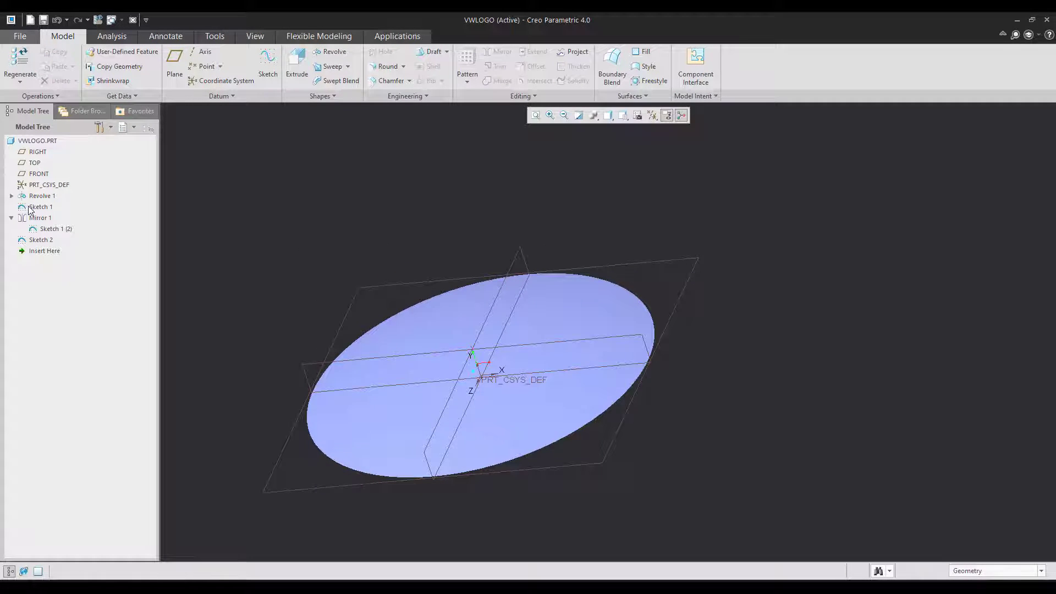
Step: Project the upper wedge sketch, Sketch 1, onto both halves of the revolved surface
click(31, 208)
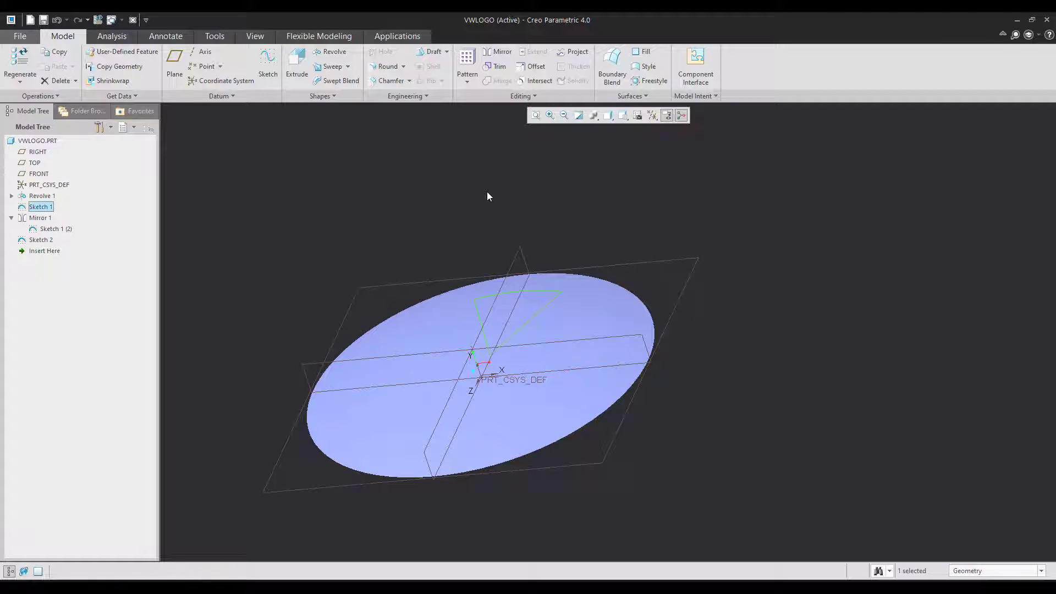
click(569, 55)
click(583, 297)
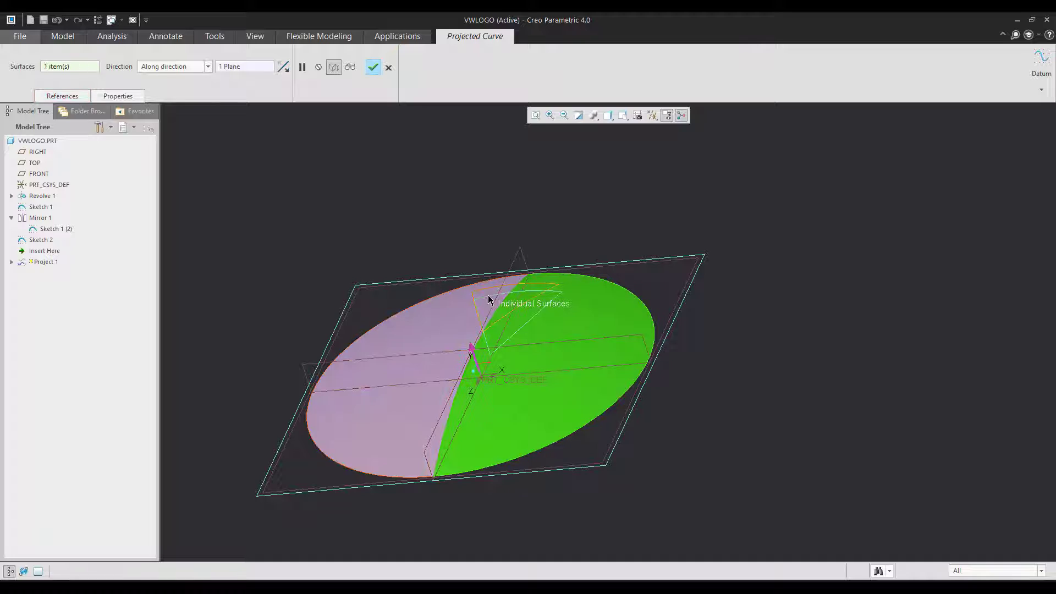
ctrl+click(488, 300)
middle_click(741, 279)
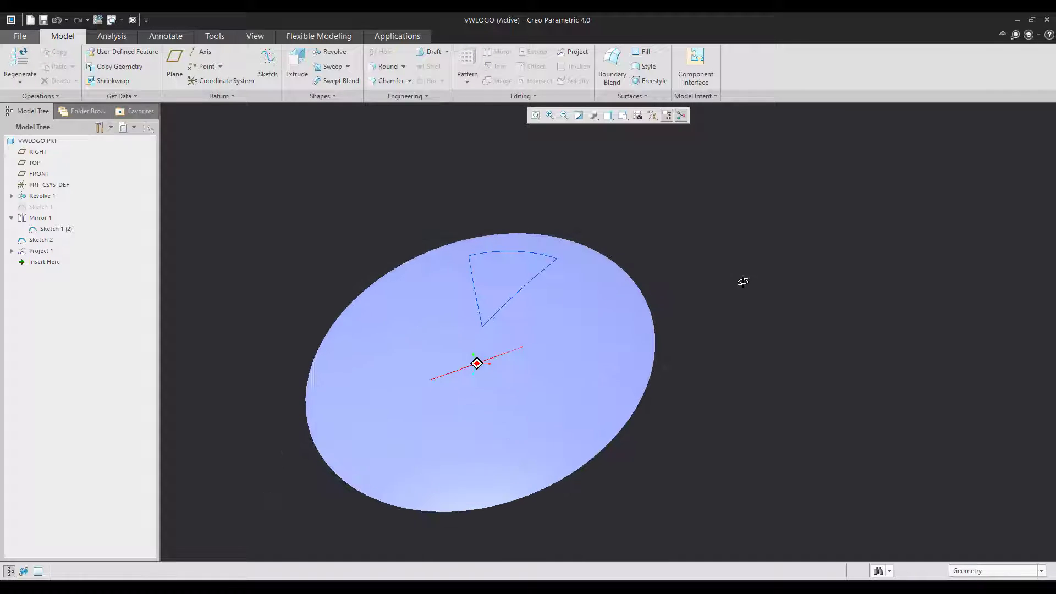
Step: Project the mirrored lower wedge sketch onto both halves of the revolved surface
click(55, 229)
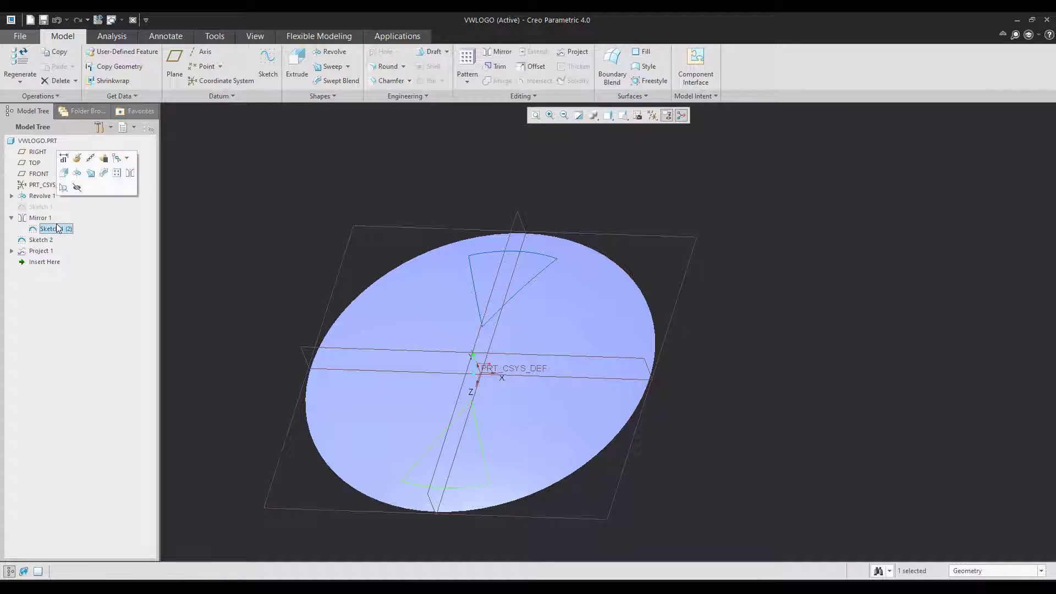
click(575, 52)
click(409, 399)
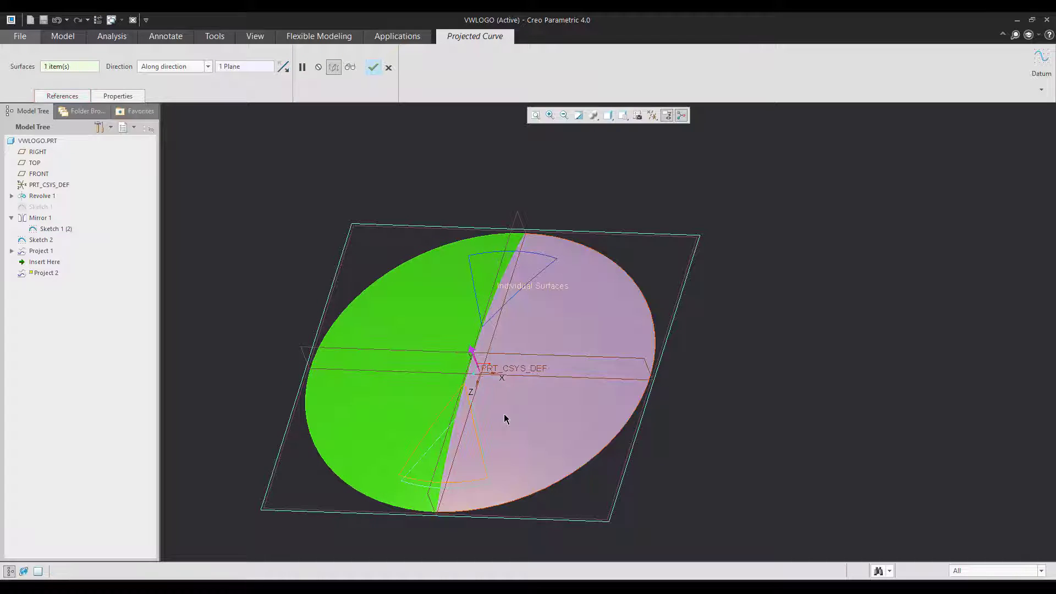
ctrl+click(504, 413)
middle_click(797, 421)
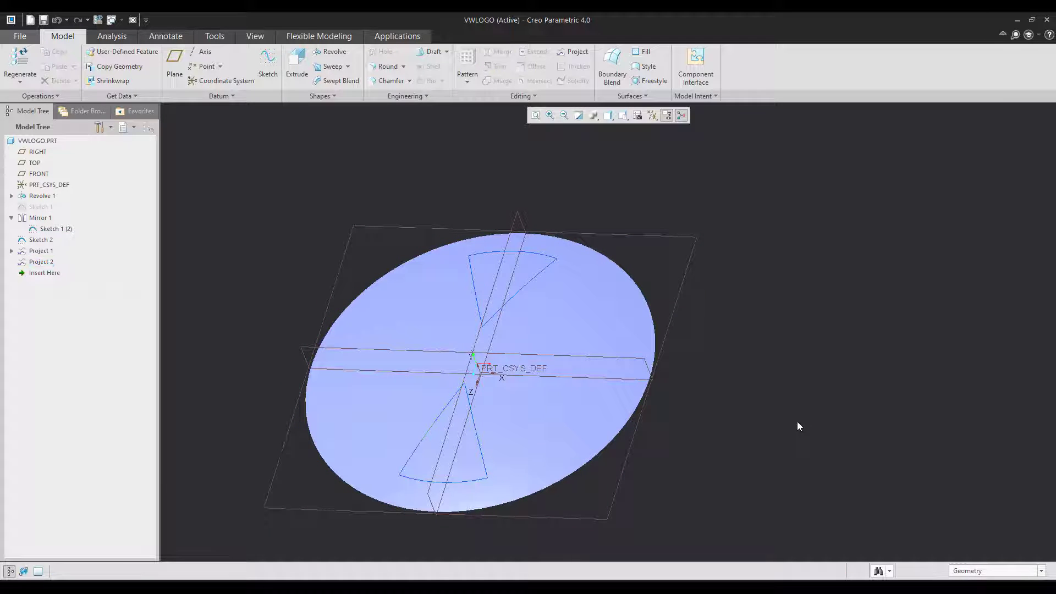
Step: Project Sketch 2 with the remaining logo openings onto both halves of the revolved surface
click(39, 242)
click(532, 66)
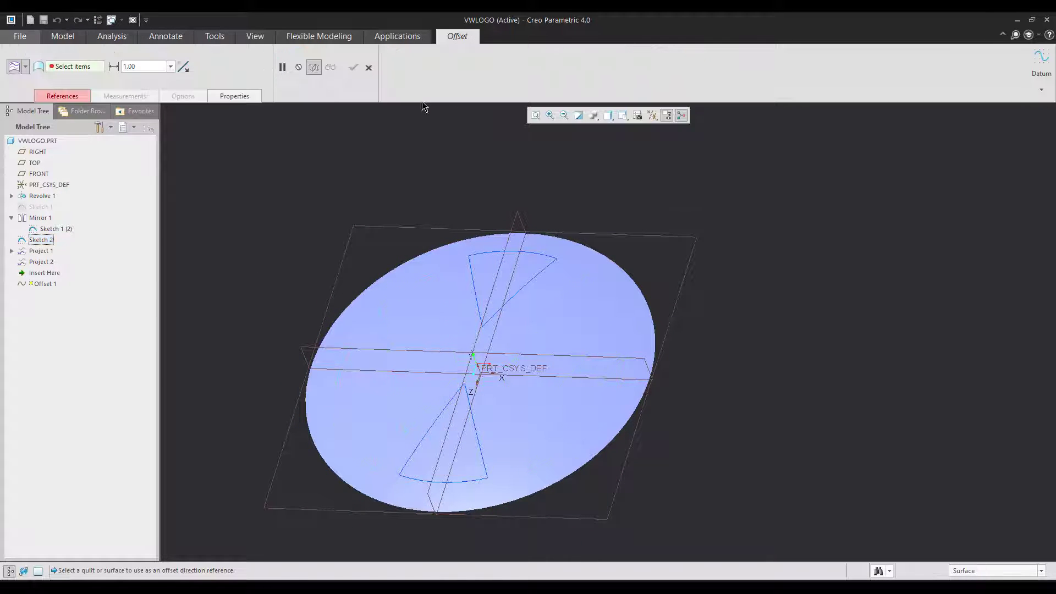
click(369, 68)
click(575, 52)
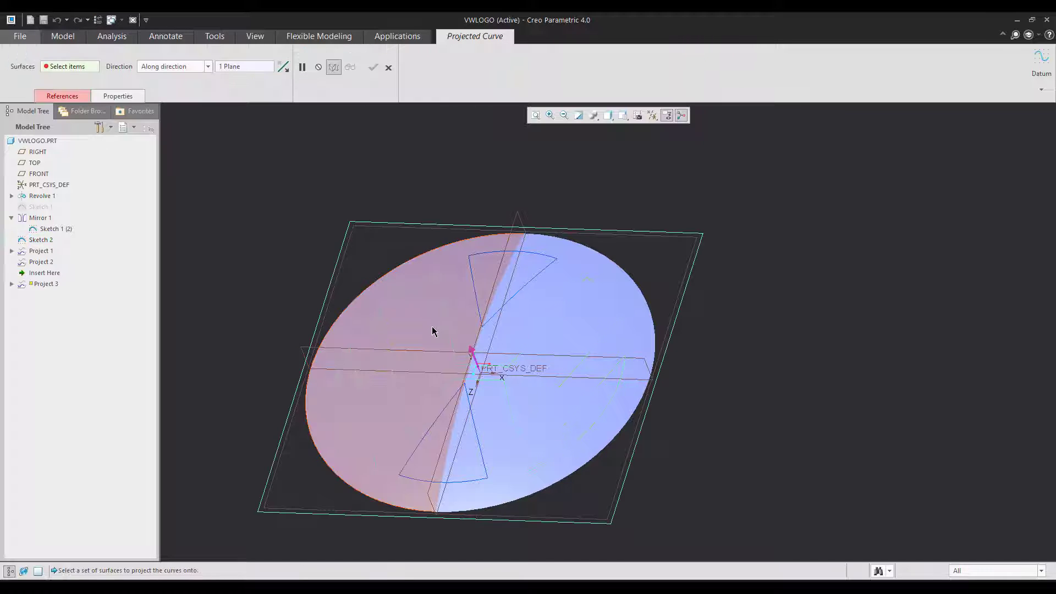
click(434, 333)
ctrl+click(562, 359)
middle_click(817, 404)
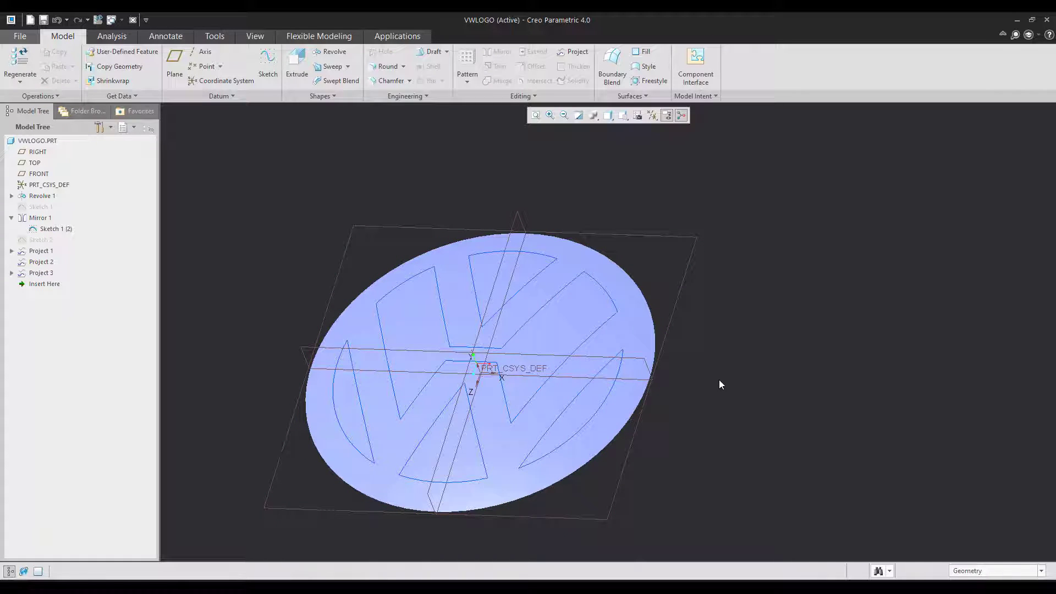
Step: Trim the upper wedge opening out of the revolved surface using its projected curve
middle_drag(645, 471, 612, 321)
click(565, 276)
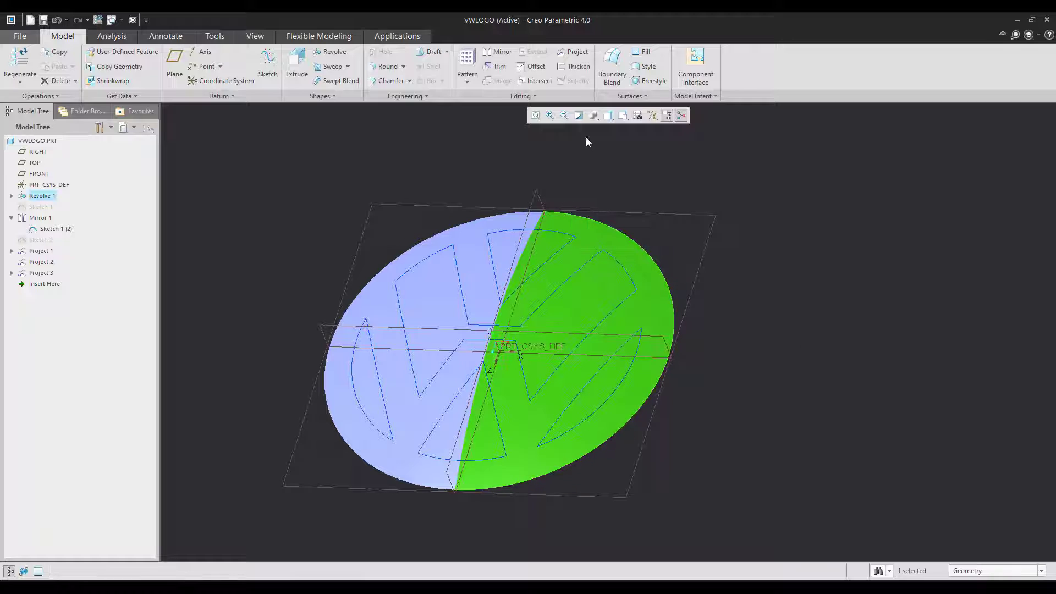
click(491, 69)
middle_drag(721, 288, 577, 278)
click(577, 268)
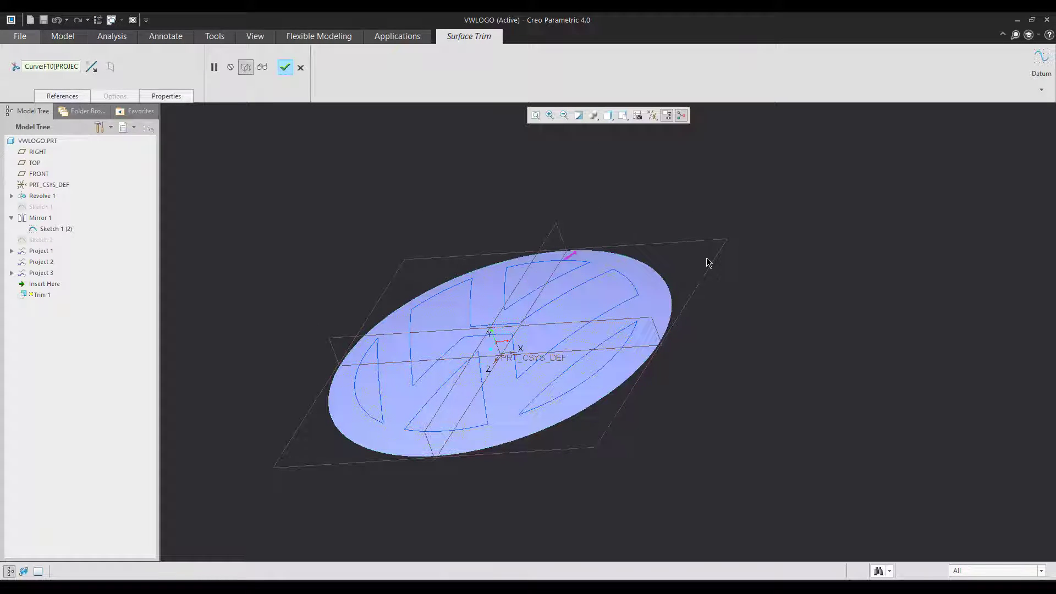
middle_click(772, 296)
Step: Trim the large central opening between the V and W out of the revolved surface using its projected Sketch 2 curve
middle_drag(774, 297, 595, 270)
click(595, 270)
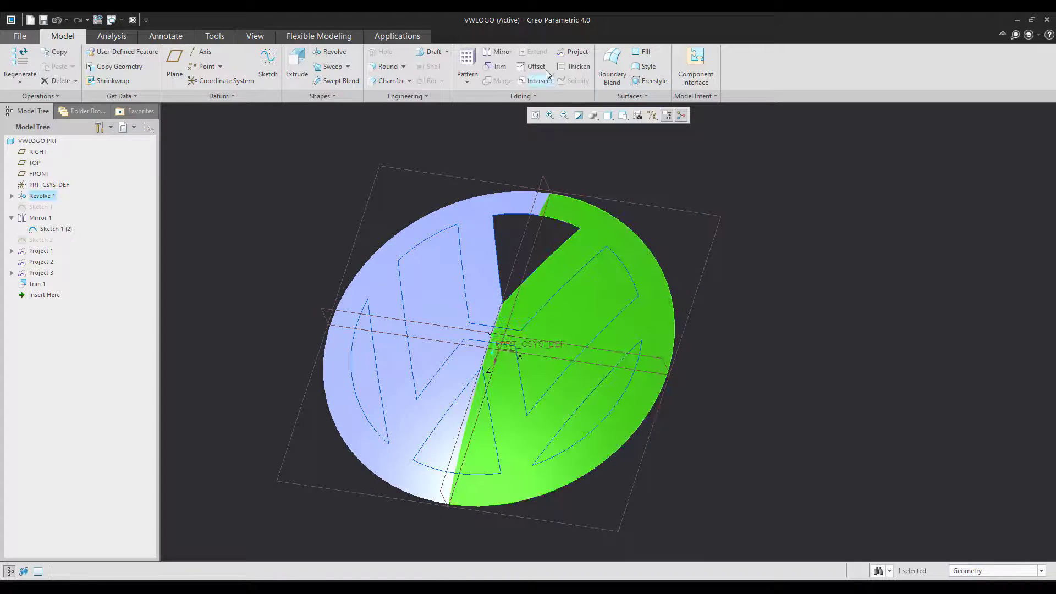
click(501, 74)
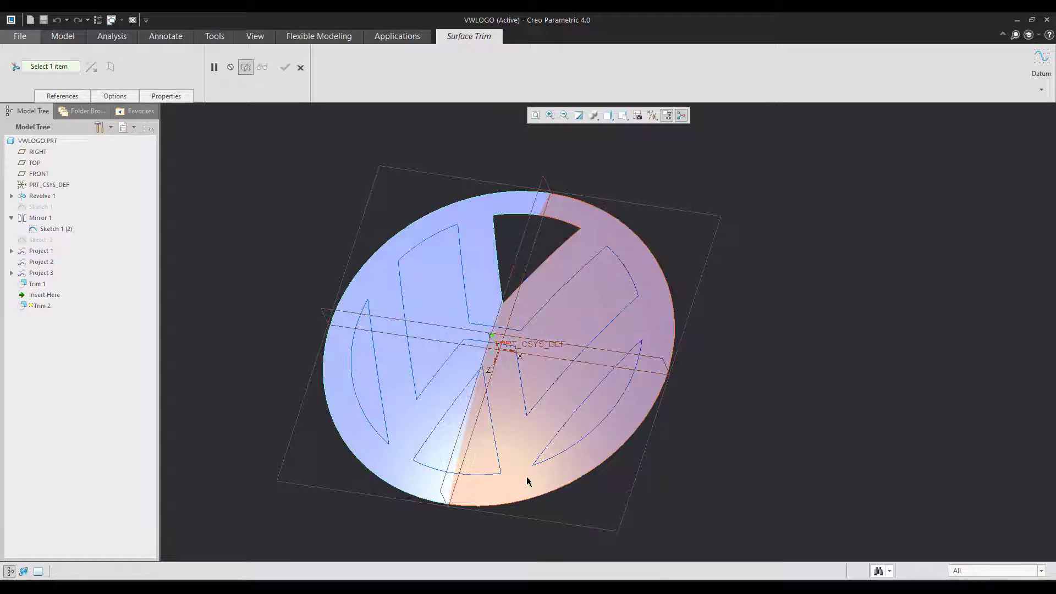
middle_drag(502, 469, 641, 327)
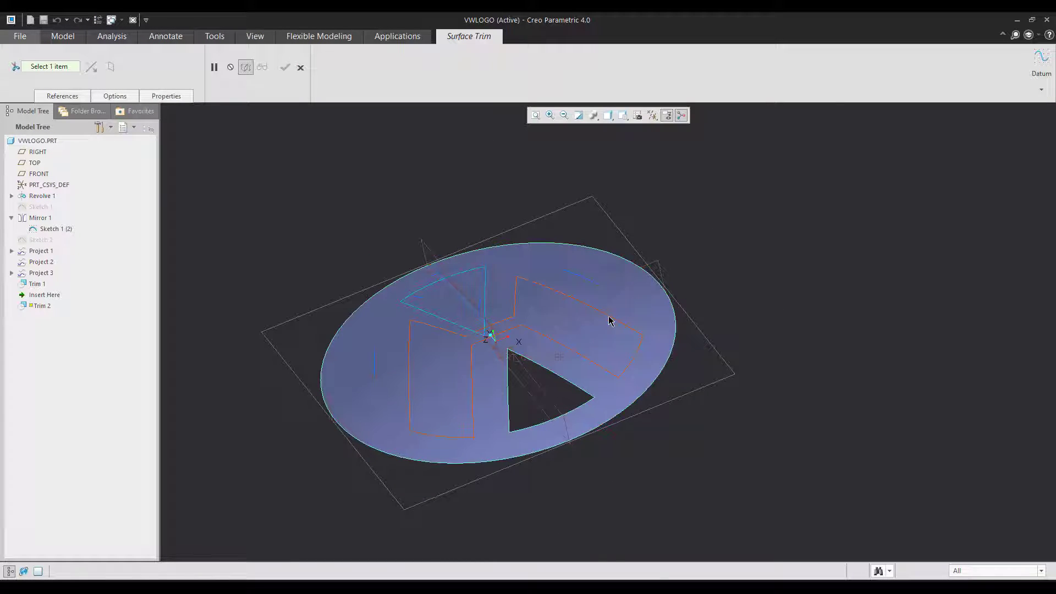
click(619, 328)
middle_click(760, 444)
click(760, 445)
scroll(759, 443, up, 1)
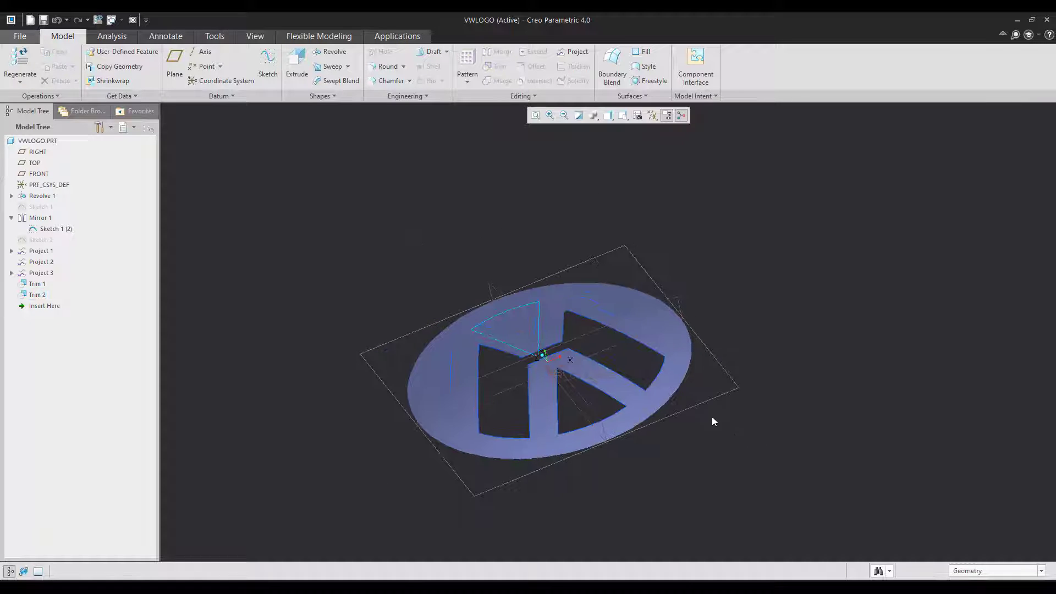
Step: Trim the crescent-shaped opening on the logo's right side out of the surface using its projected curve
click(685, 357)
click(496, 66)
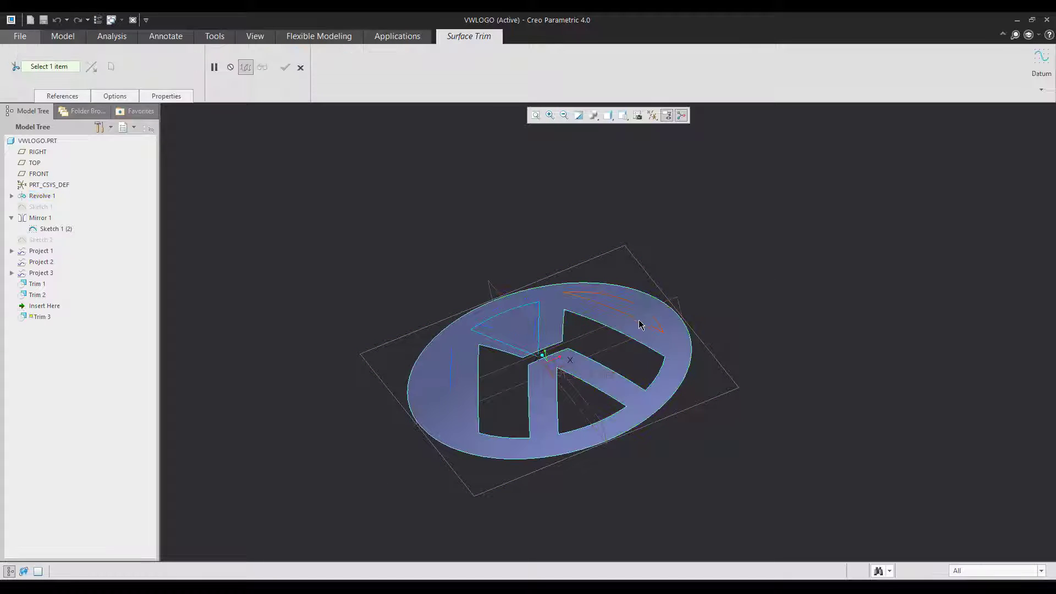
click(627, 314)
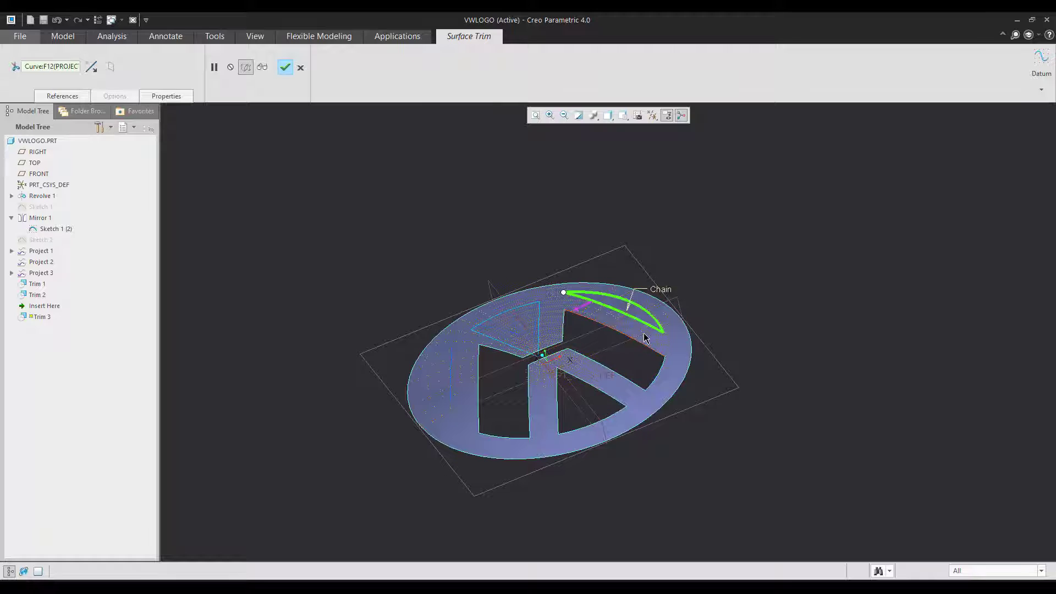
middle_click(784, 342)
click(755, 344)
Step: Trim the crescent-shaped opening on the logo's left side out of the surface using its projected curve
click(673, 363)
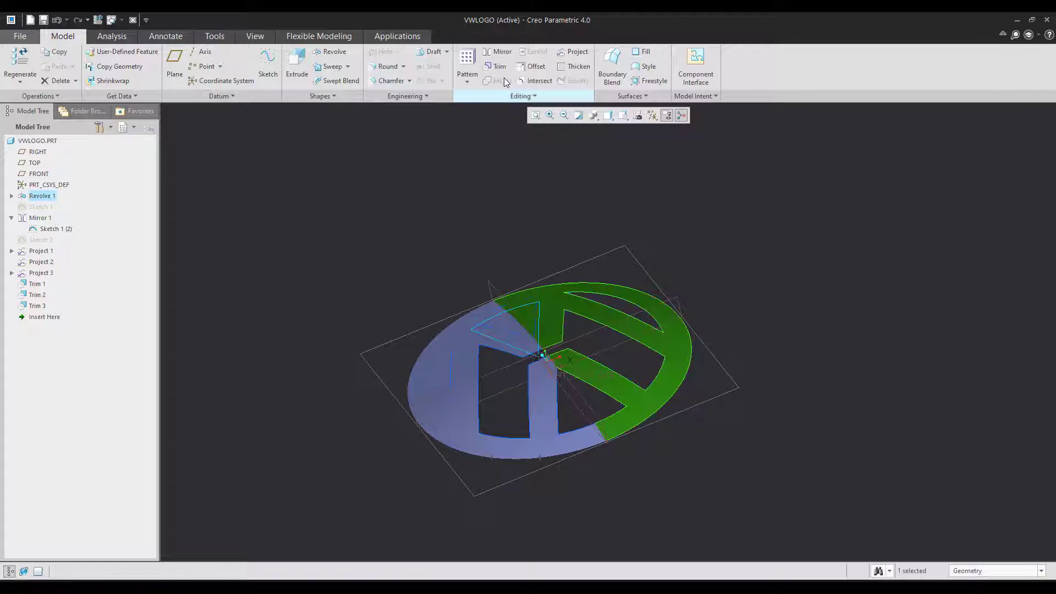
click(498, 66)
click(434, 369)
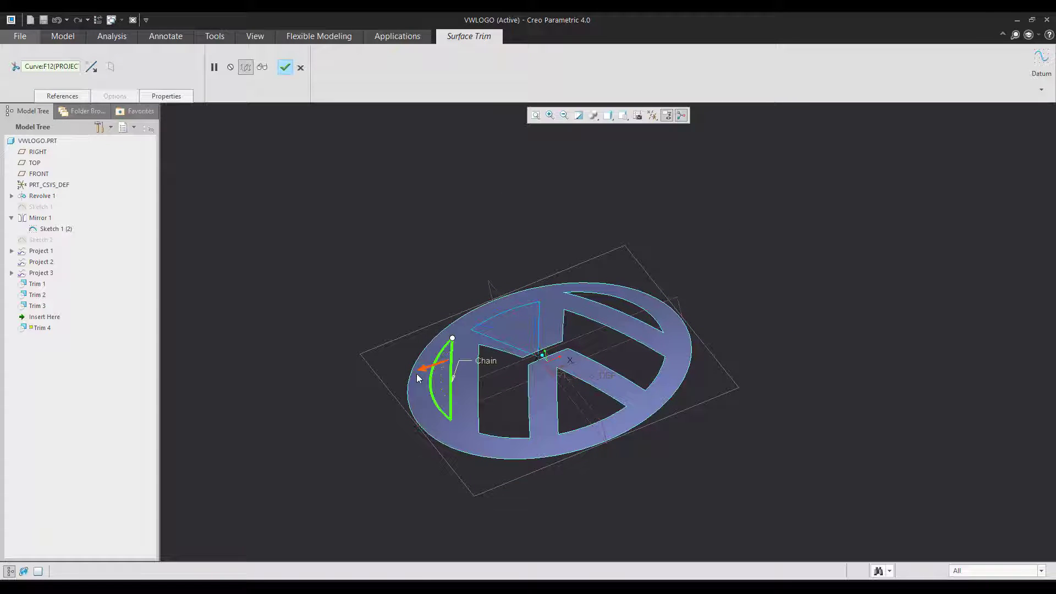
middle_click(358, 343)
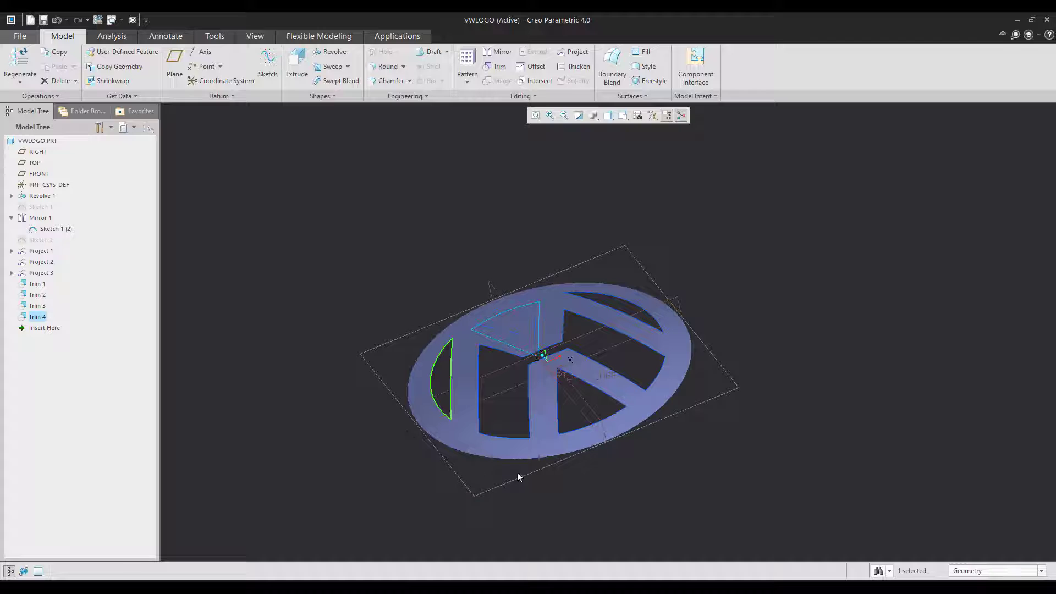
Step: Trim the lower wedge opening out of the surface using the projected curve of the mirrored sketch, removing the material inside it
click(629, 416)
click(499, 67)
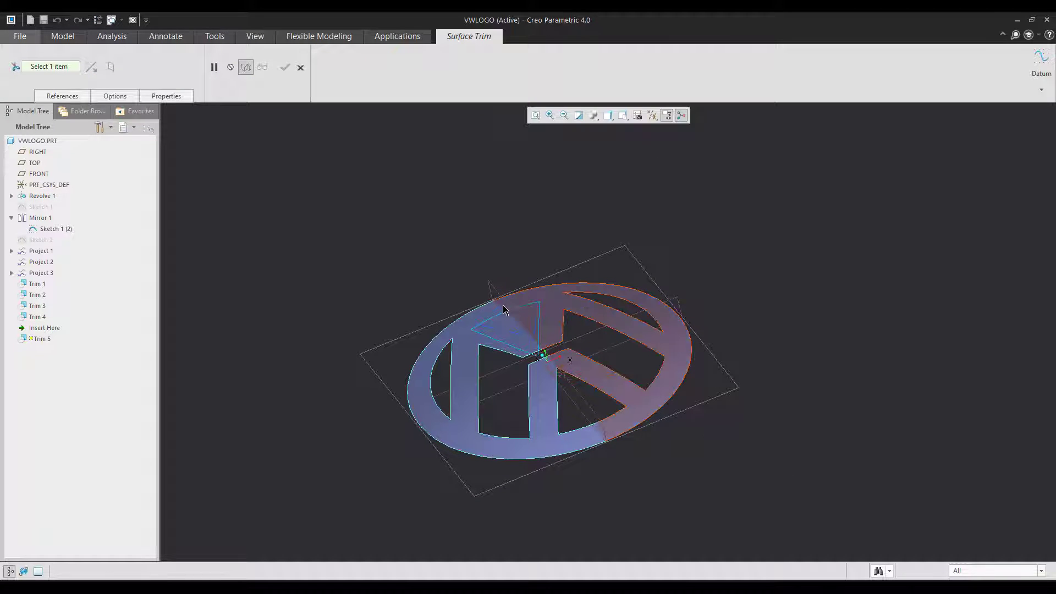
scroll(532, 333, up, 2)
scroll(532, 333, down, 3)
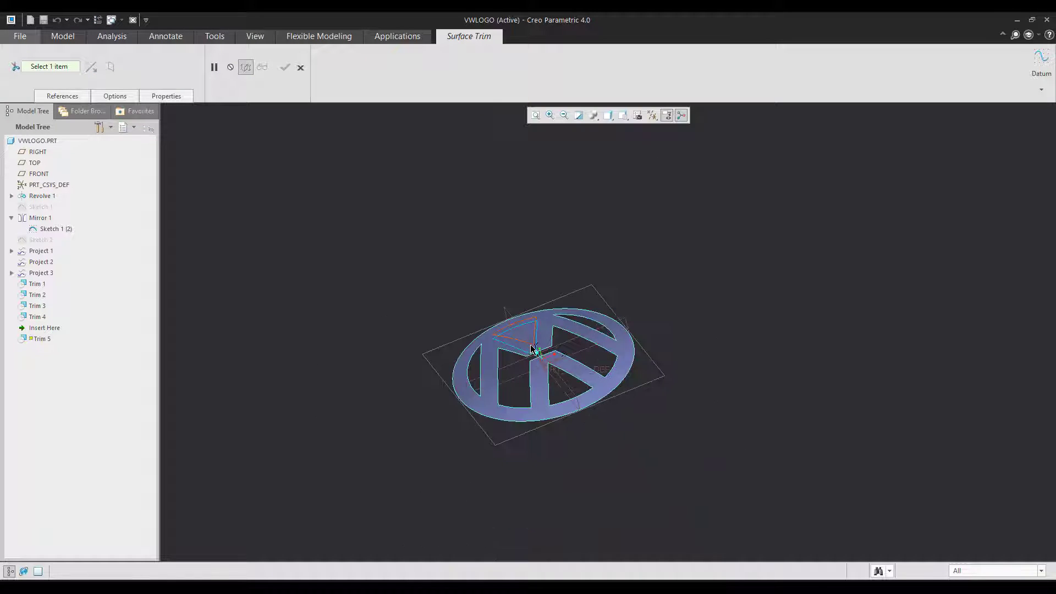
click(533, 333)
middle_drag(681, 407, 697, 495)
scroll(533, 436, down, 3)
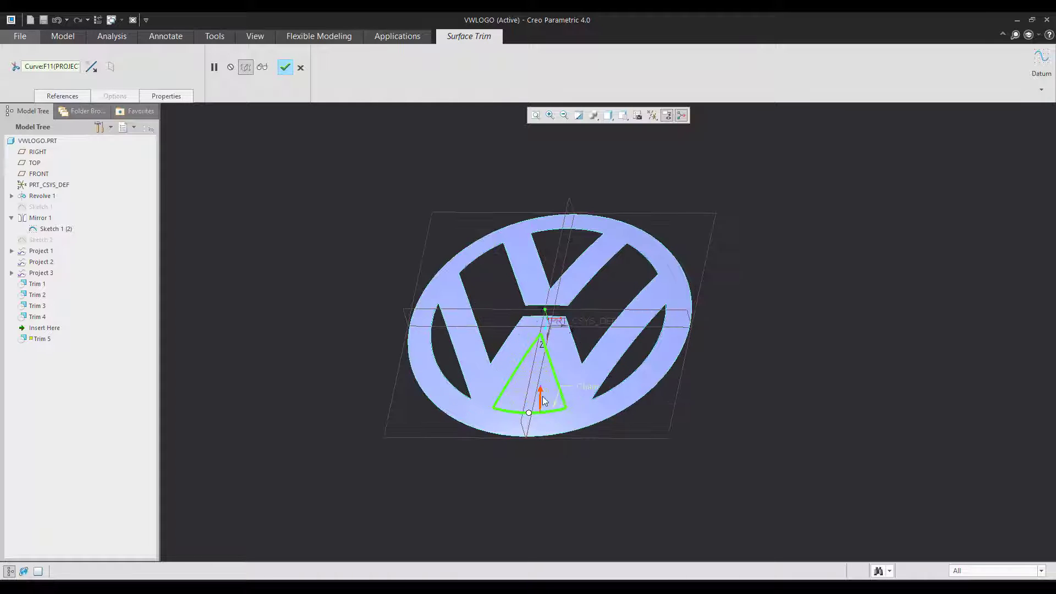
click(543, 400)
middle_click(742, 422)
Step: Hide the mirrored sketch Sketch 1 (2) and the projected curves Project 1 through Project 3
key(ctrl+d)
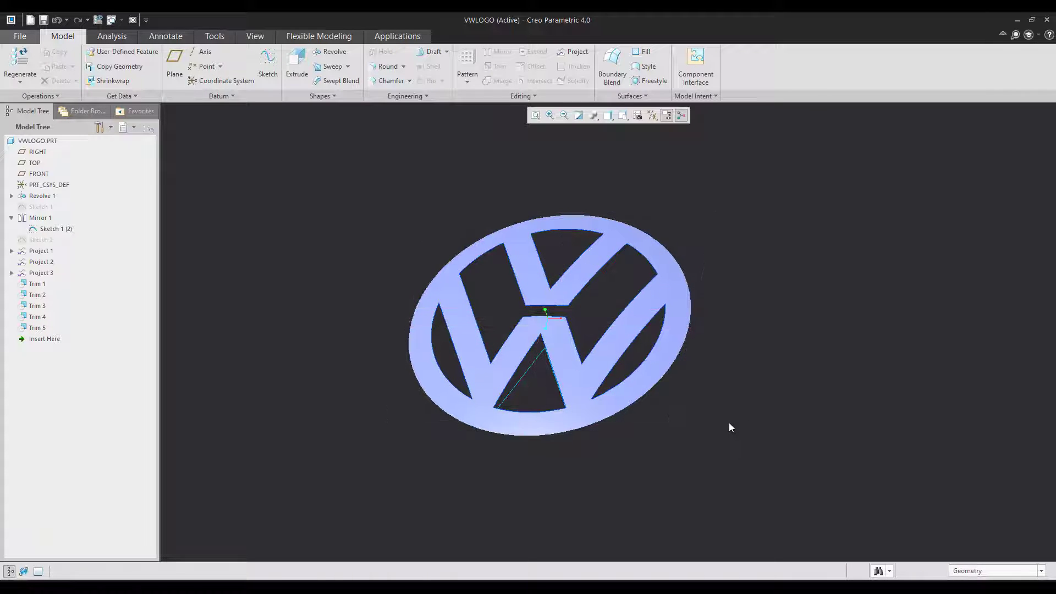
click(55, 229)
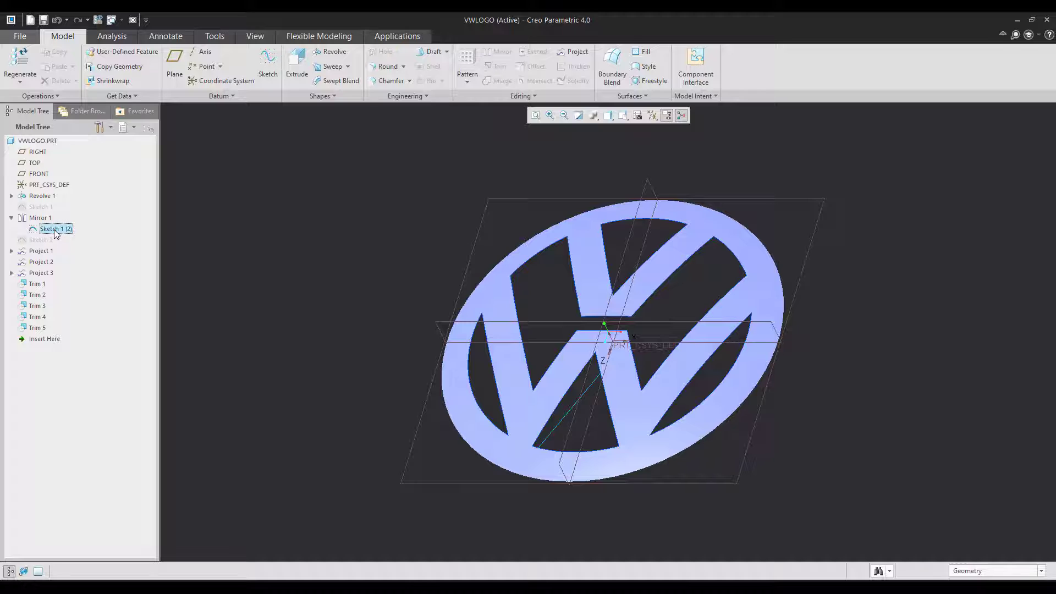
click(76, 195)
click(41, 251)
shift+click(41, 273)
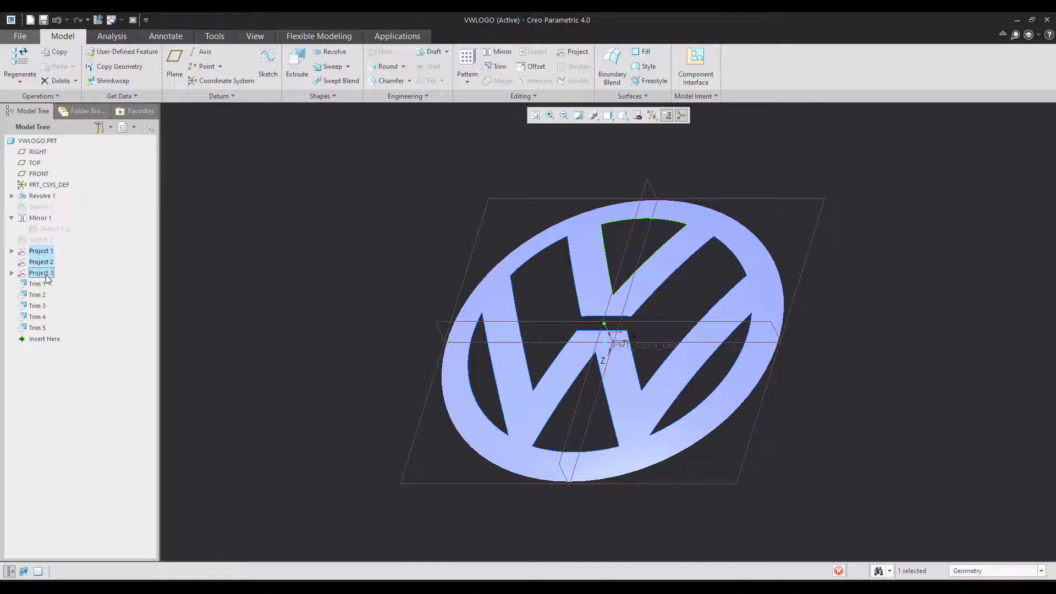
click(73, 237)
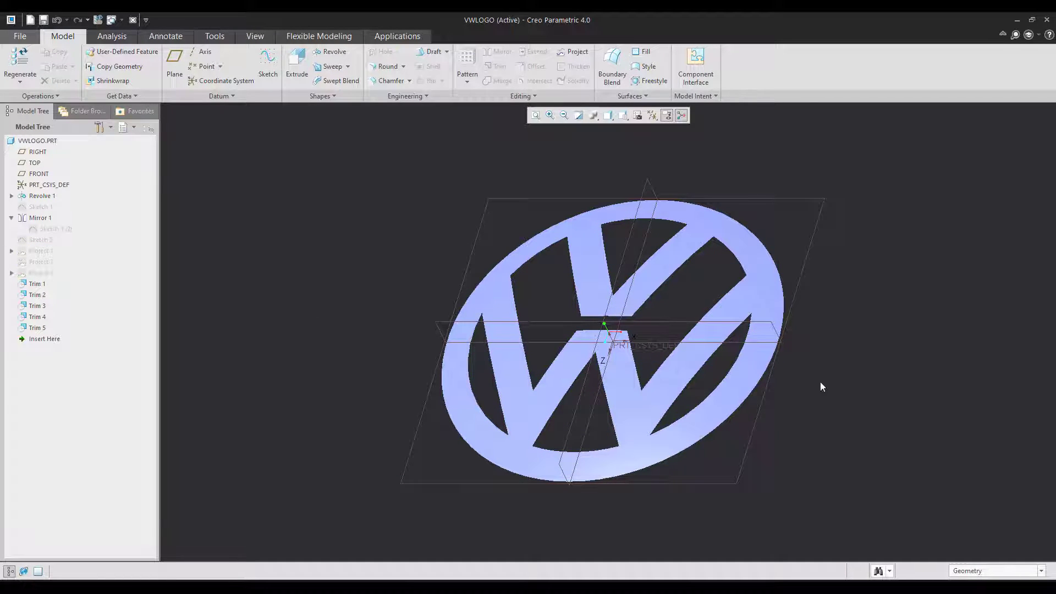
Step: Thicken the trimmed logo surface by 0.5 with the thickening direction flipped
click(589, 216)
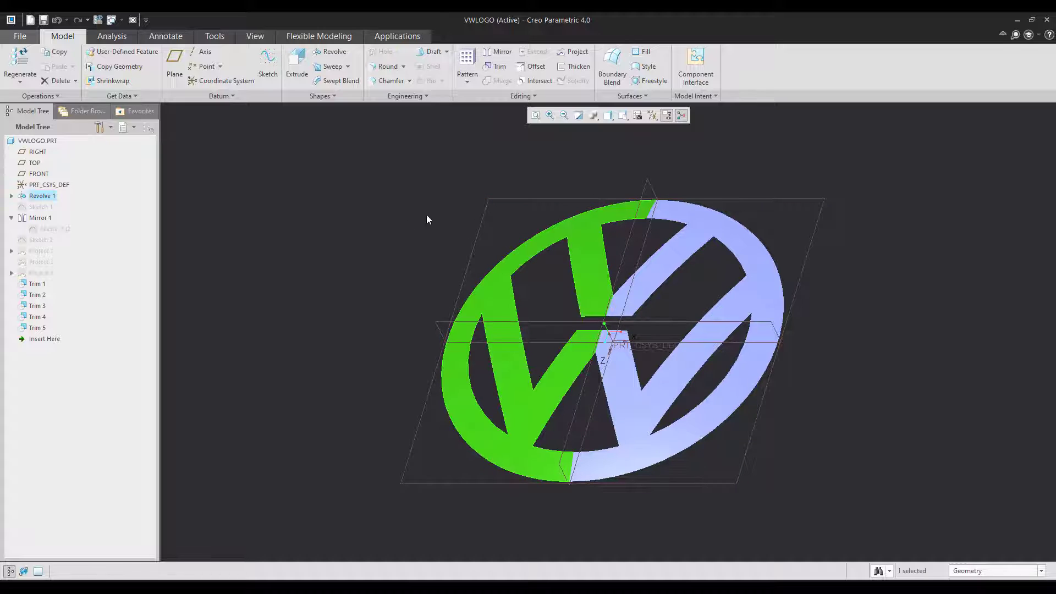
click(577, 67)
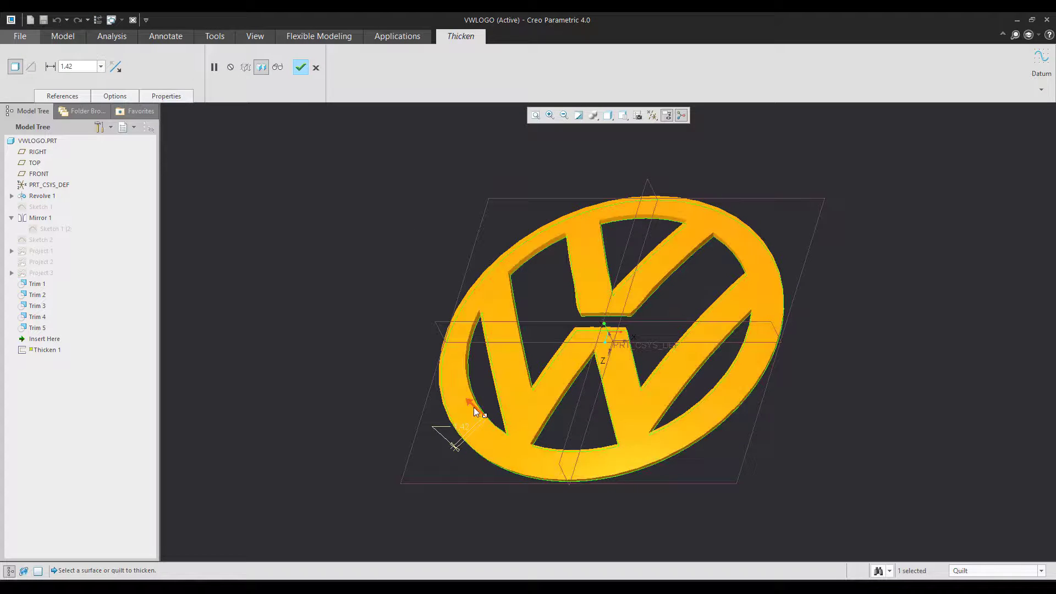
double_click(507, 471)
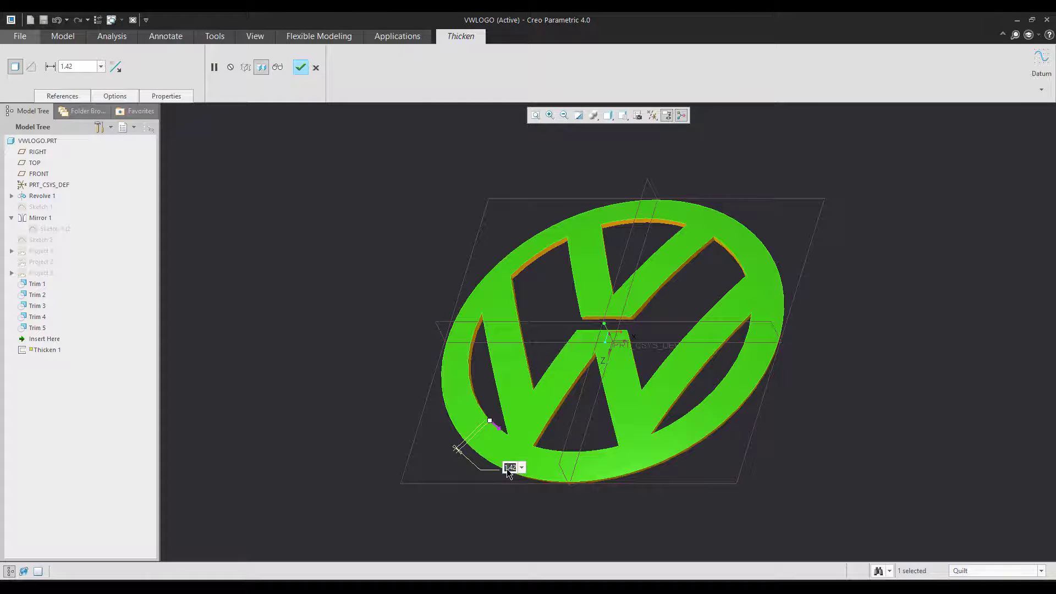
text(0.5)
key(Return)
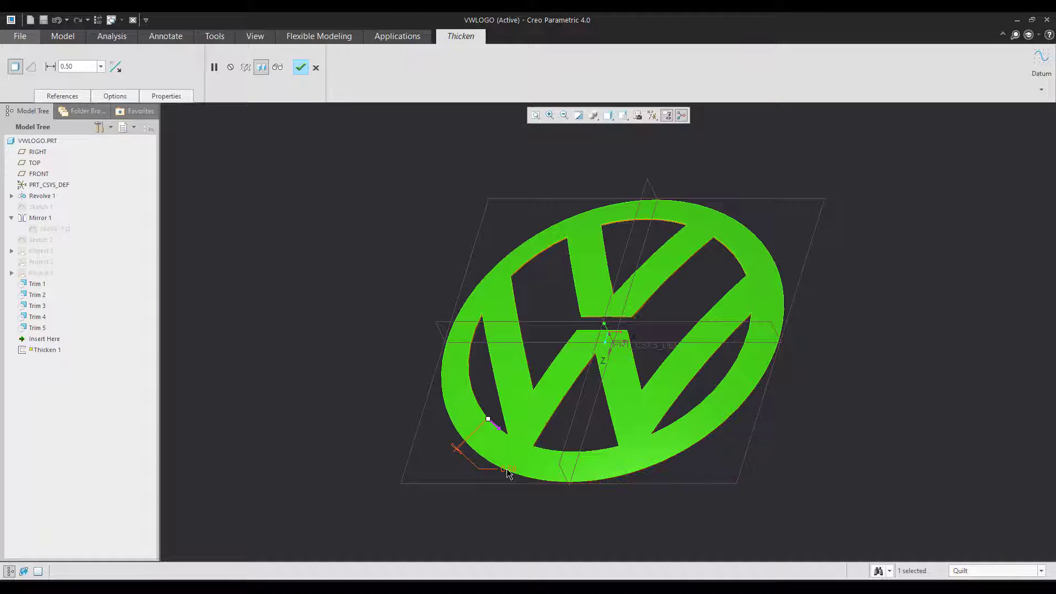
middle_click(878, 396)
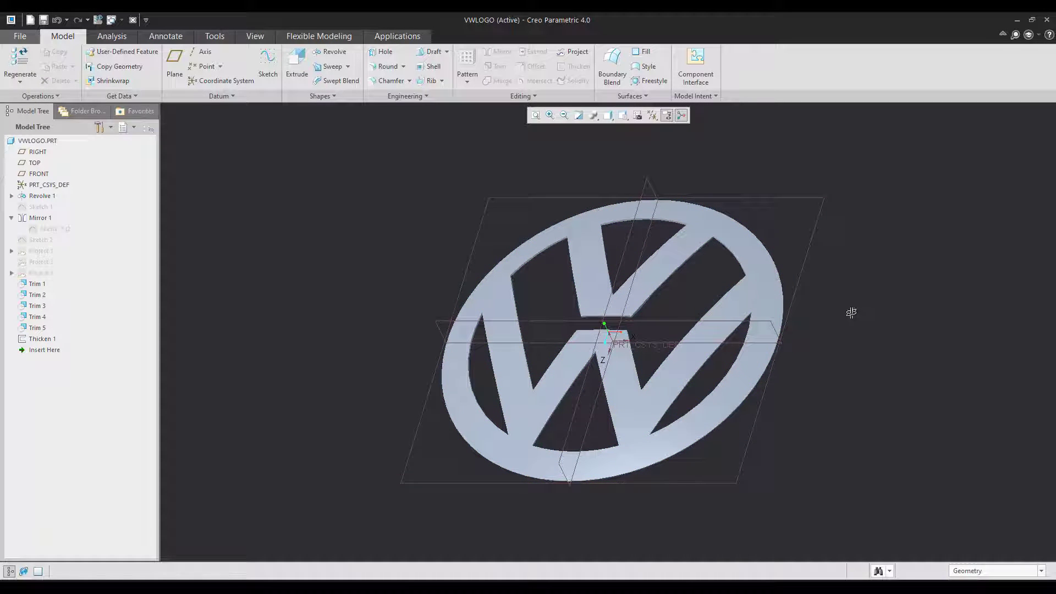
Step: Turn off the display of the datum planes and coordinate system, and inspect the finished logo from several angles
middle_drag(851, 308, 655, 186)
click(652, 116)
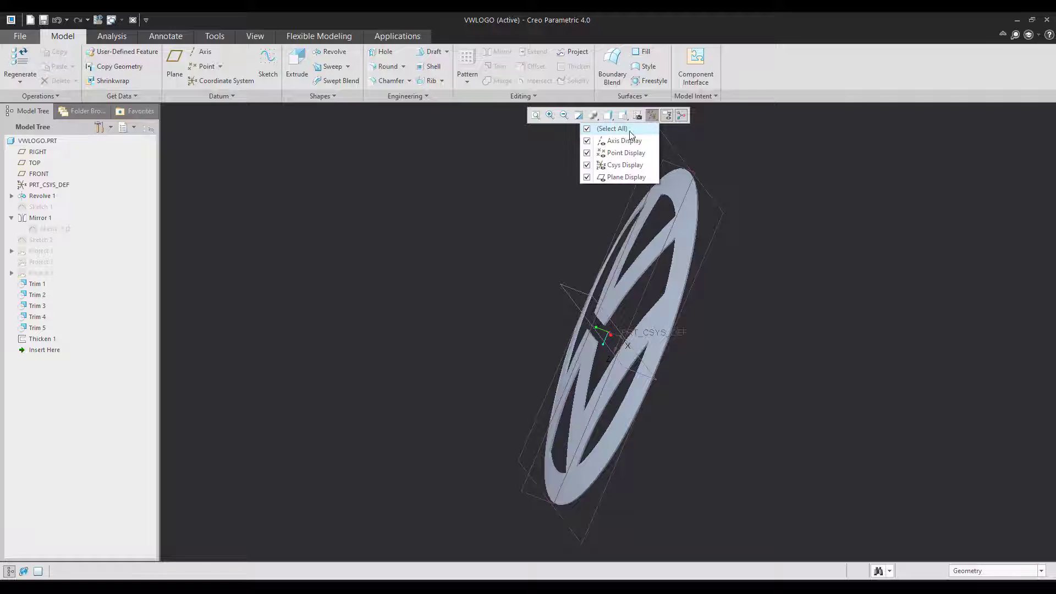
click(604, 179)
mouse_move(764, 245)
middle_down()
mouse_move(759, 293)
mouse_move(707, 295)
mouse_move(655, 278)
mouse_move(733, 285)
mouse_move(768, 310)
mouse_move(773, 278)
mouse_move(777, 310)
middle_up()
mouse_move(778, 232)
middle_down()
mouse_move(759, 233)
mouse_move(771, 235)
middle_up()
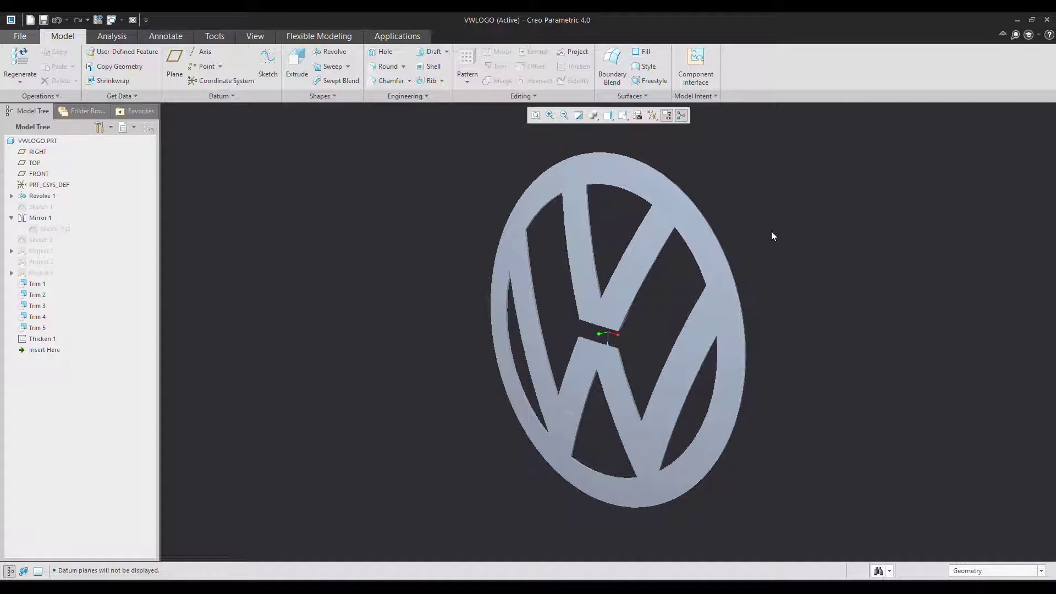